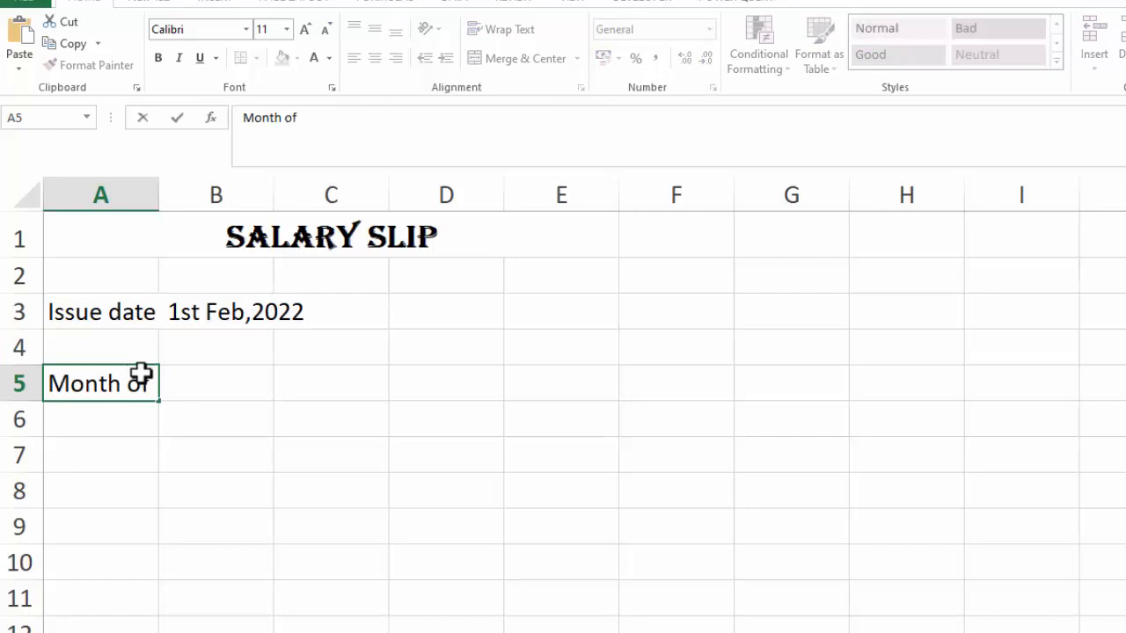
Complete the A5 entry as Month of Jan,2022
text(Jan,2022)
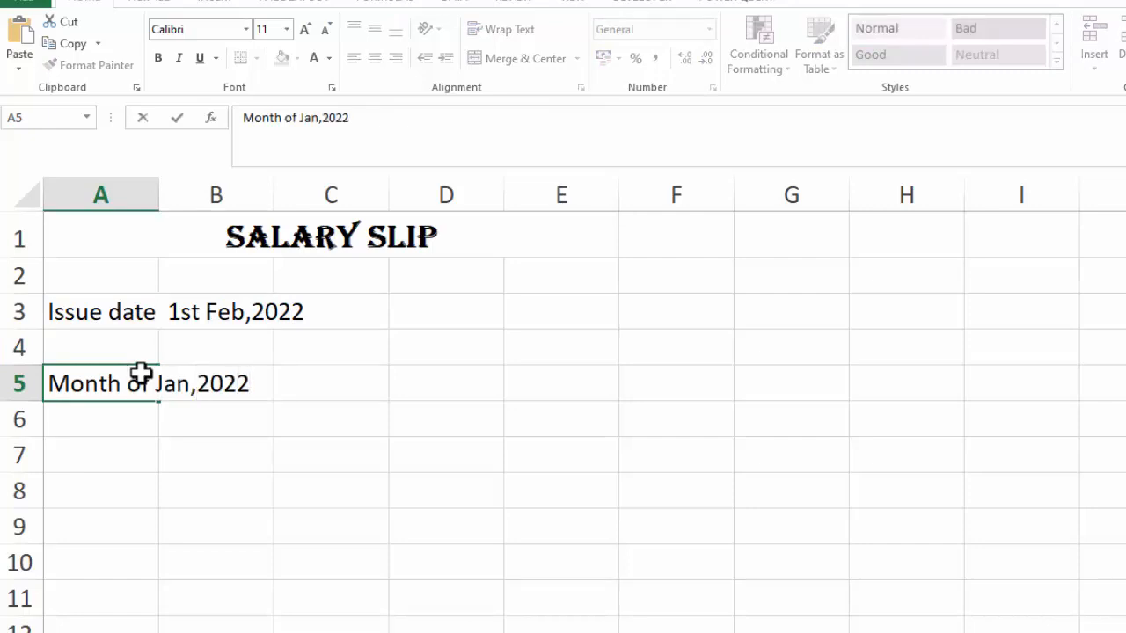
key(Tab)
Center the month heading across A5:E5 and make it bold
click(114, 382)
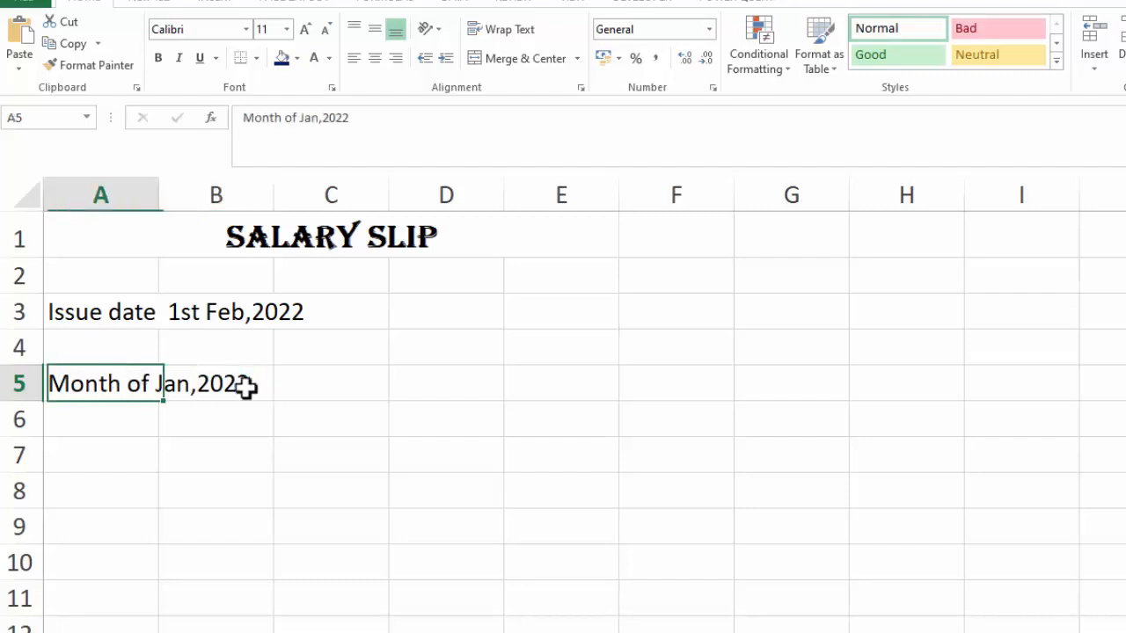
drag(245, 385, 547, 385)
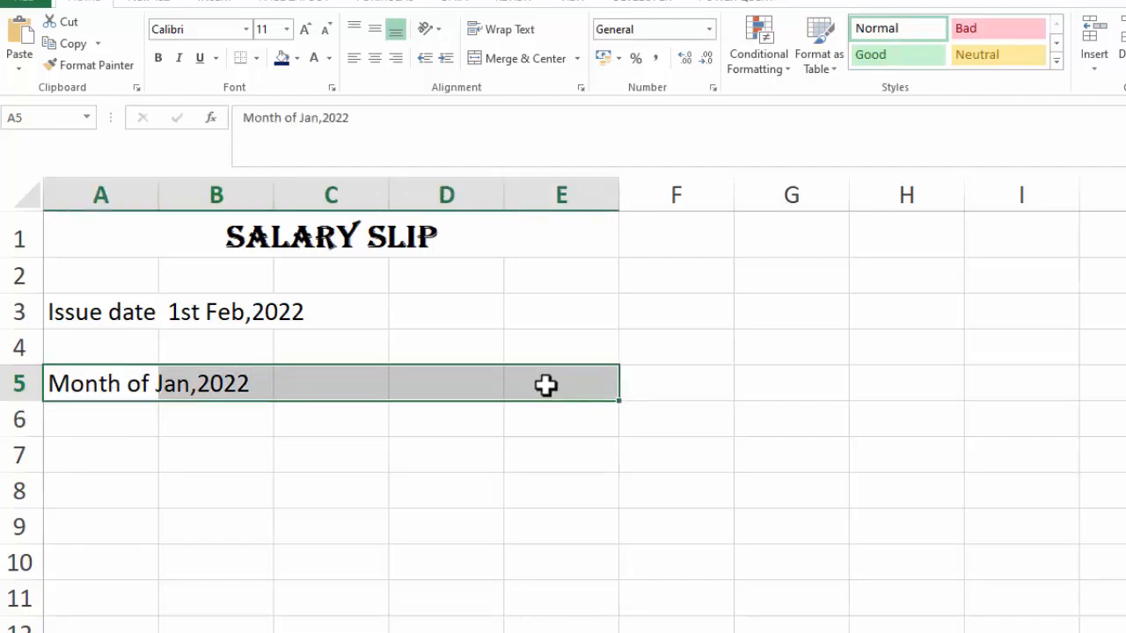
key(ctrl+1)
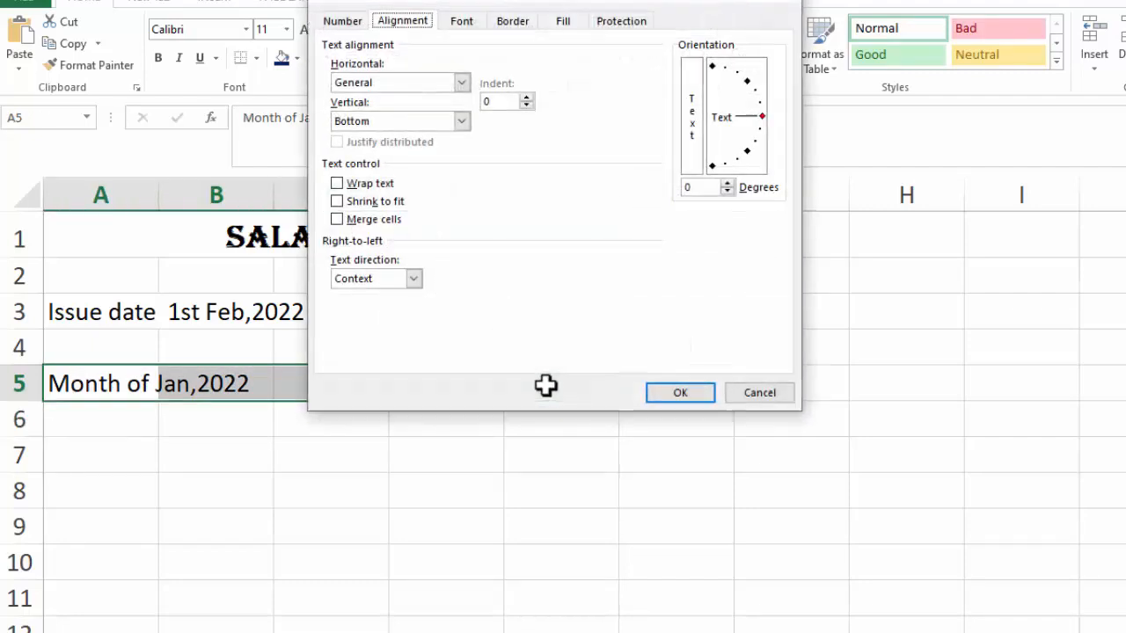
click(461, 81)
click(411, 175)
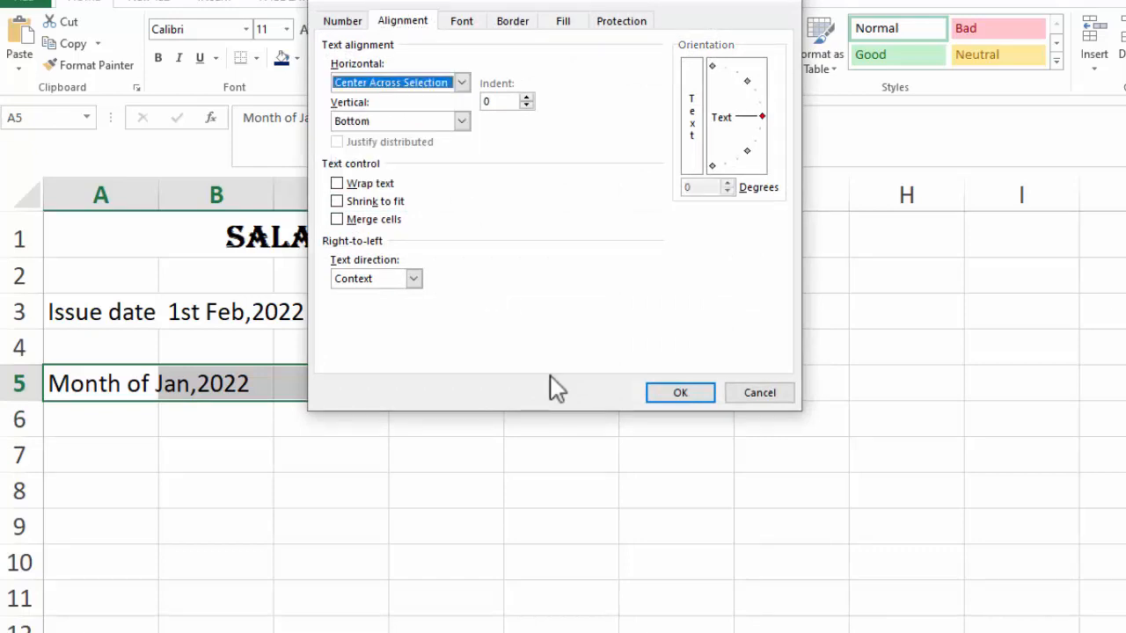
click(664, 395)
click(159, 61)
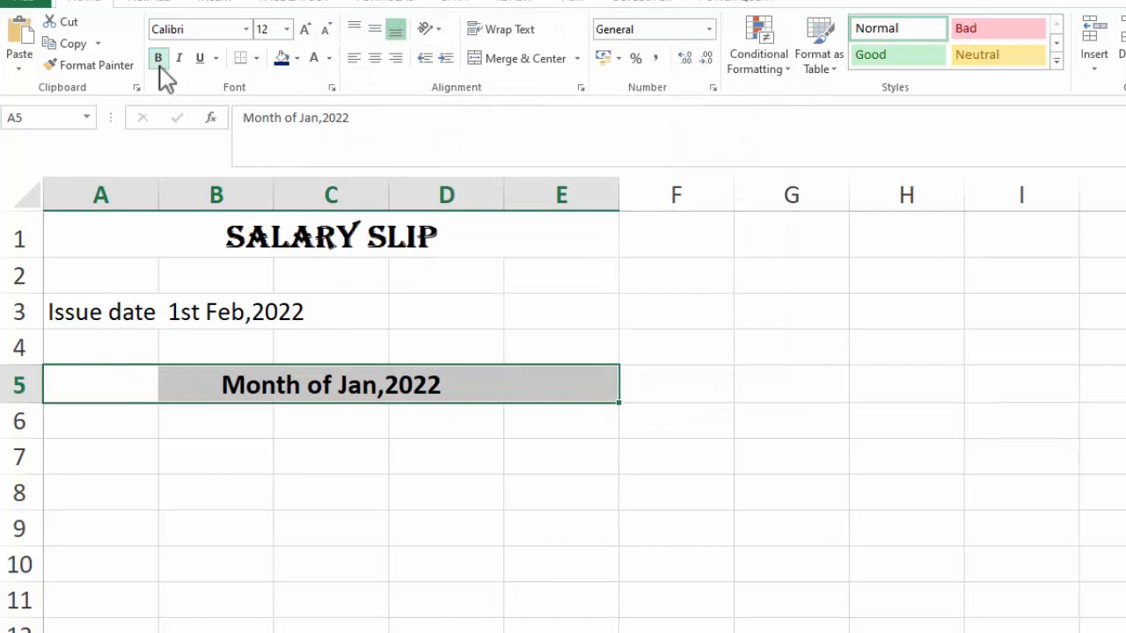
Enter the row 7 headings: Name, the employee's name, Amount, Deduction and Amount across A7:E7
click(143, 463)
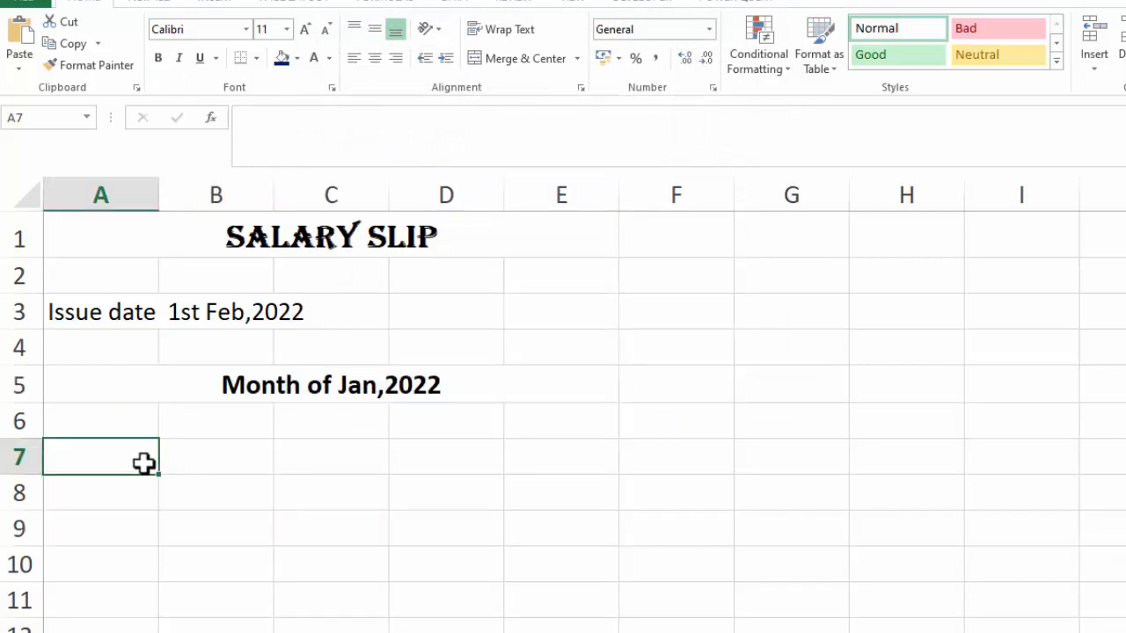
text(Name)
key(Tab)
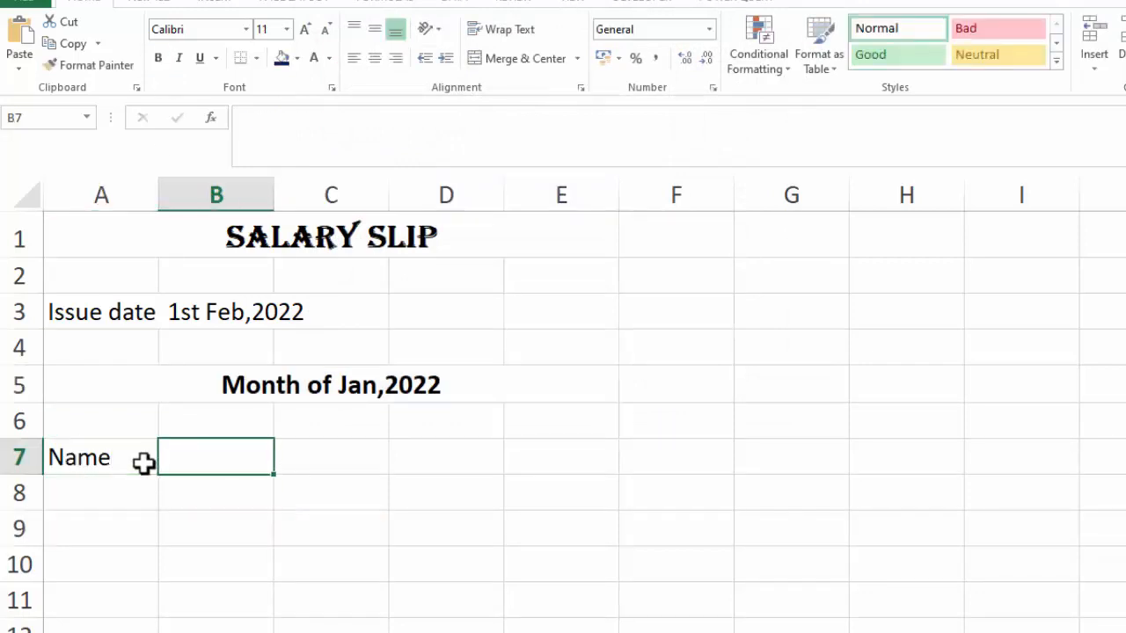
text(Aamir)
key(Tab)
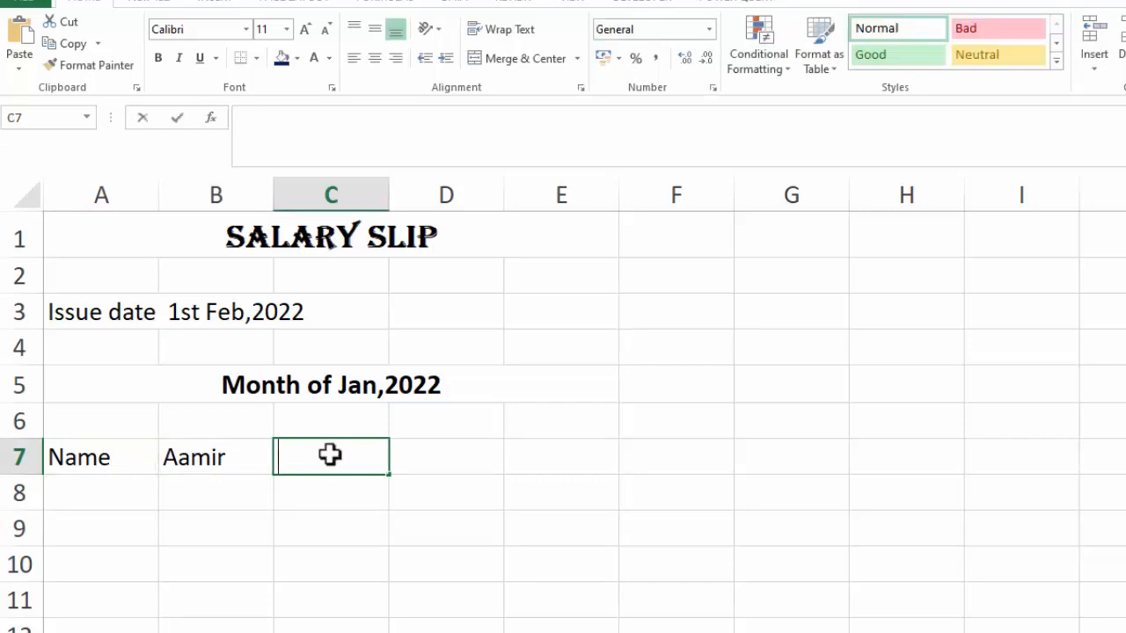
text(Amount)
key(Tab)
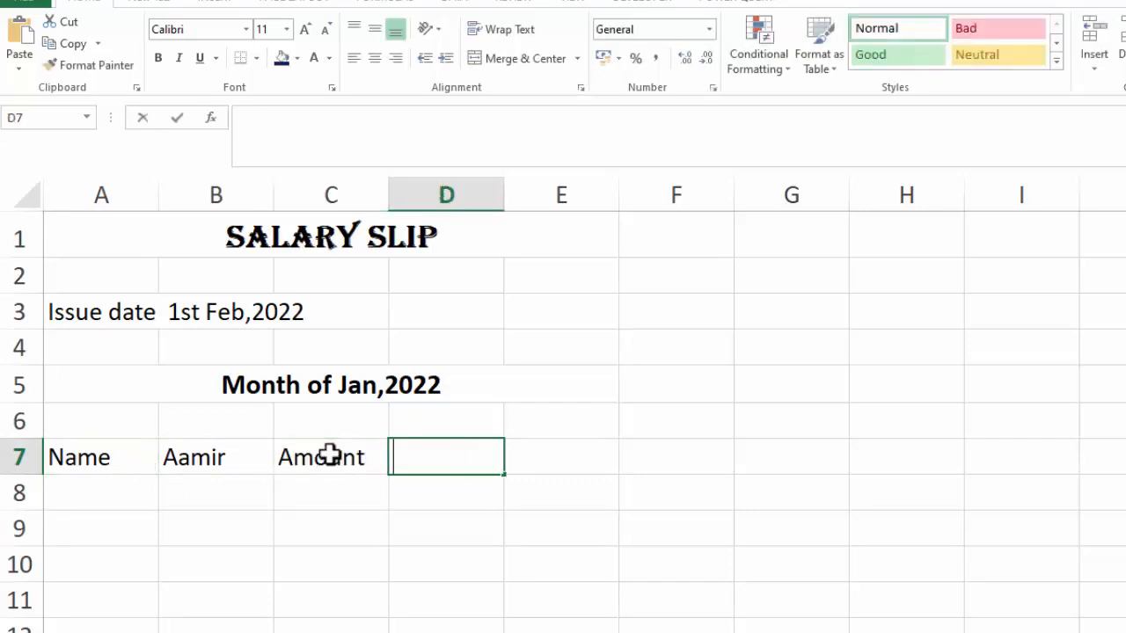
text(Deduction)
key(Tab)
text(Amount)
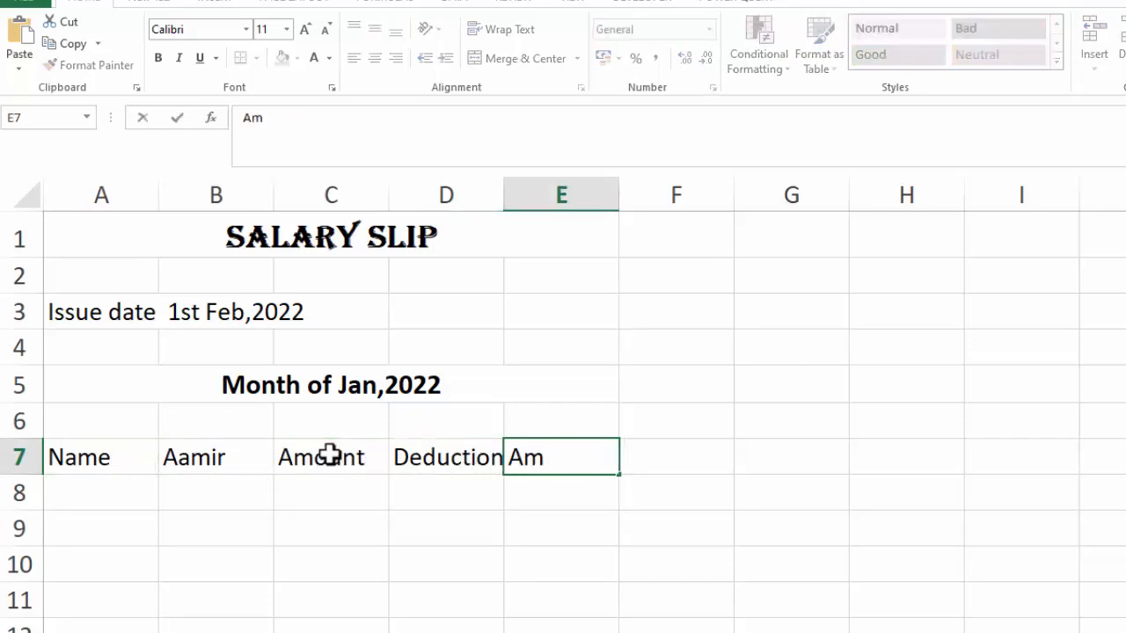
key(Tab)
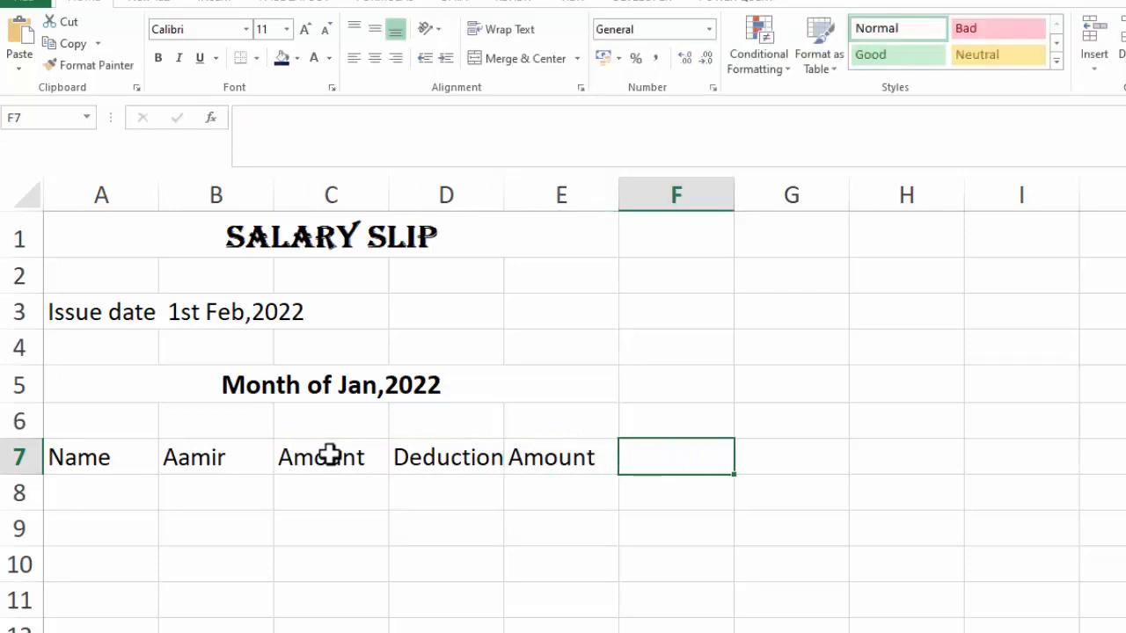
Enter Basic Pay with the amount 35000 in row 8
click(125, 497)
text(Basic Pay)
key(Tab)
text(359)
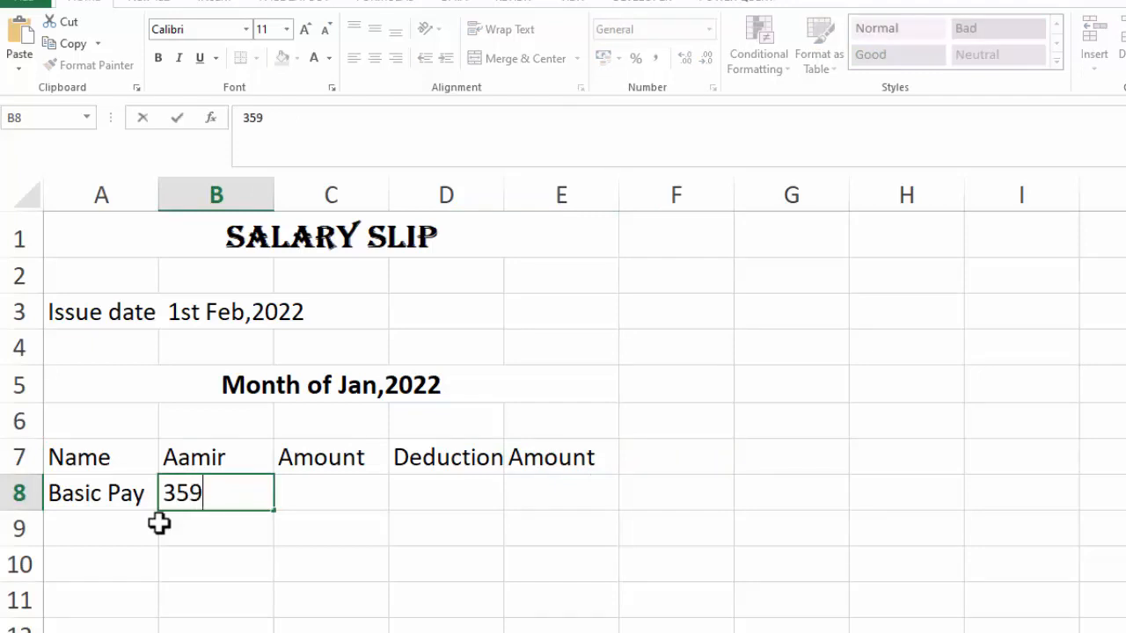
key(BackSpace)
text(000)
Move the Basic Pay entry and its amount one column right into B8:C8
drag(151, 494, 217, 493)
key(ctrl+c)
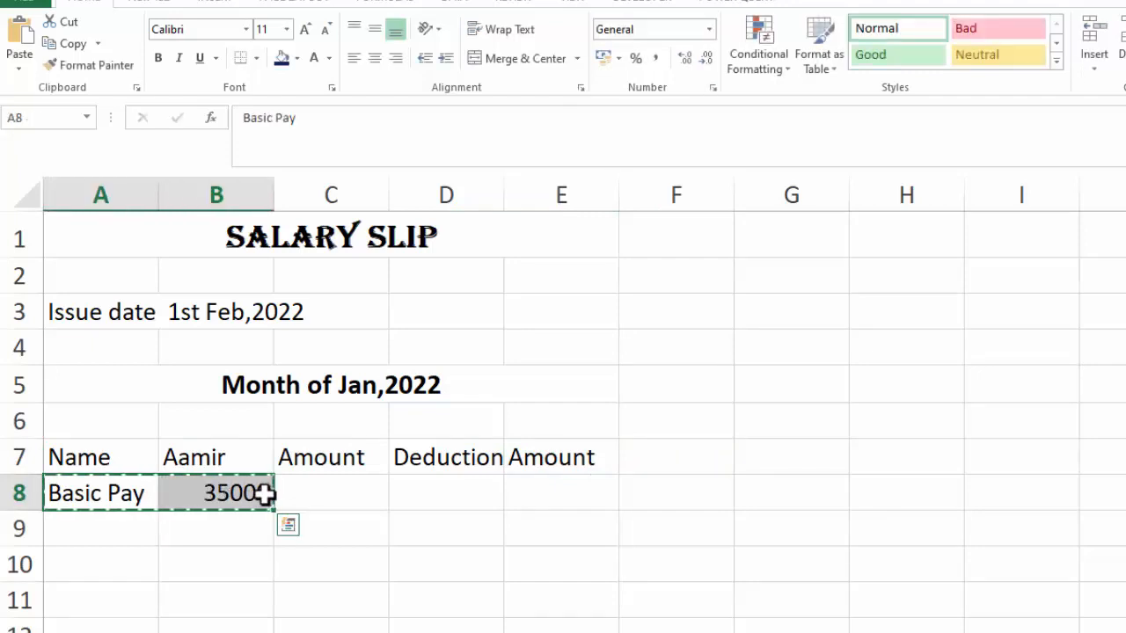
click(264, 494)
drag(264, 493, 379, 493)
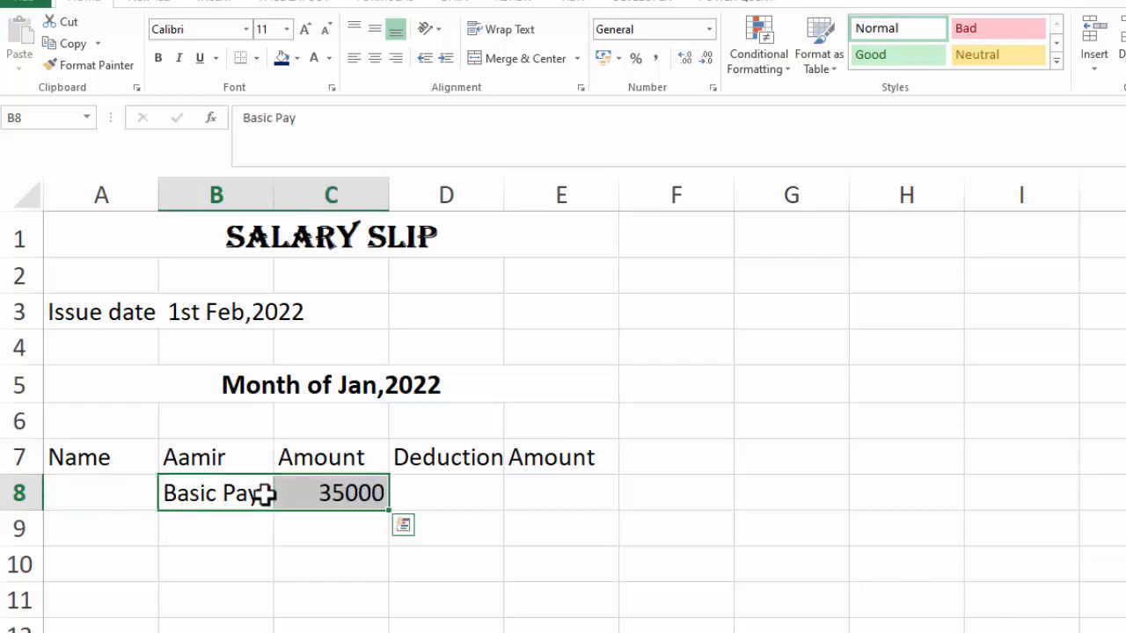
Enter Allownances in B9
click(173, 533)
text(Allownace)
key(BackSpace)
key(BackSpace)
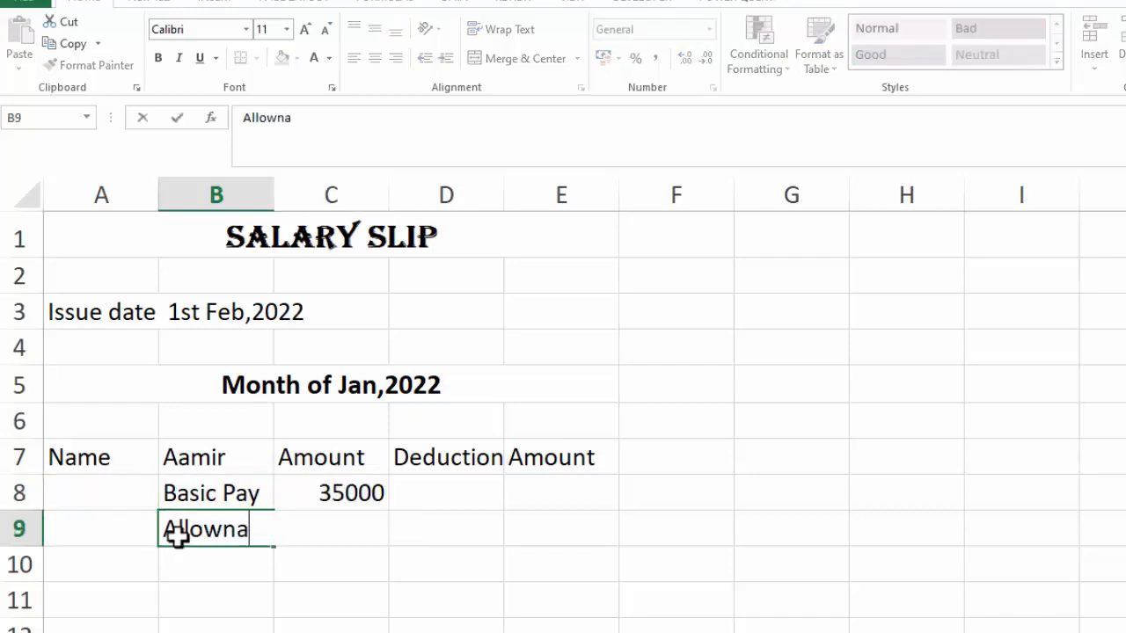
text(nces)
key(Return)
Enter the allowance items Medical All, Convience All and House Rent All in B9:B11
click(214, 541)
text(Med)
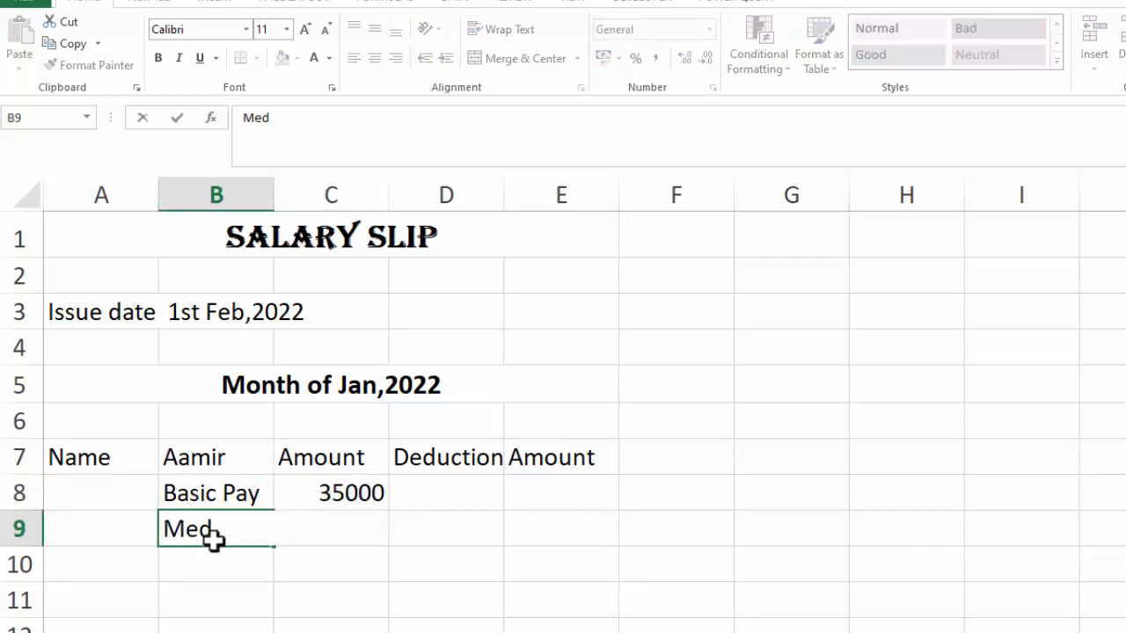
text(ical All)
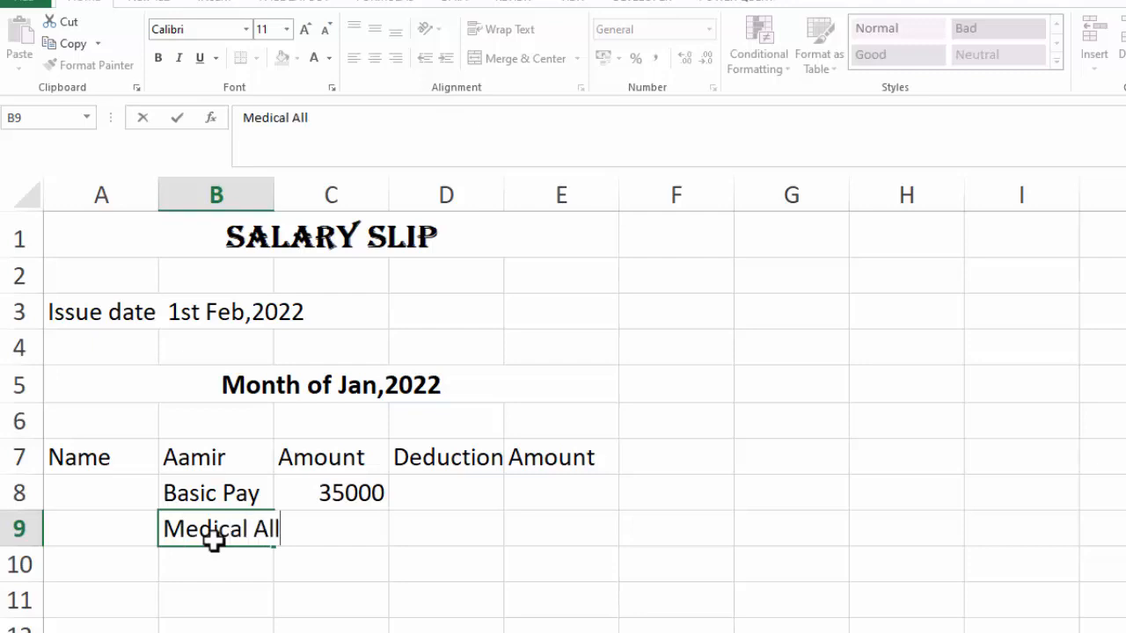
key(Return)
text(Convience A)
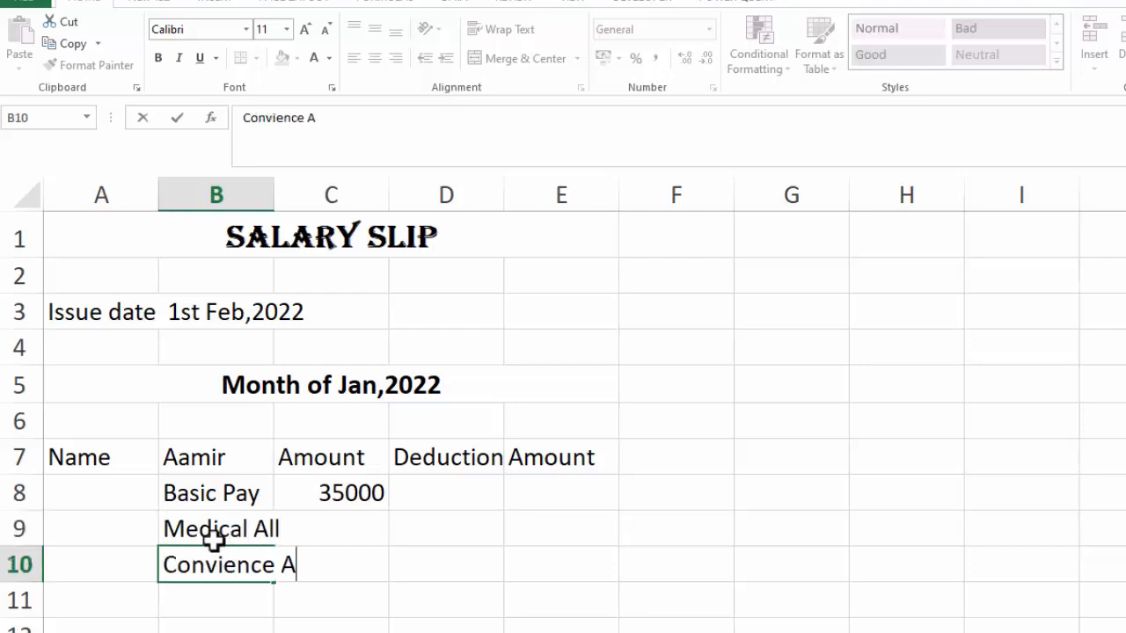
text(ll)
key(Return)
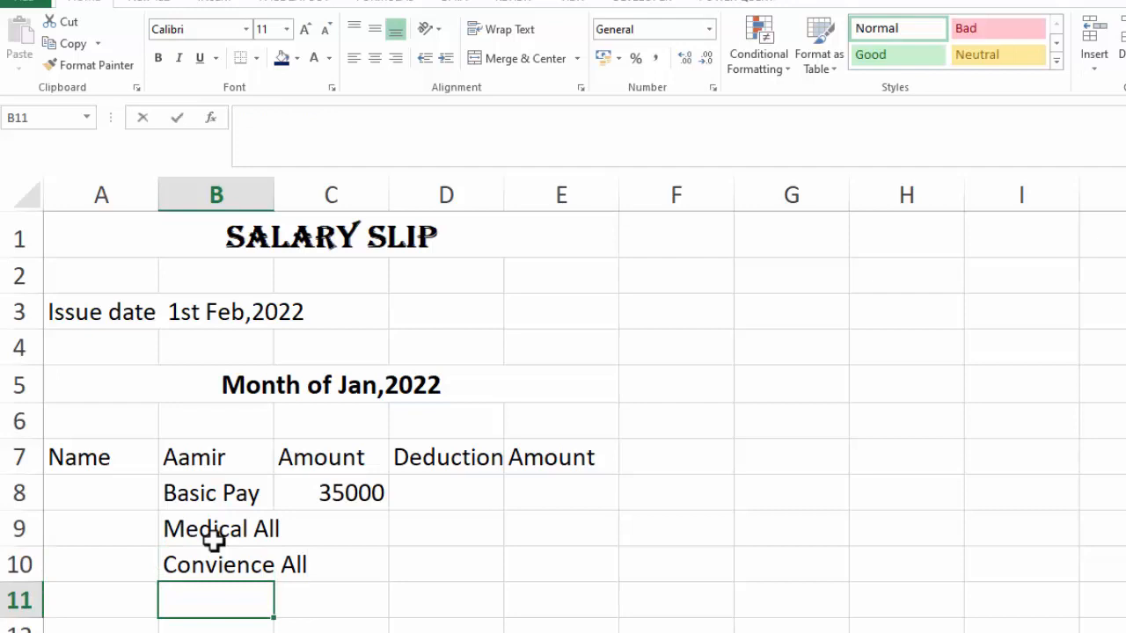
text(House Re)
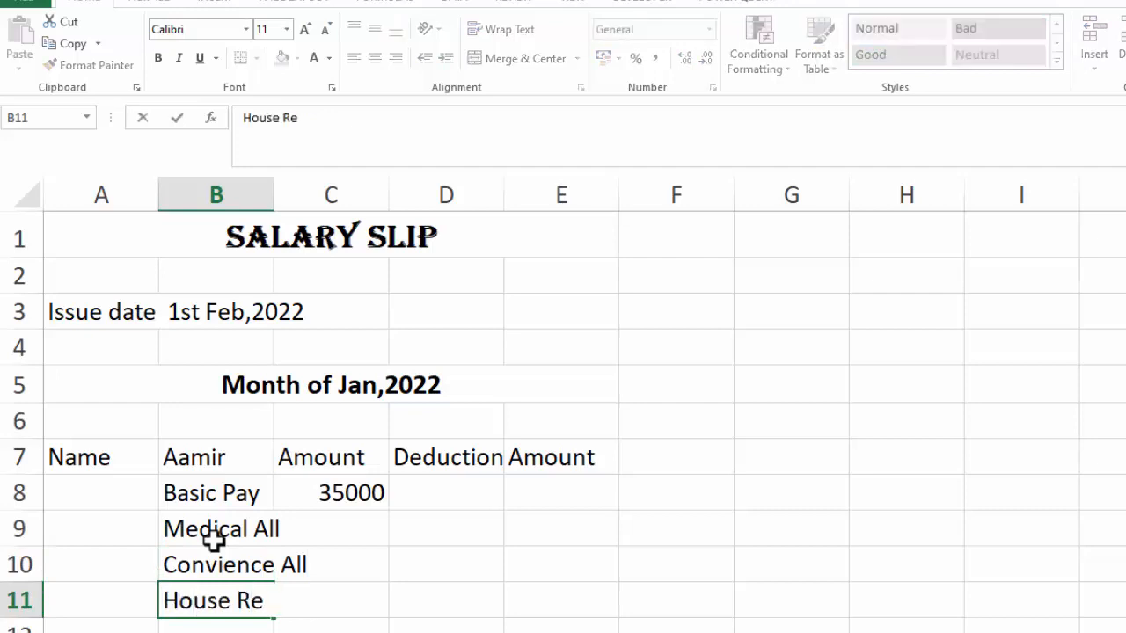
text(nt All)
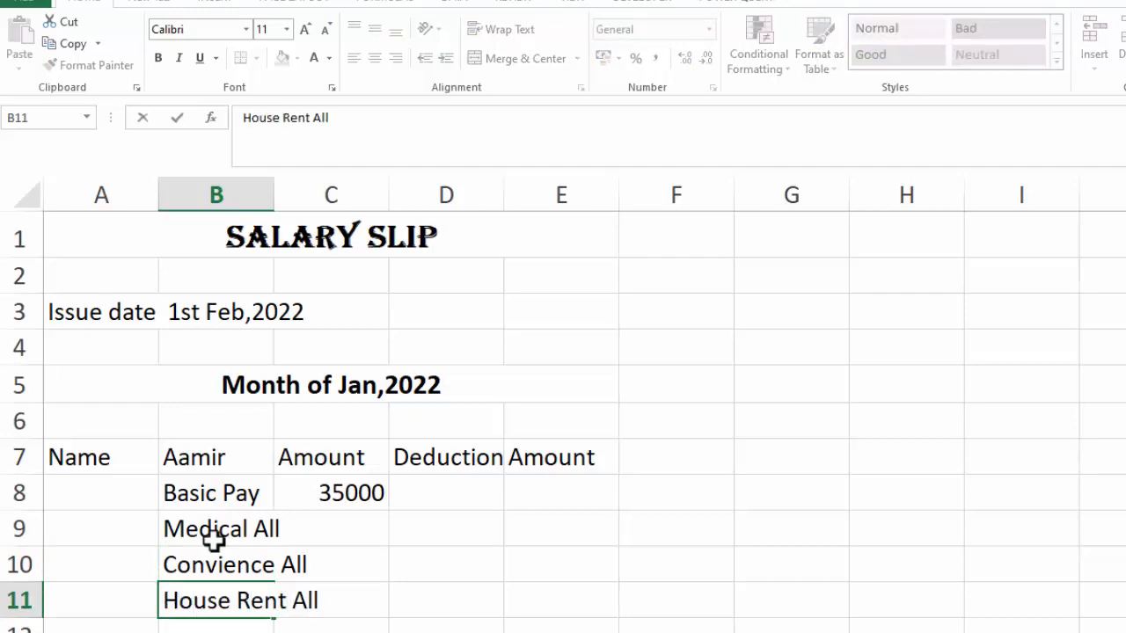
key(Return)
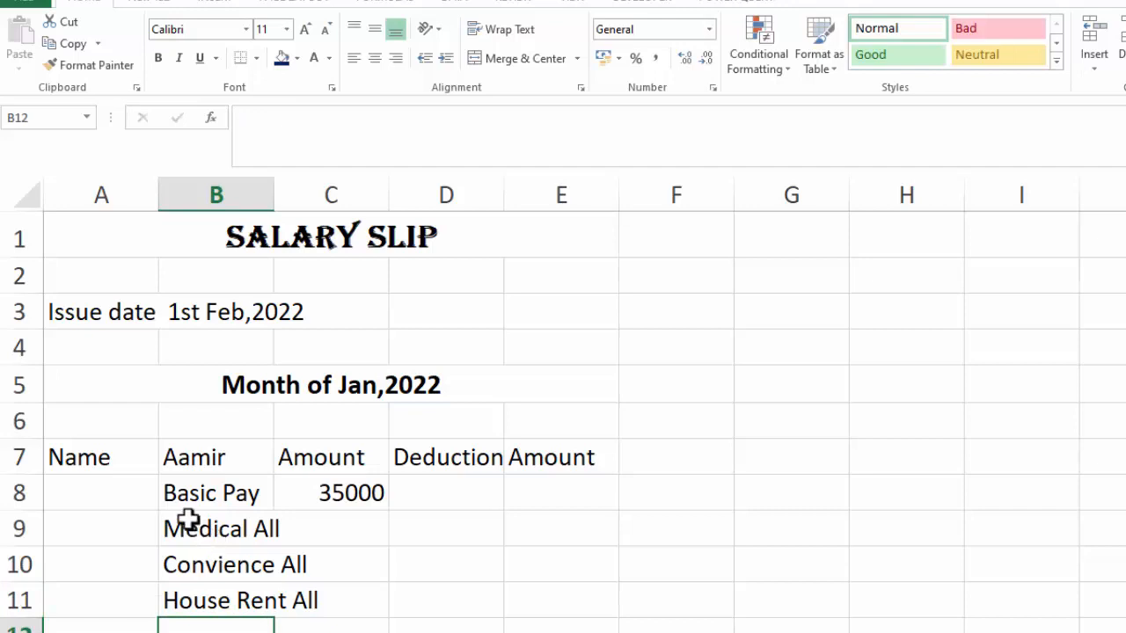
Enter Allownces in A9 and merge A9:A11 into one cell
drag(105, 522, 102, 585)
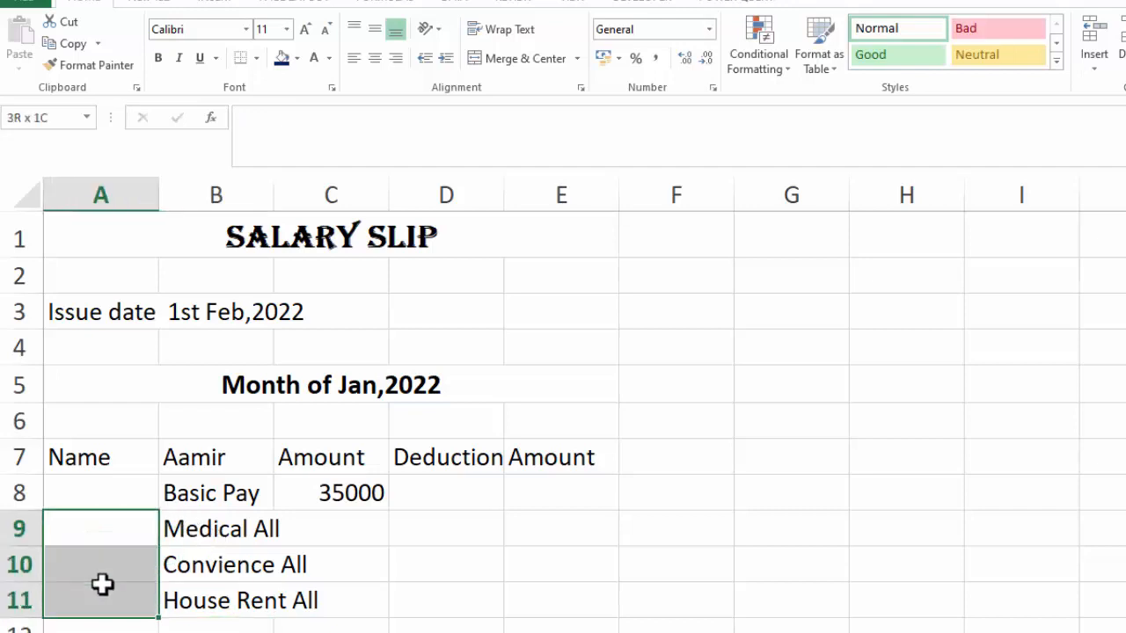
click(102, 535)
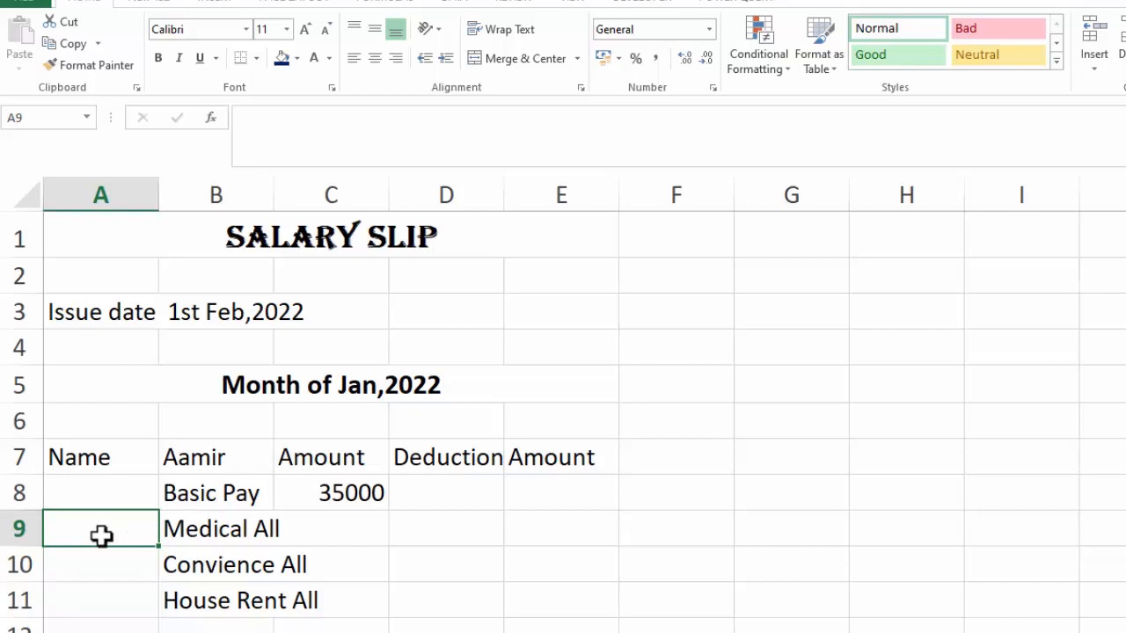
text(Allownces)
key(Return)
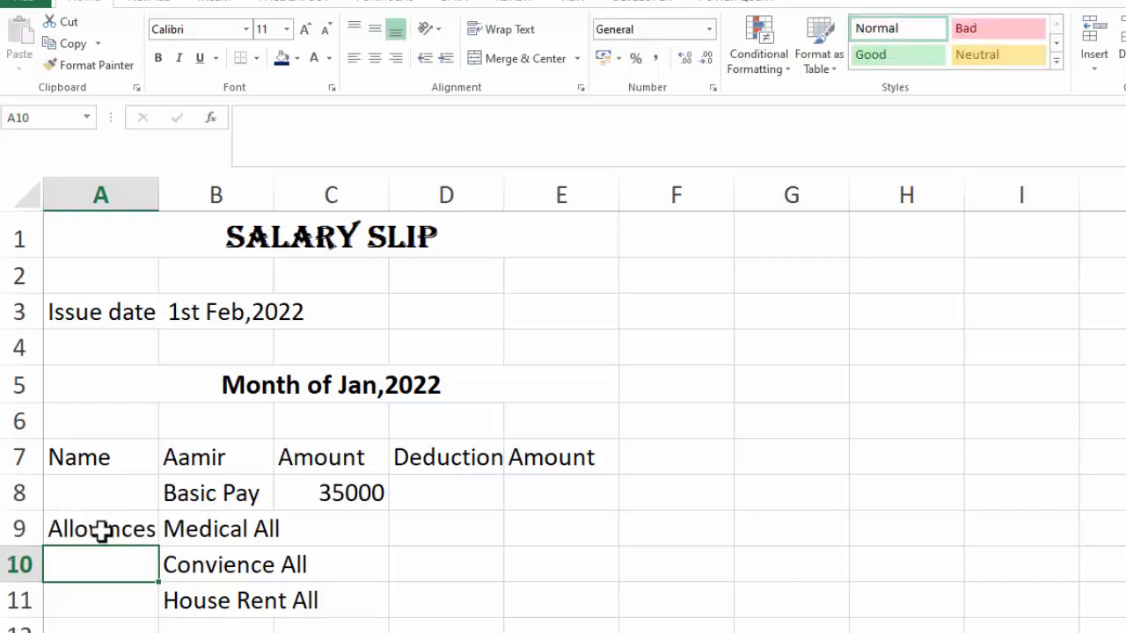
click(102, 533)
drag(102, 574, 100, 585)
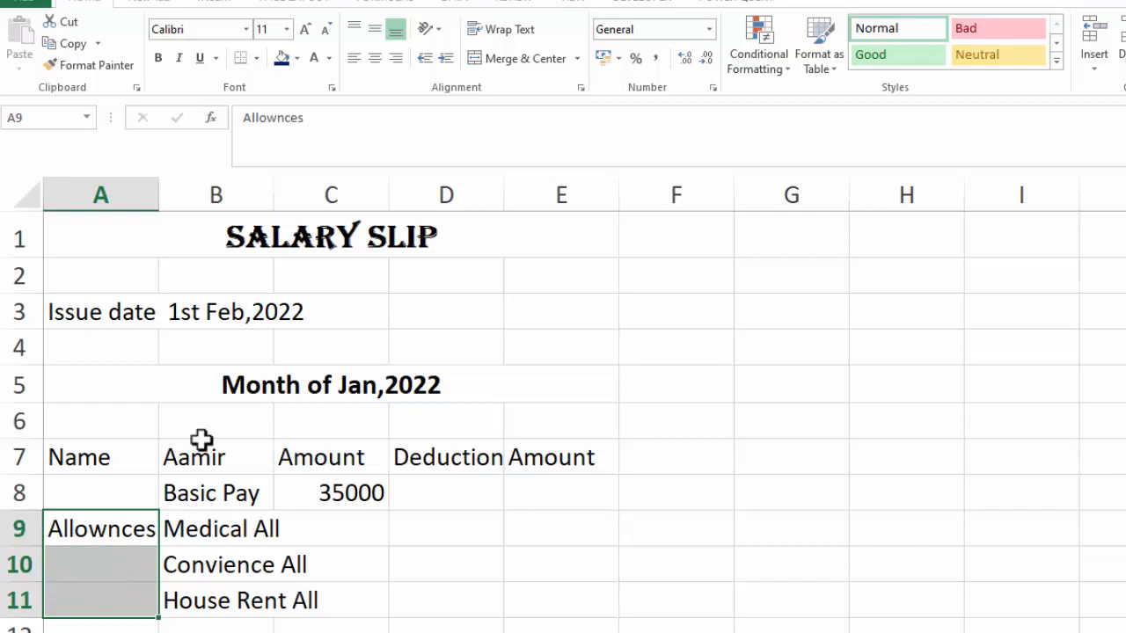
click(528, 60)
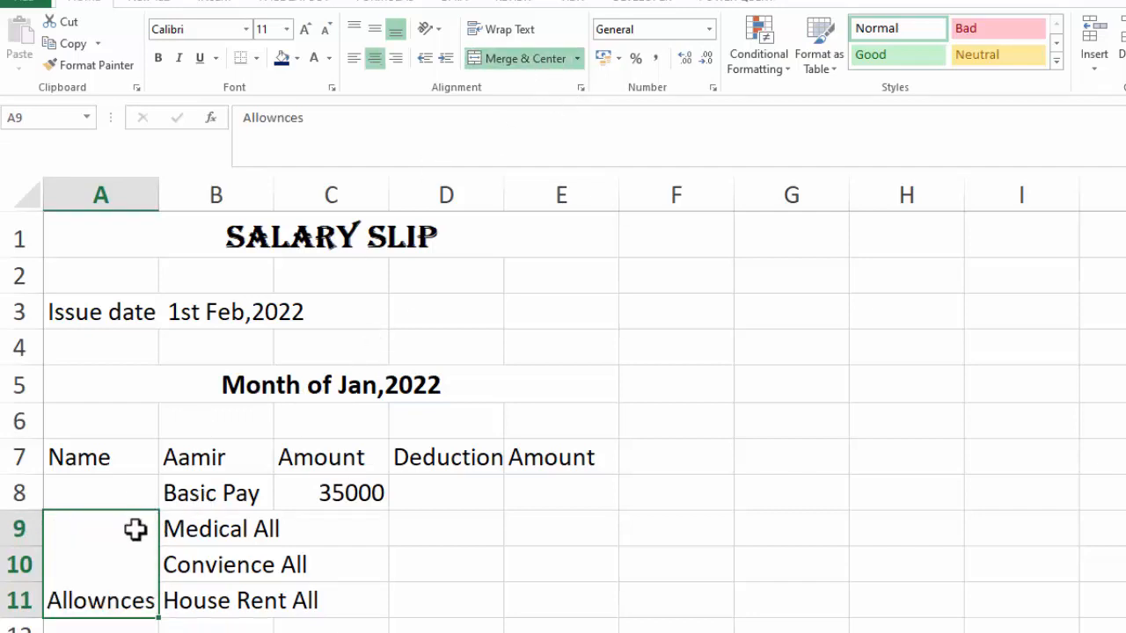
Apply all borders and a thick outside border to the allowance block A9:E11
drag(134, 529, 520, 580)
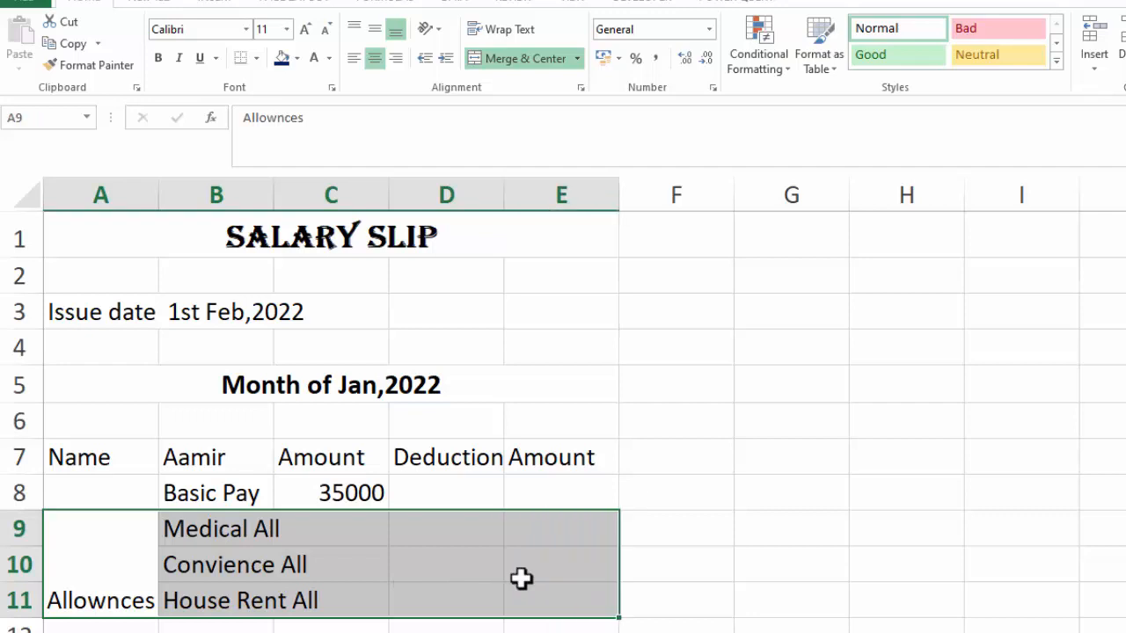
click(255, 58)
click(268, 221)
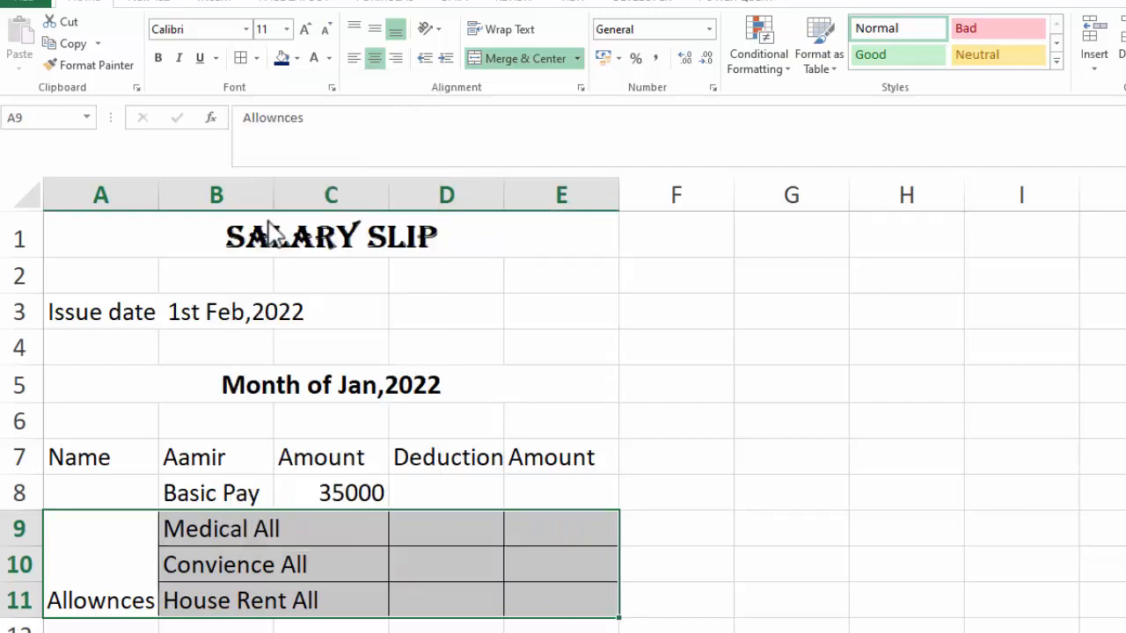
click(257, 59)
click(252, 267)
click(1079, 542)
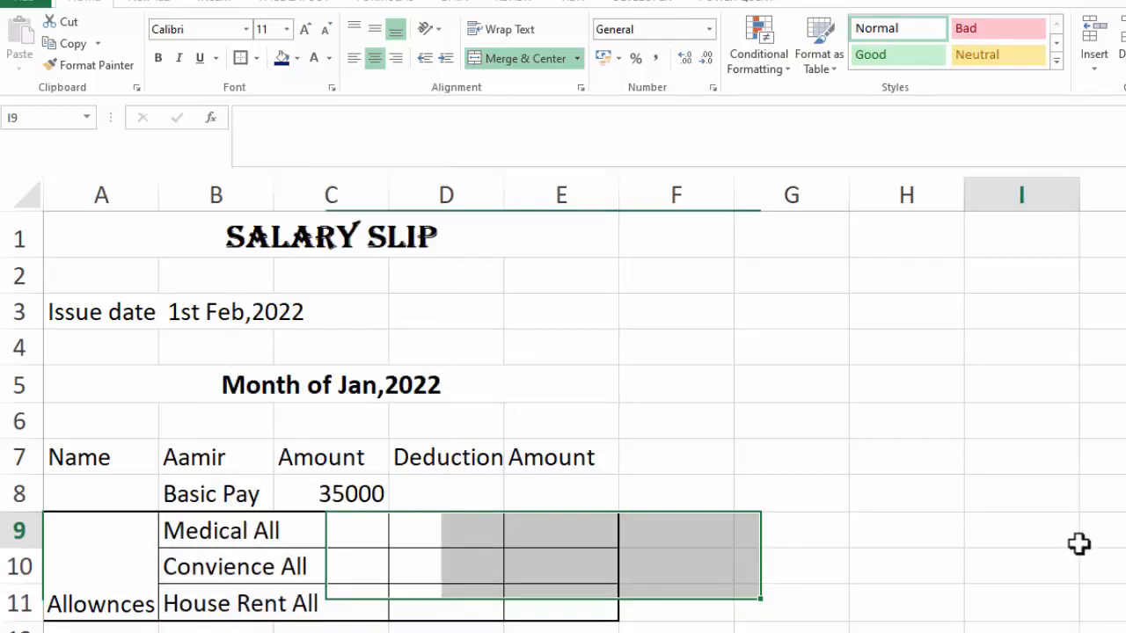
Append 15 % to the Medical All label in B9
click(301, 537)
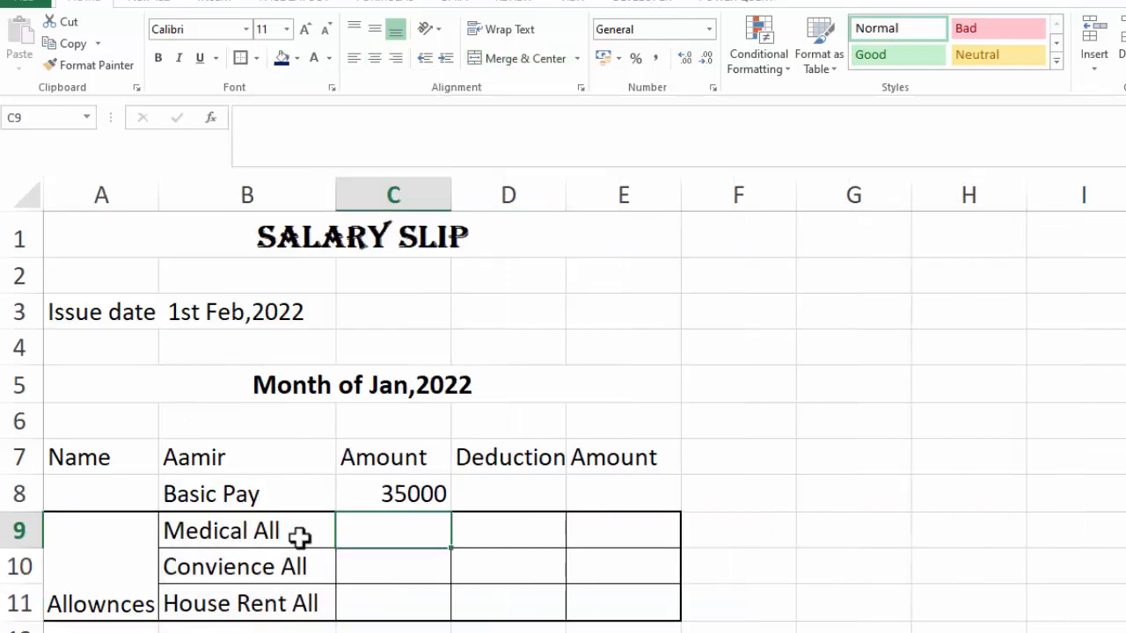
click(300, 537)
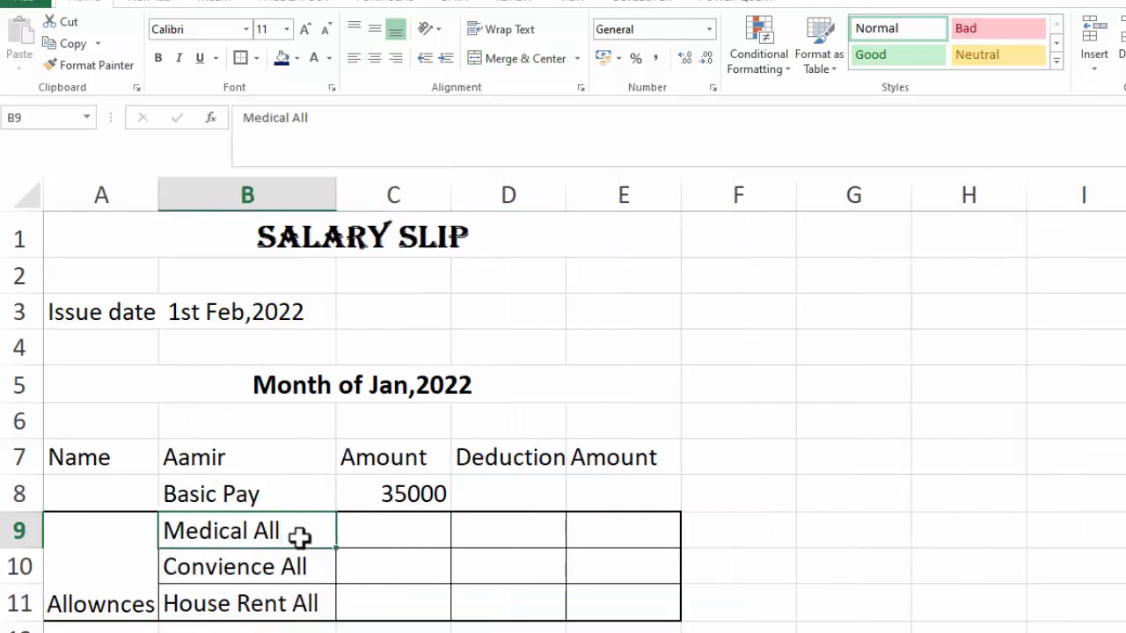
double_click(300, 537)
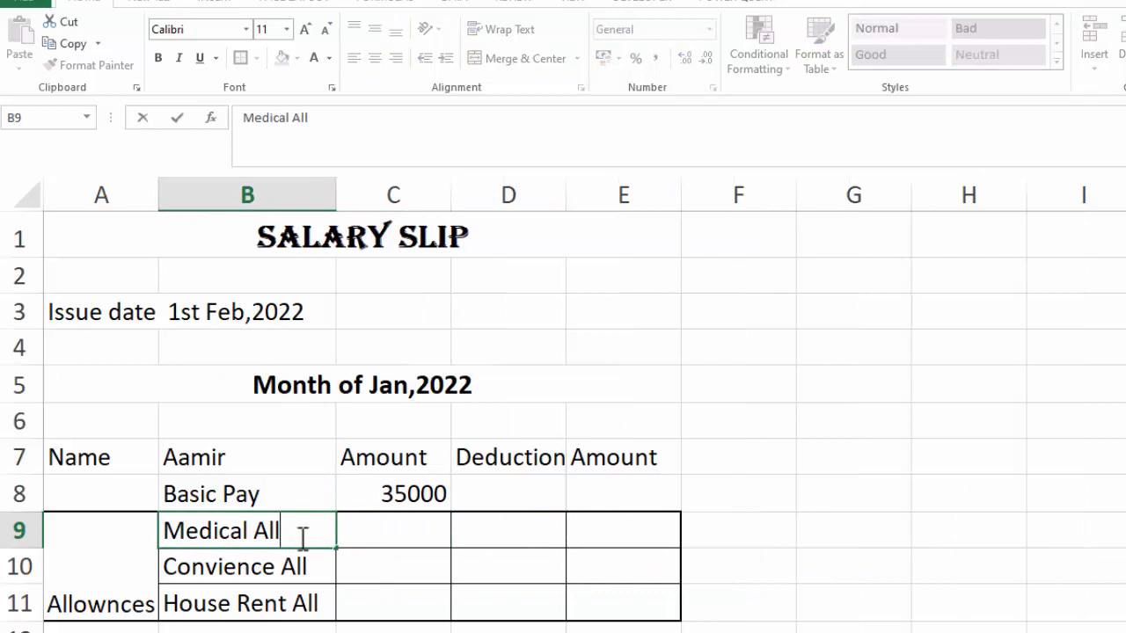
text(15)
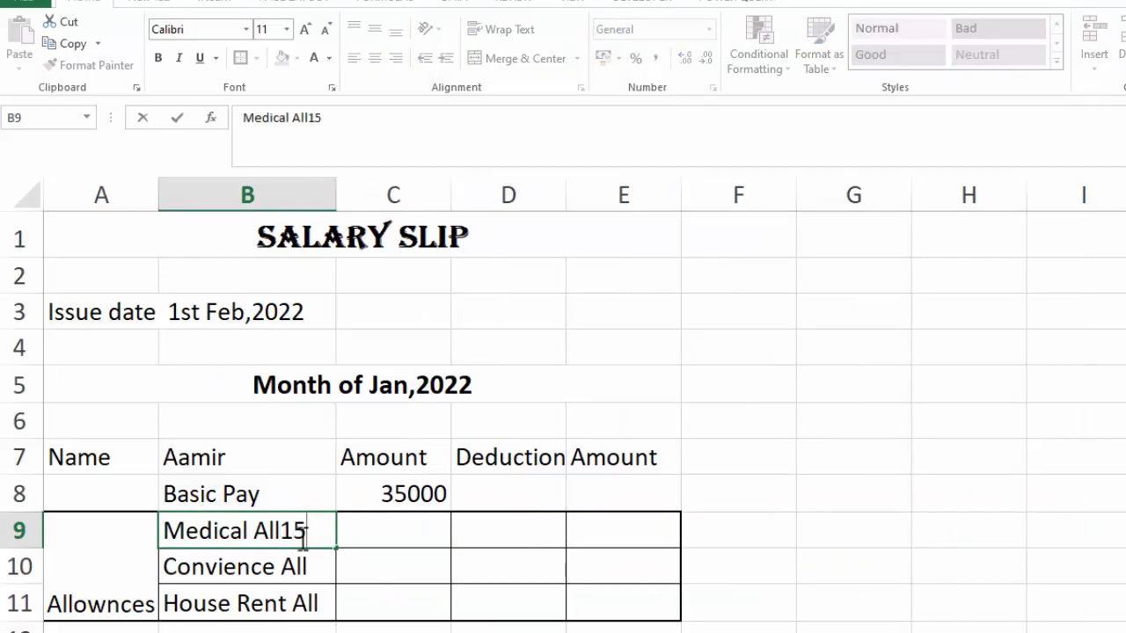
text( %)
Append 12 % to the Convience All label in B10 and 20 % to the House Rent All label in B11
click(331, 563)
double_click(331, 563)
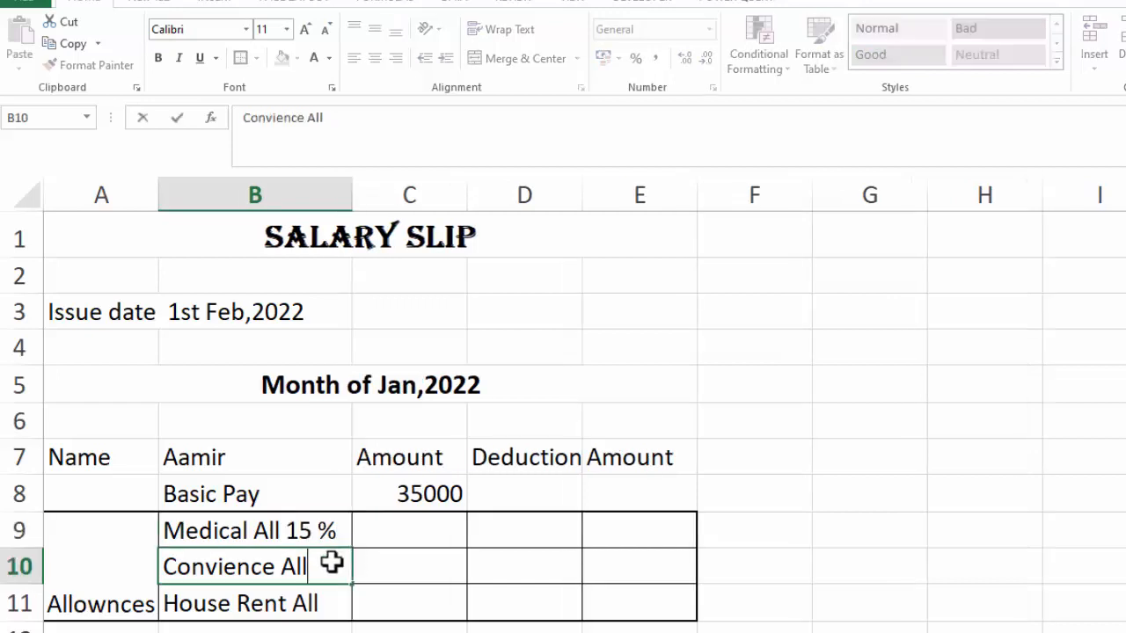
text(12 %)
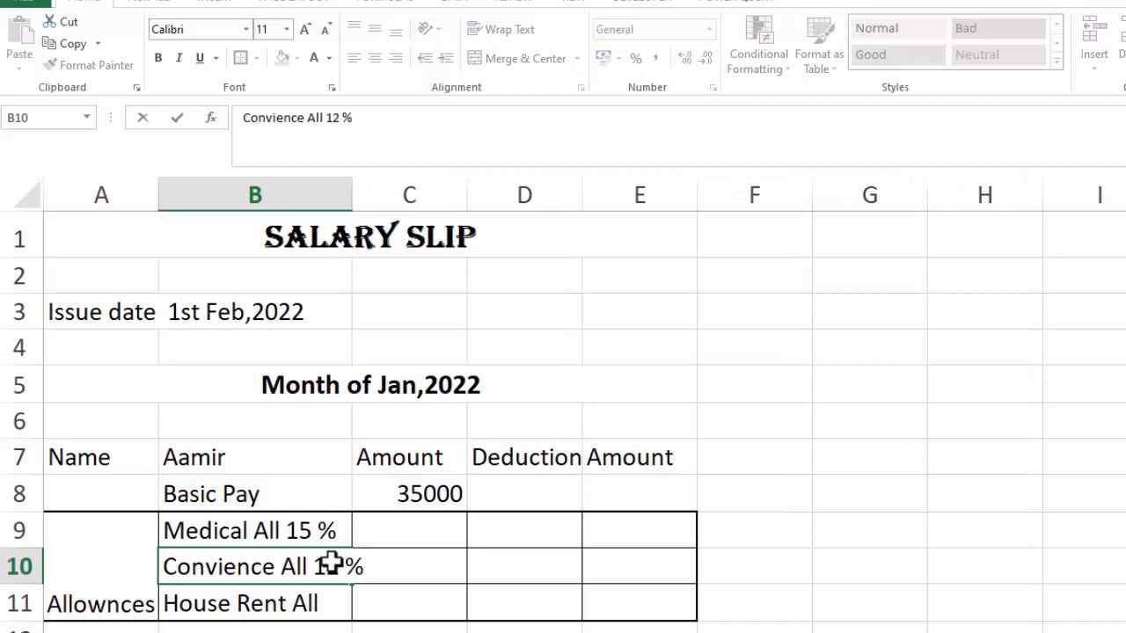
key(Return)
key(F2)
text(21)
key(BackSpace)
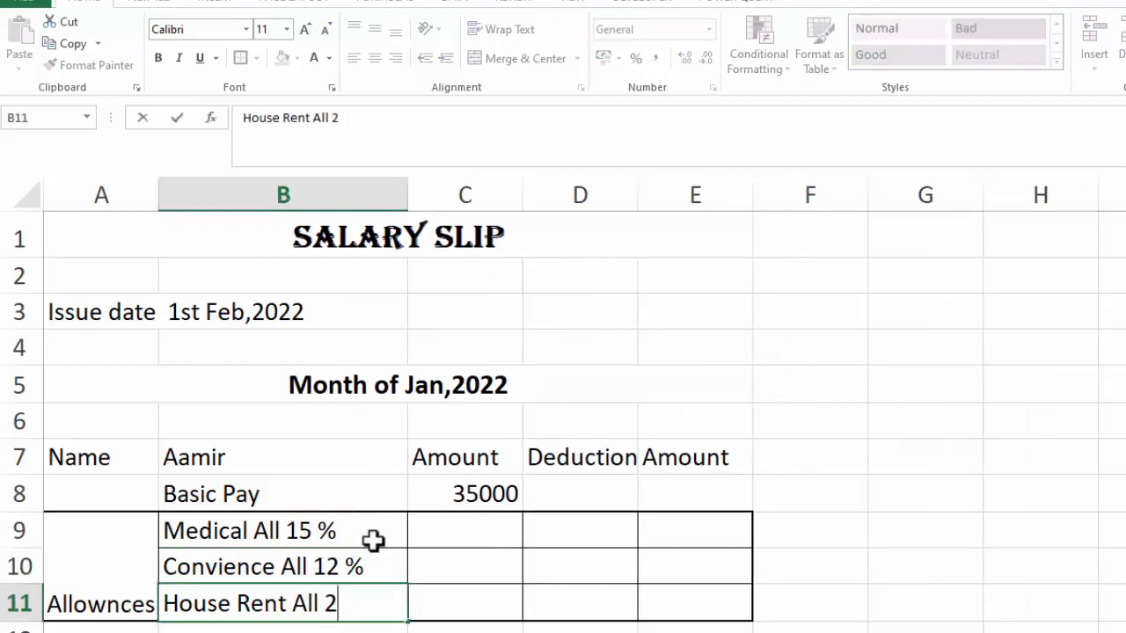
text(0)
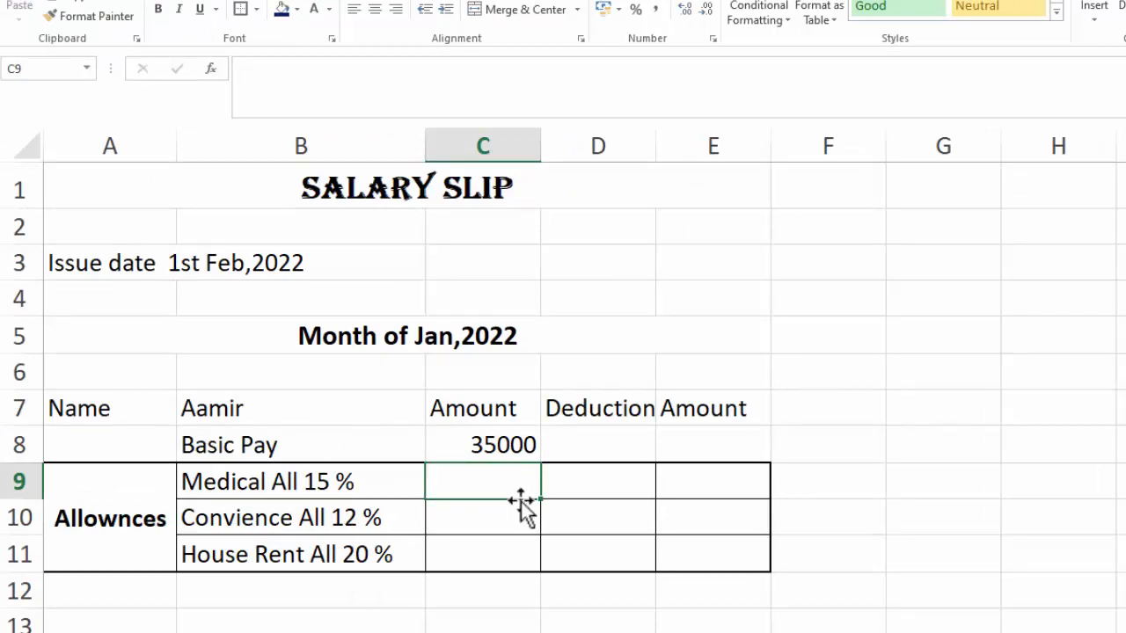
Enter a formula in C9 calculating 15% of the basic pay in C8
text(=)
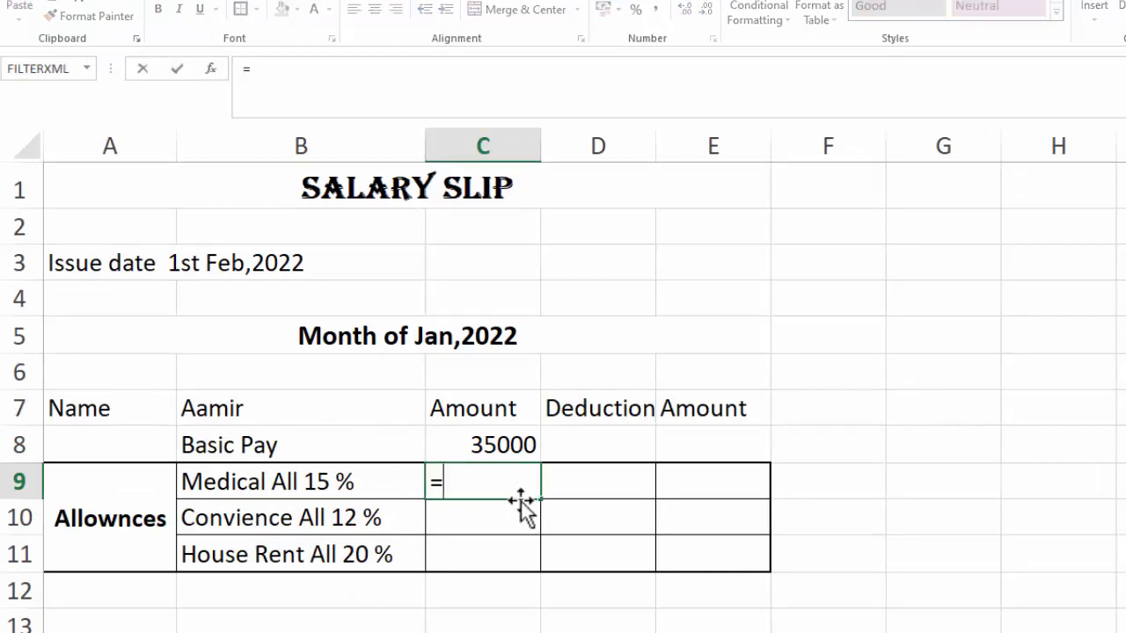
click(487, 442)
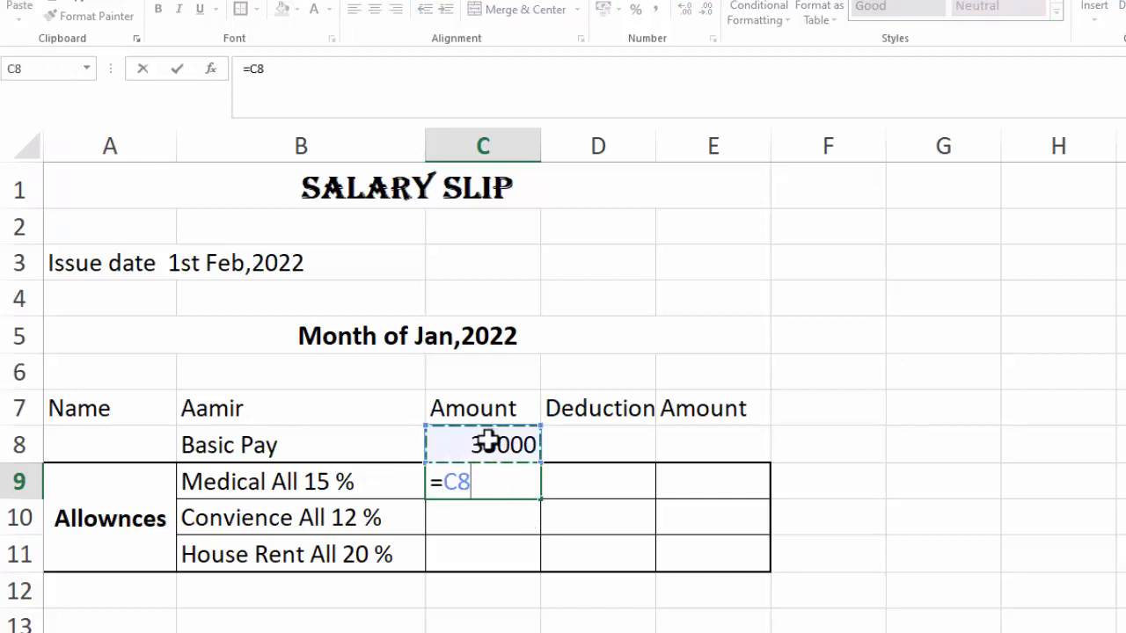
text(*)
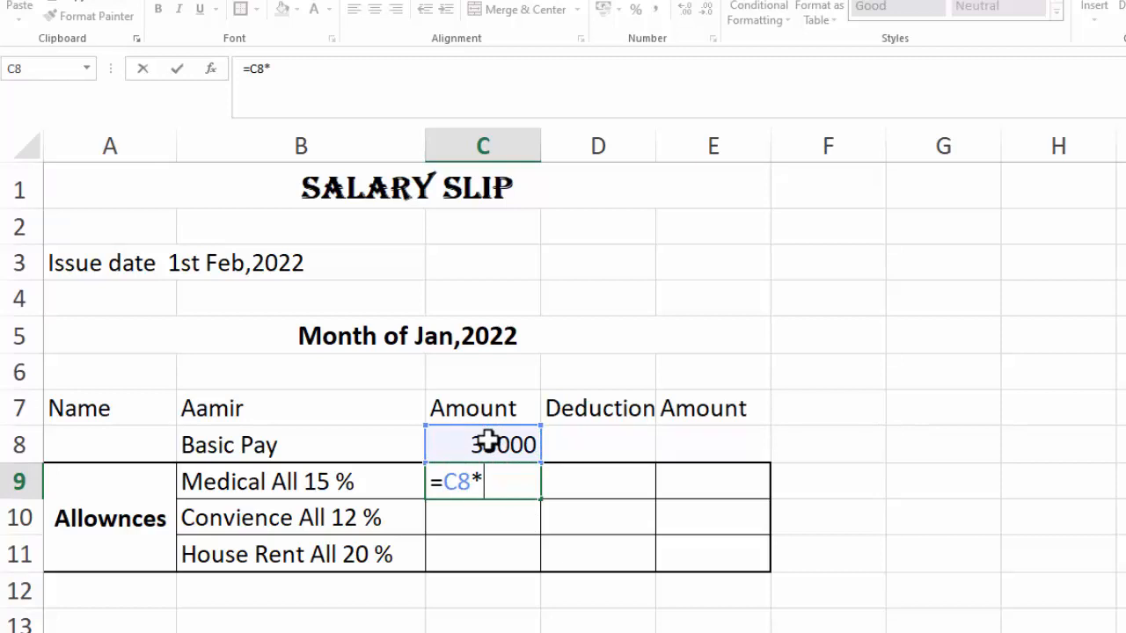
text(15%)
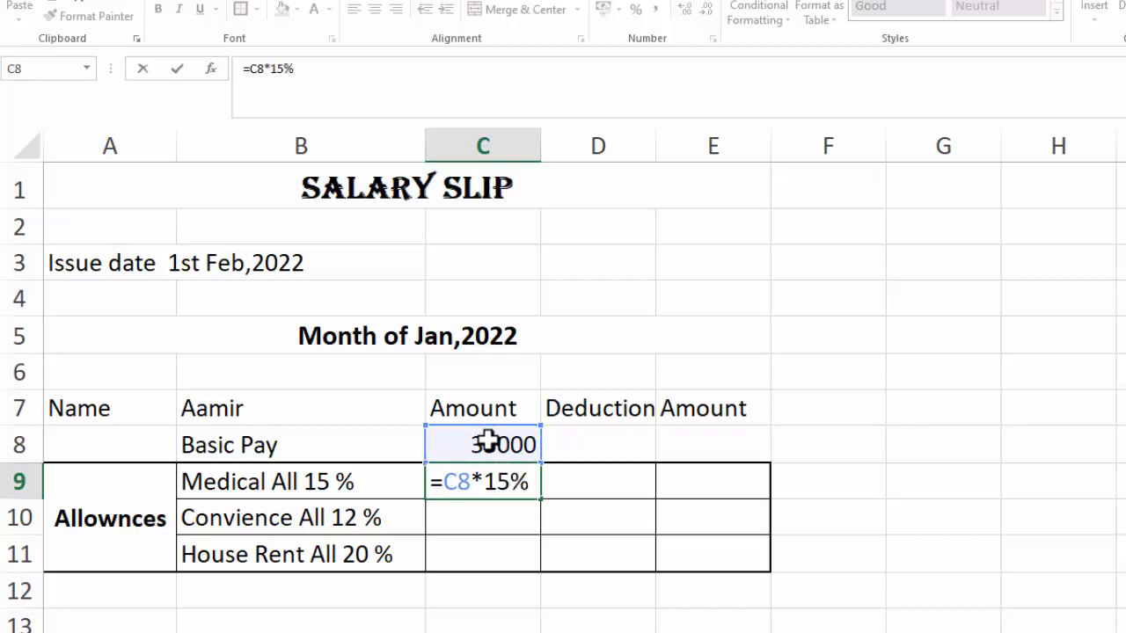
key(Return)
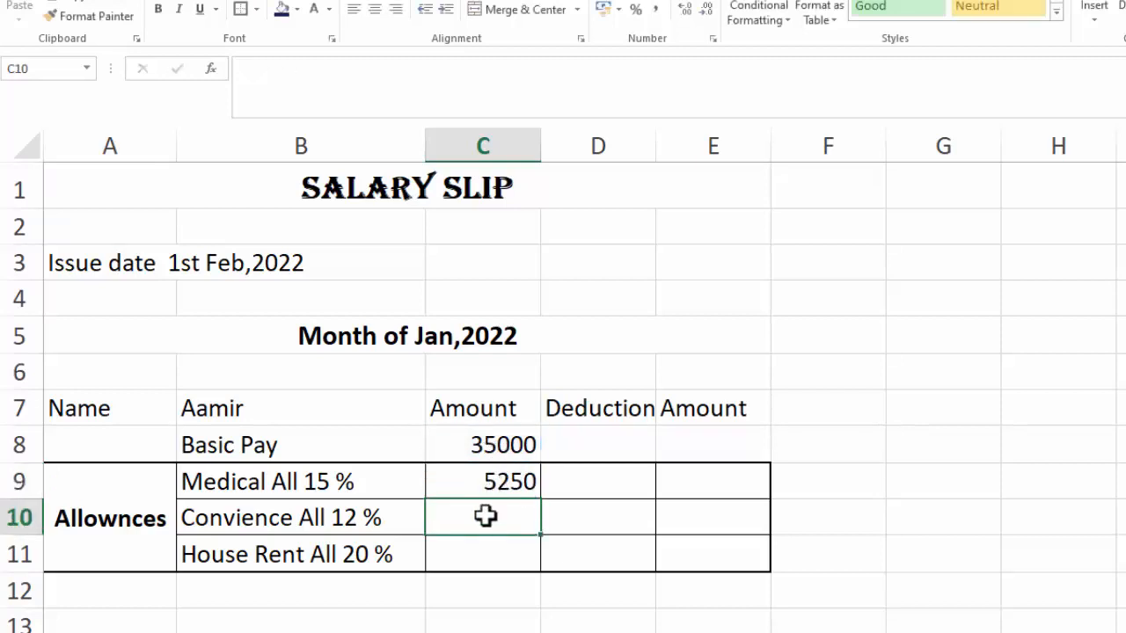
Enter a formula in C10 calculating 12% of the basic pay in C8
text(=)
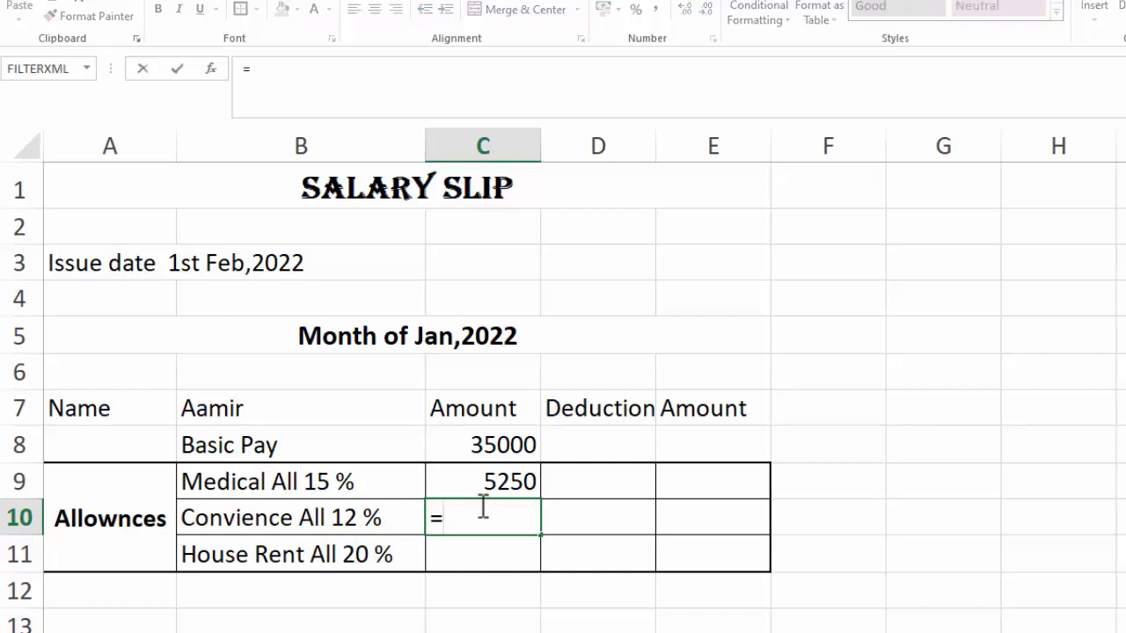
click(494, 437)
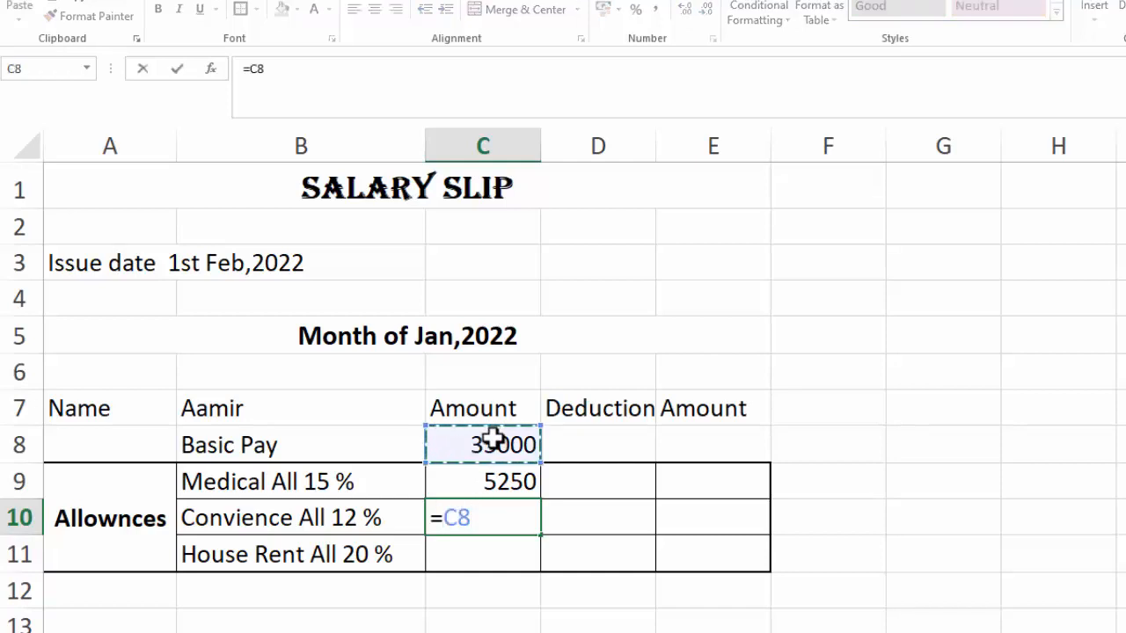
text(*)
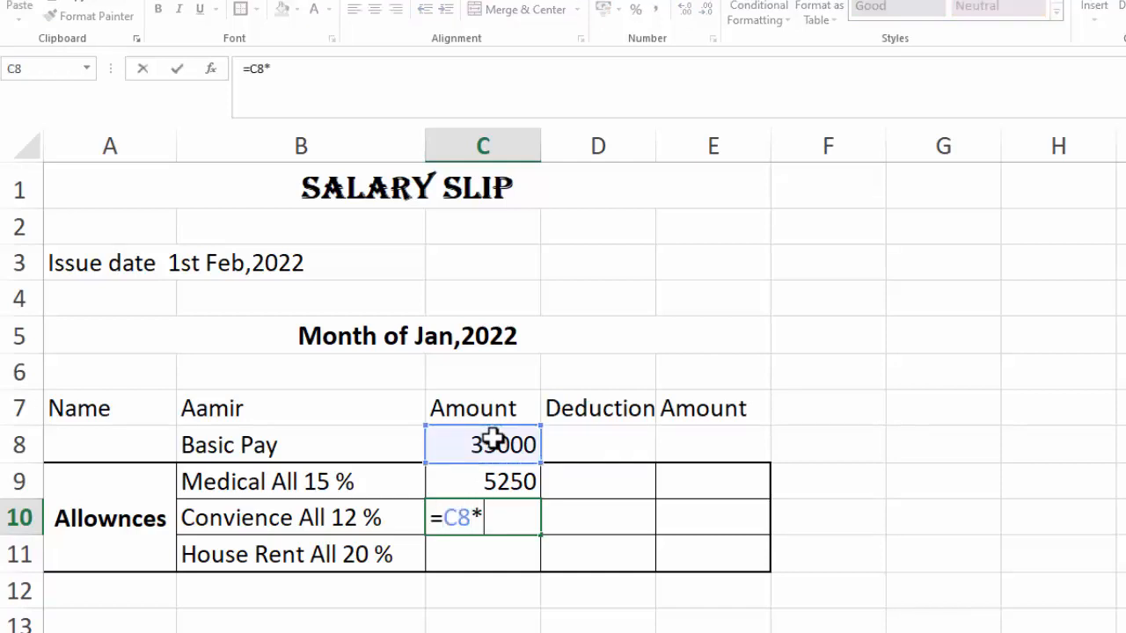
text(12%)
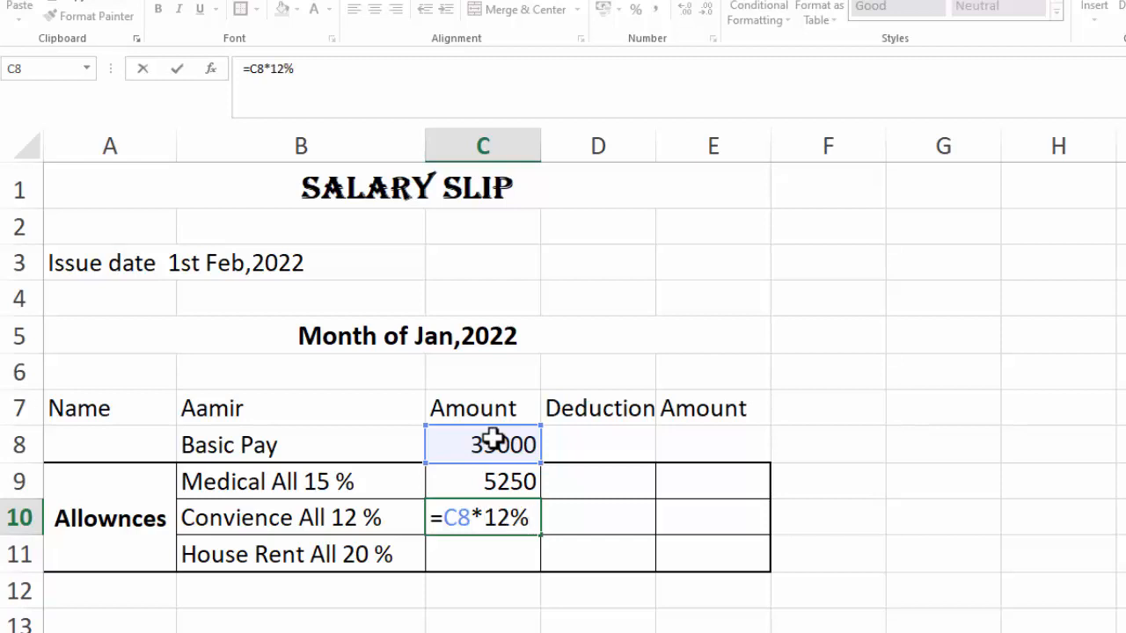
key(Return)
Enter a formula in C11 calculating 20% of the basic pay in C8
text(=)
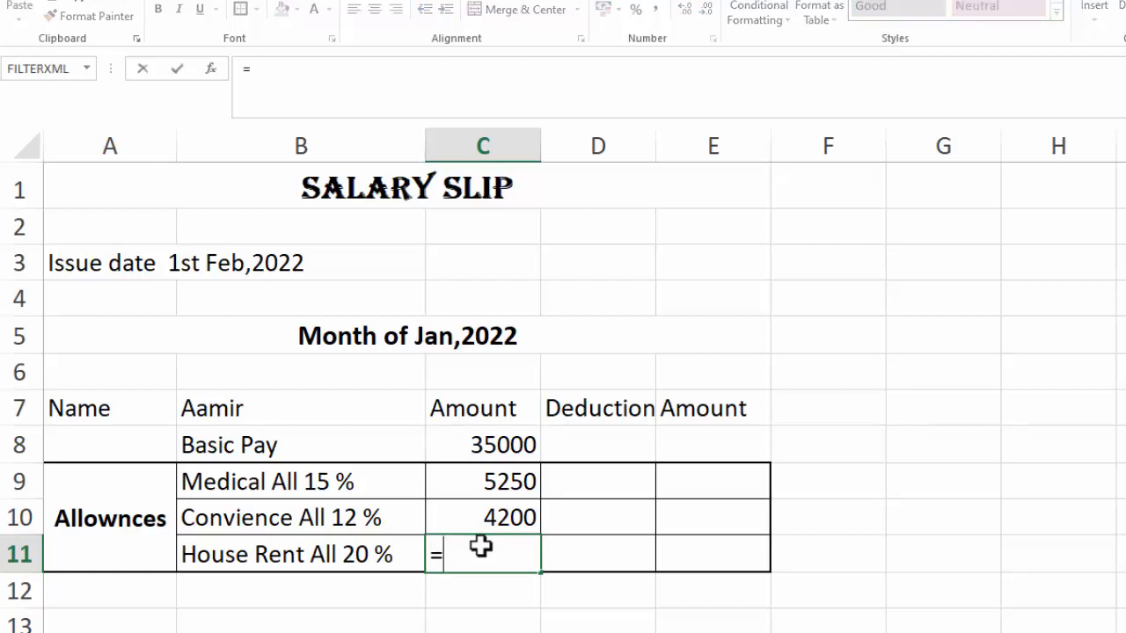
click(504, 447)
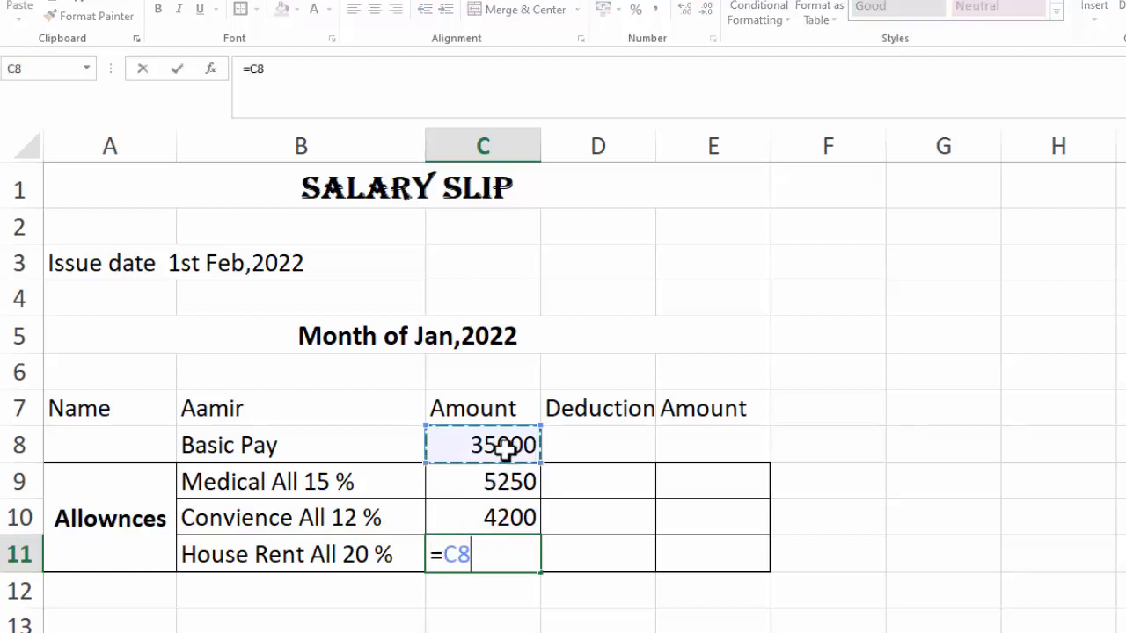
text(*20%)
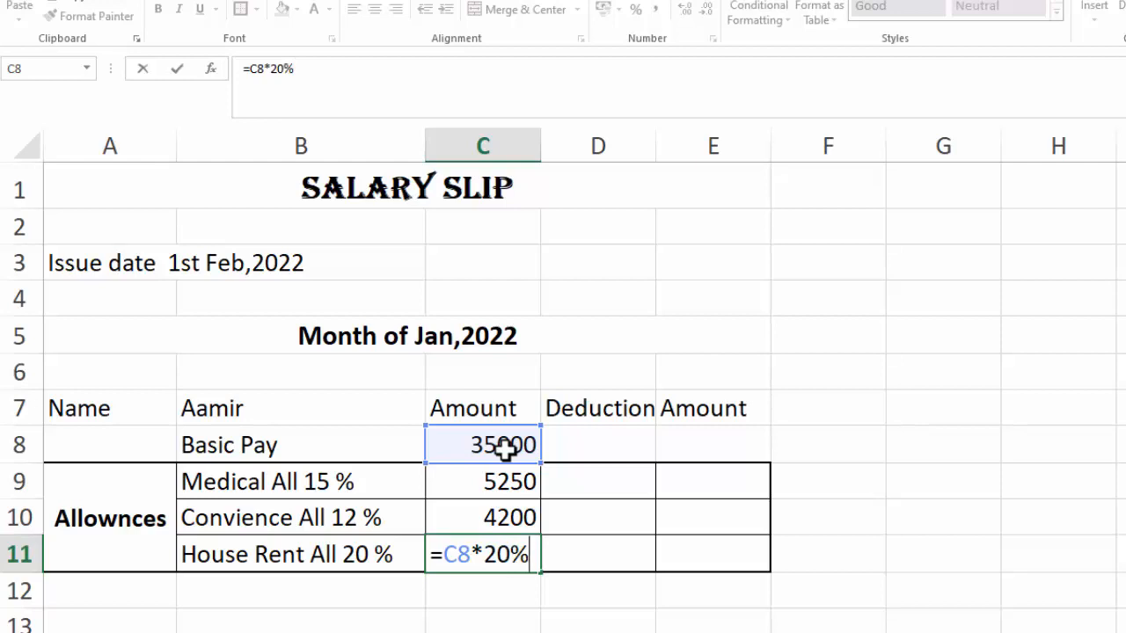
key(Return)
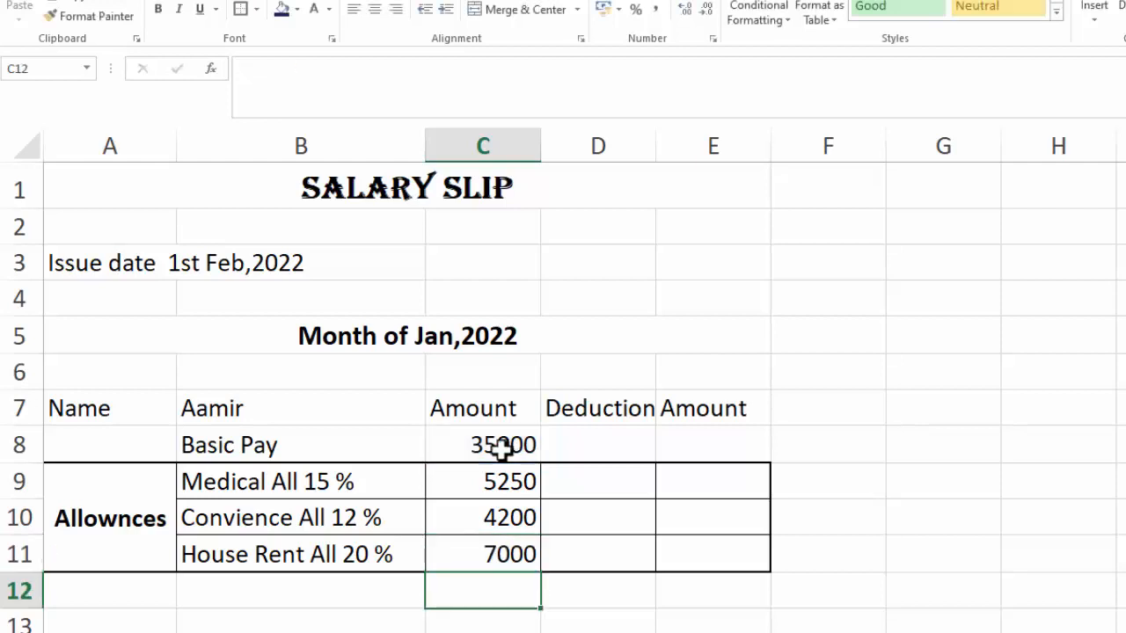
Enter the deduction items Income Tax in D9 and EOBI in D10
click(602, 480)
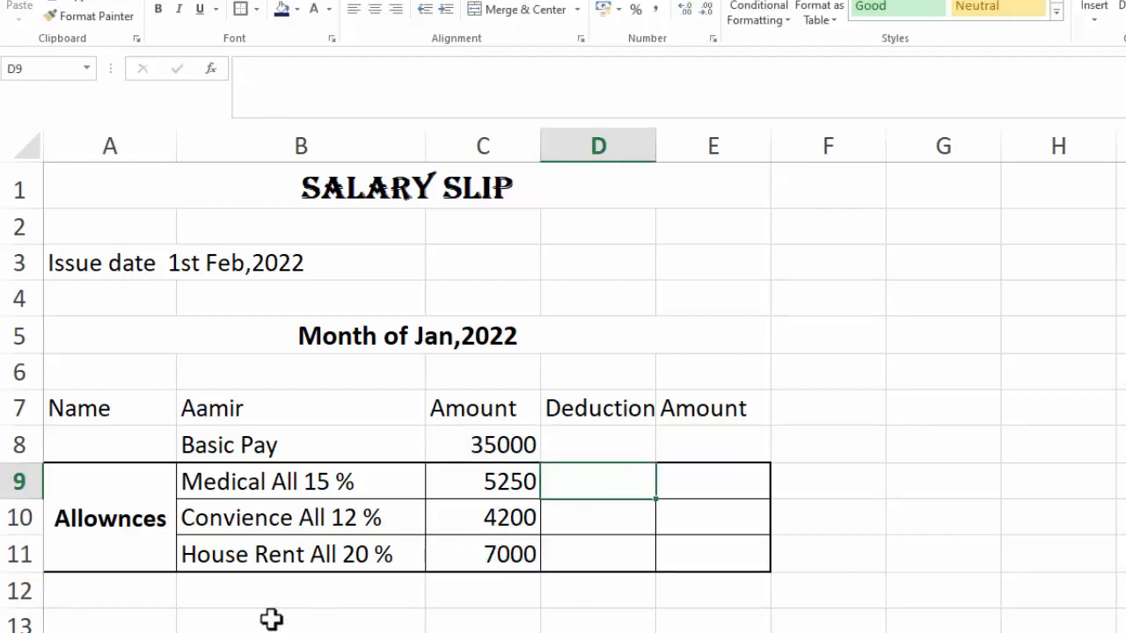
text(Income Tax)
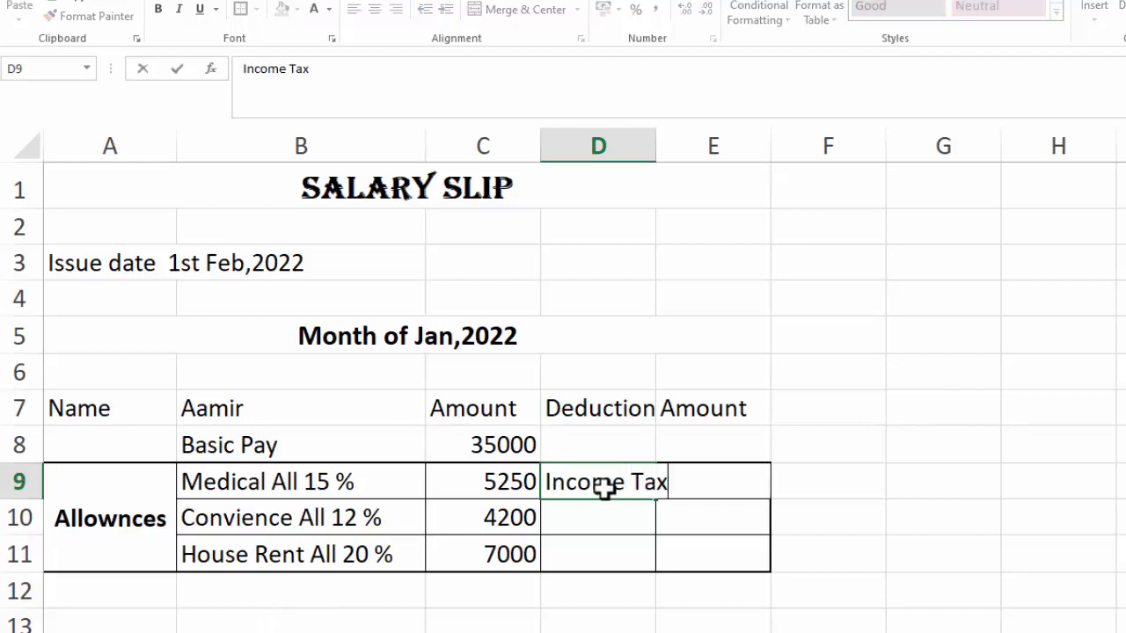
key(Return)
text(EOBI)
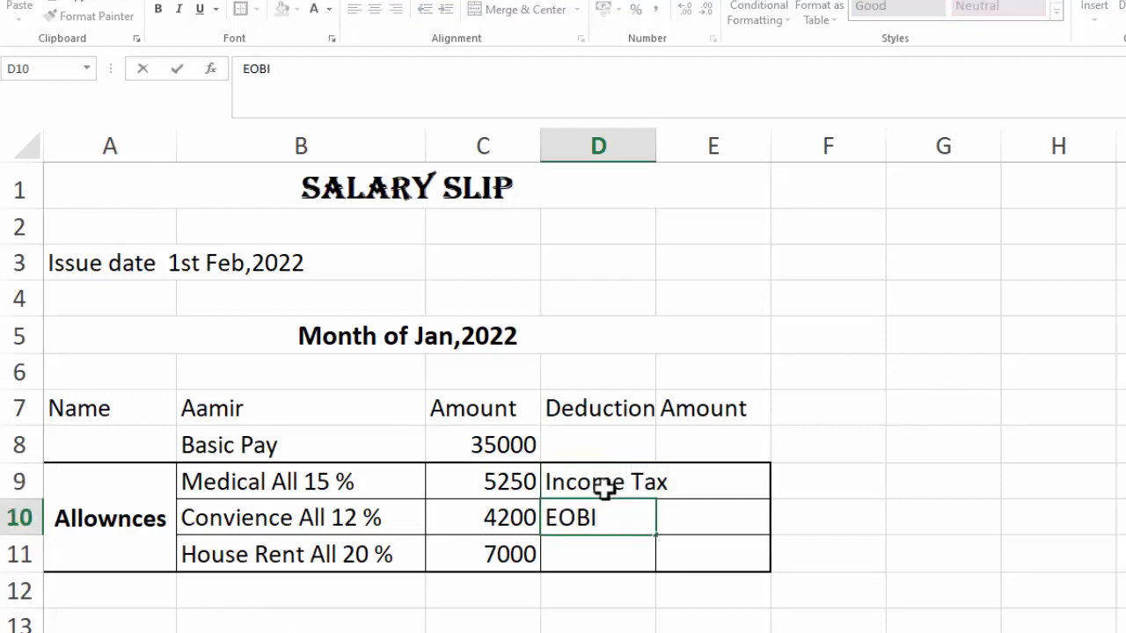
key(Return)
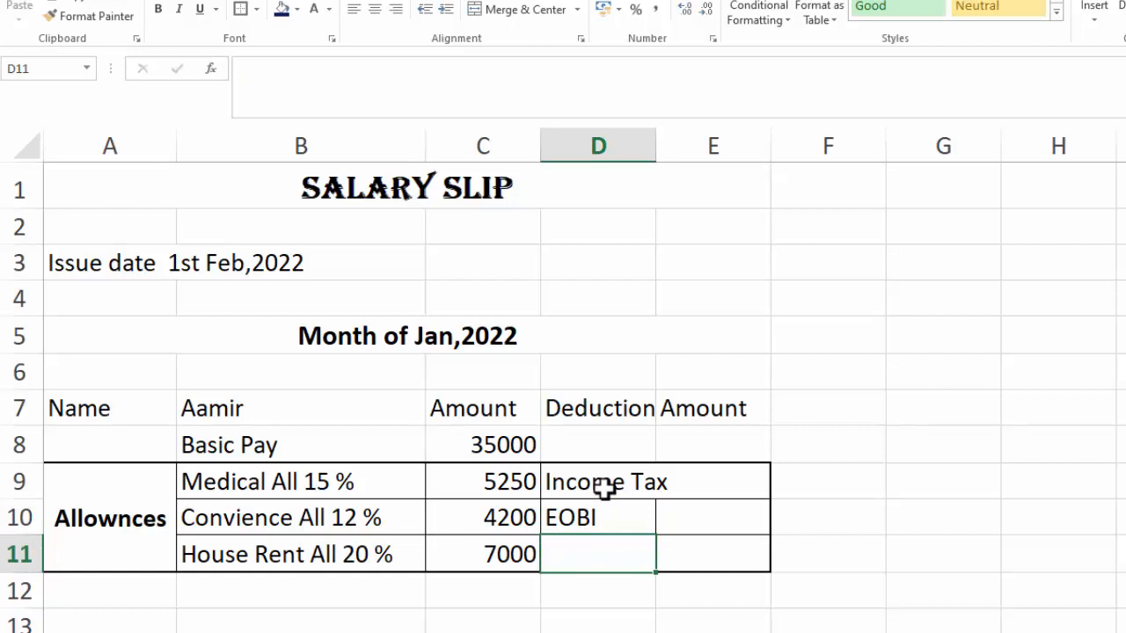
Enter a formula in E9 calculating Income Tax as 3.5% of the basic pay in C8
click(754, 487)
text(=)
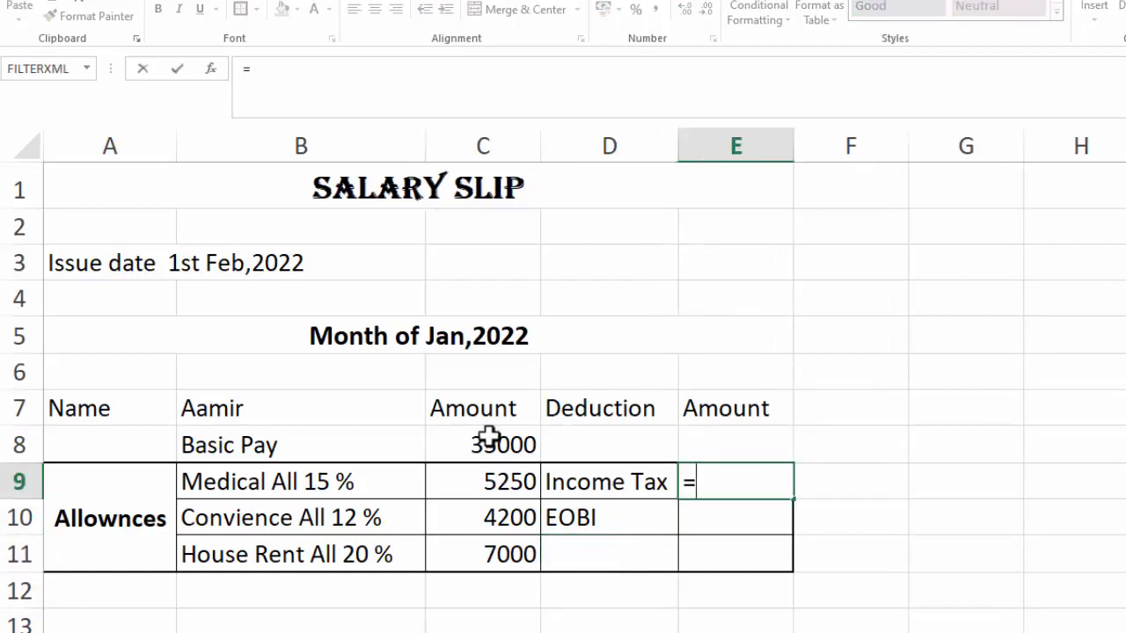
click(490, 437)
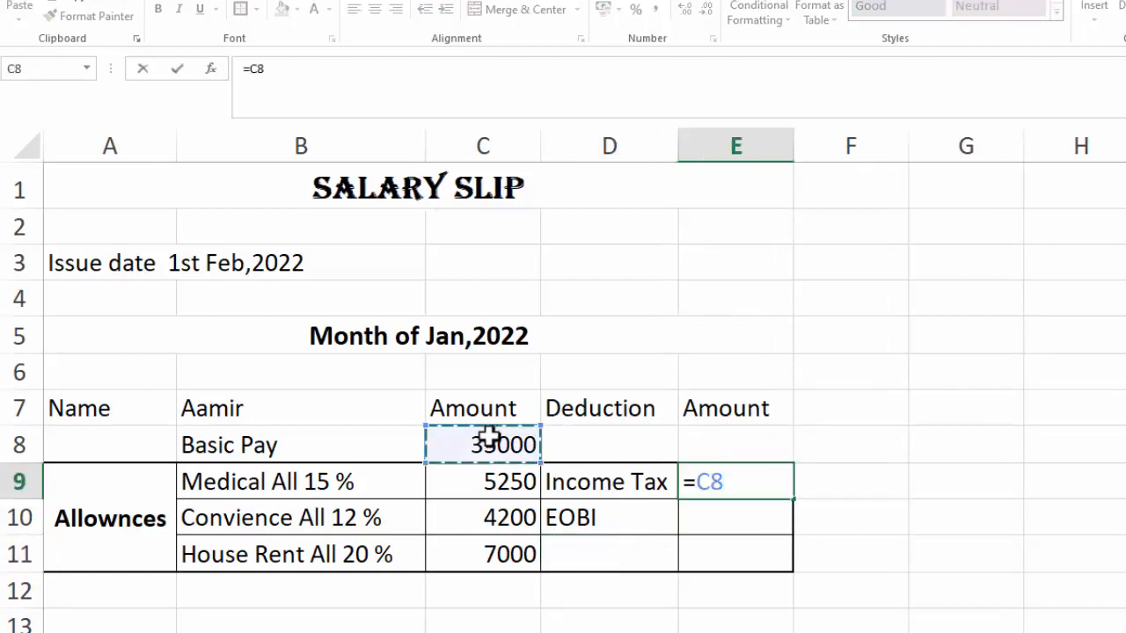
text(%)
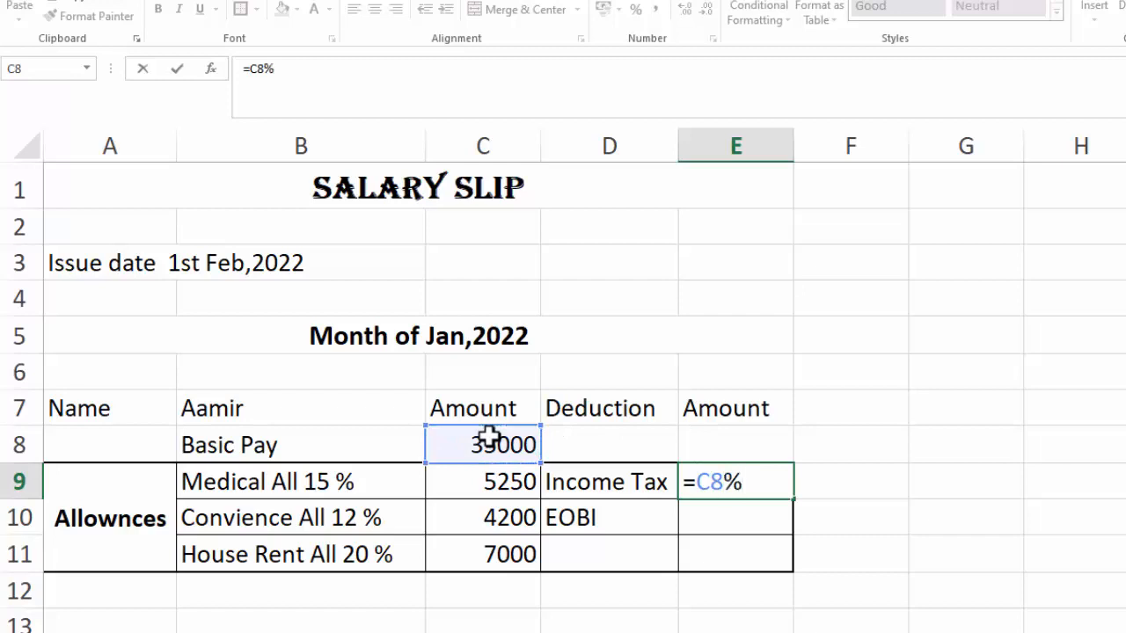
key(BackSpace)
text(*3.5%)
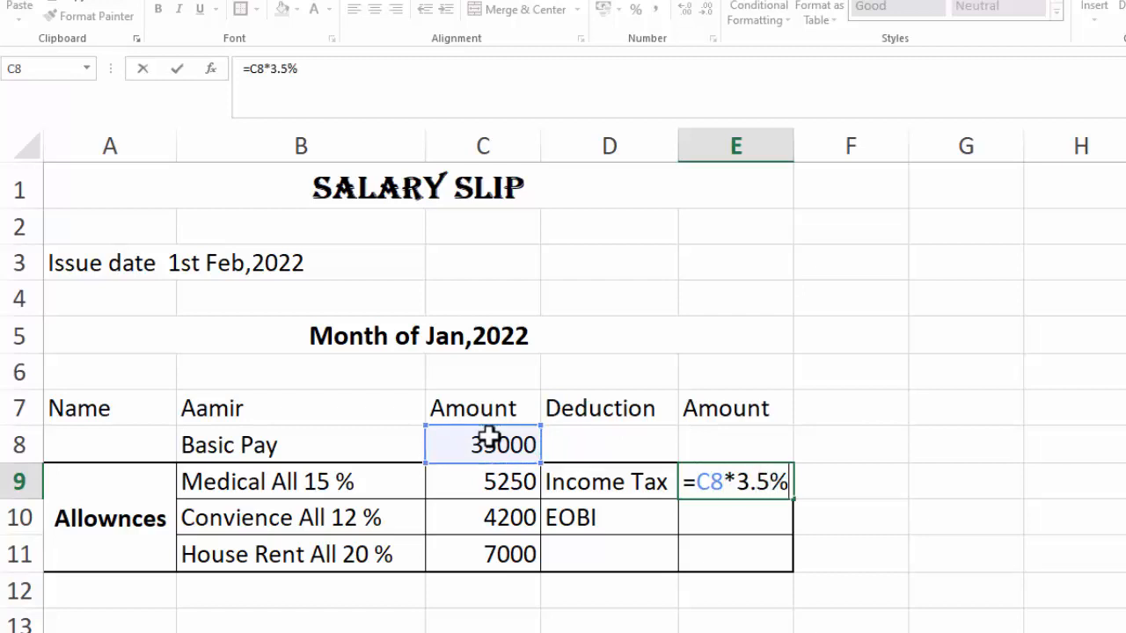
key(Return)
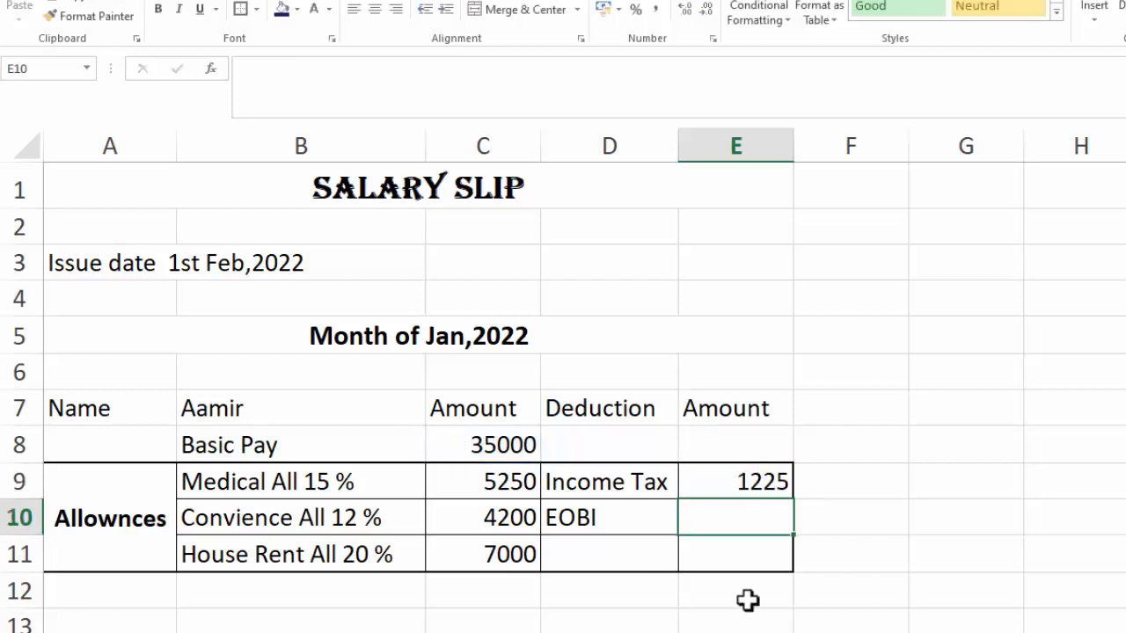
Enter a formula in E10 calculating EOBI as 2.5% of the basic pay in C8
text(=)
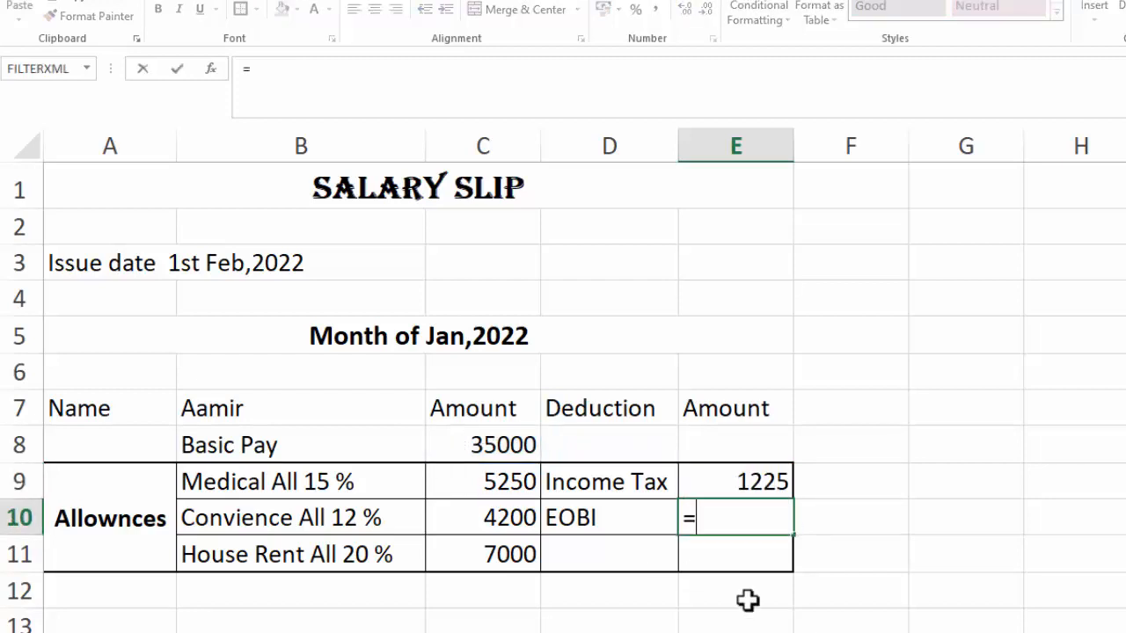
click(501, 433)
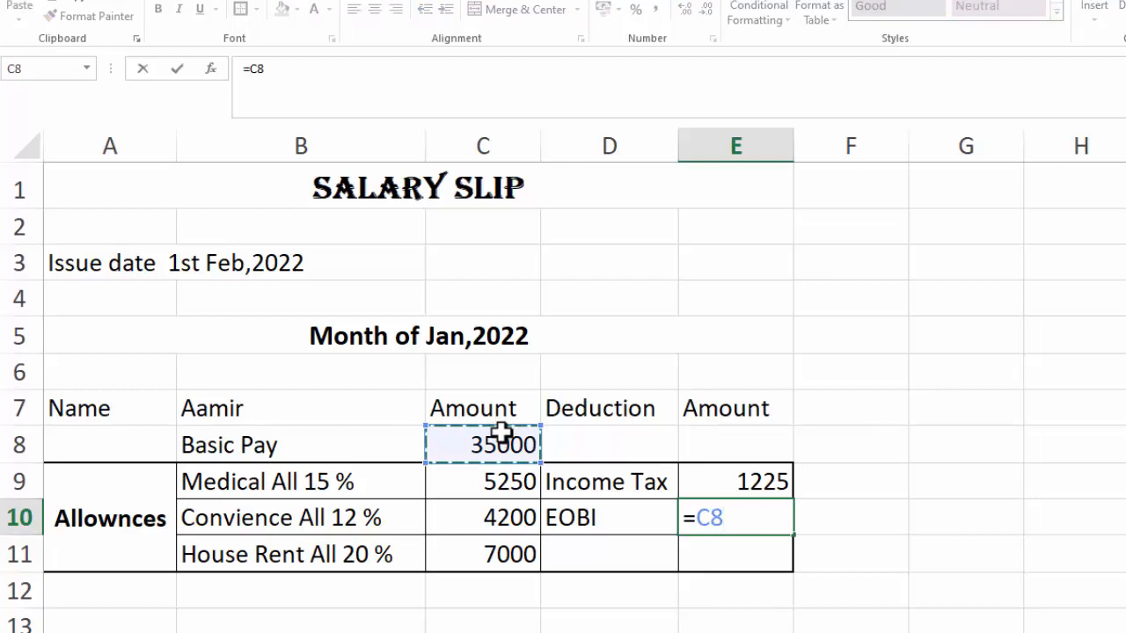
text(*2.5)
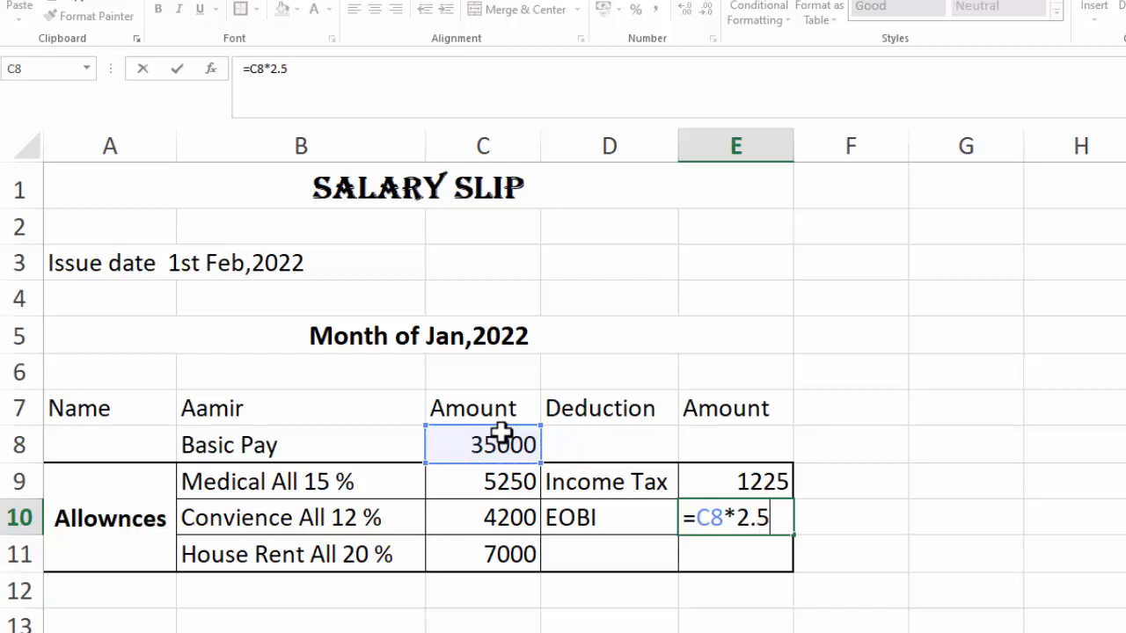
text(%)
key(Return)
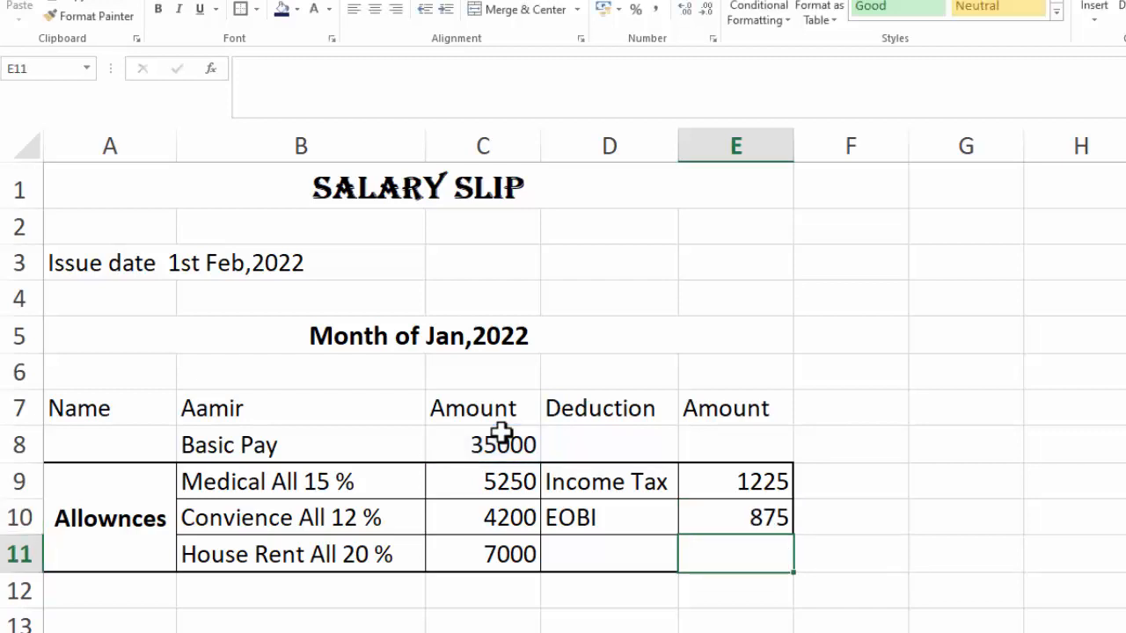
Label B12 Gross Pay and AutoSum C8:C11 into C12
click(216, 601)
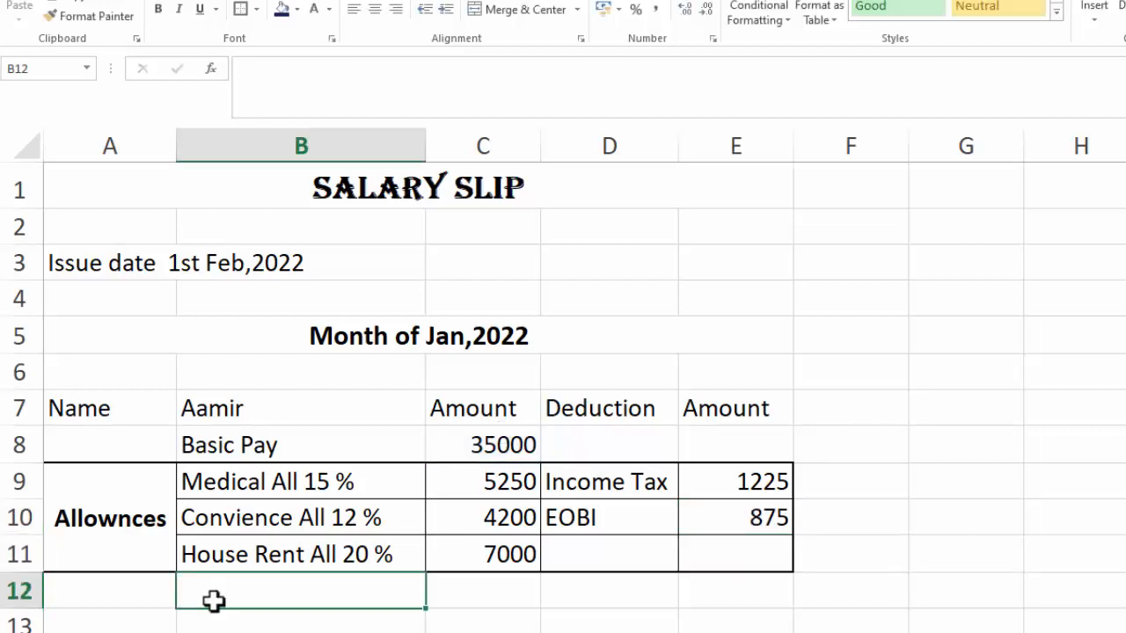
click(134, 591)
click(261, 584)
text(Gross Pay)
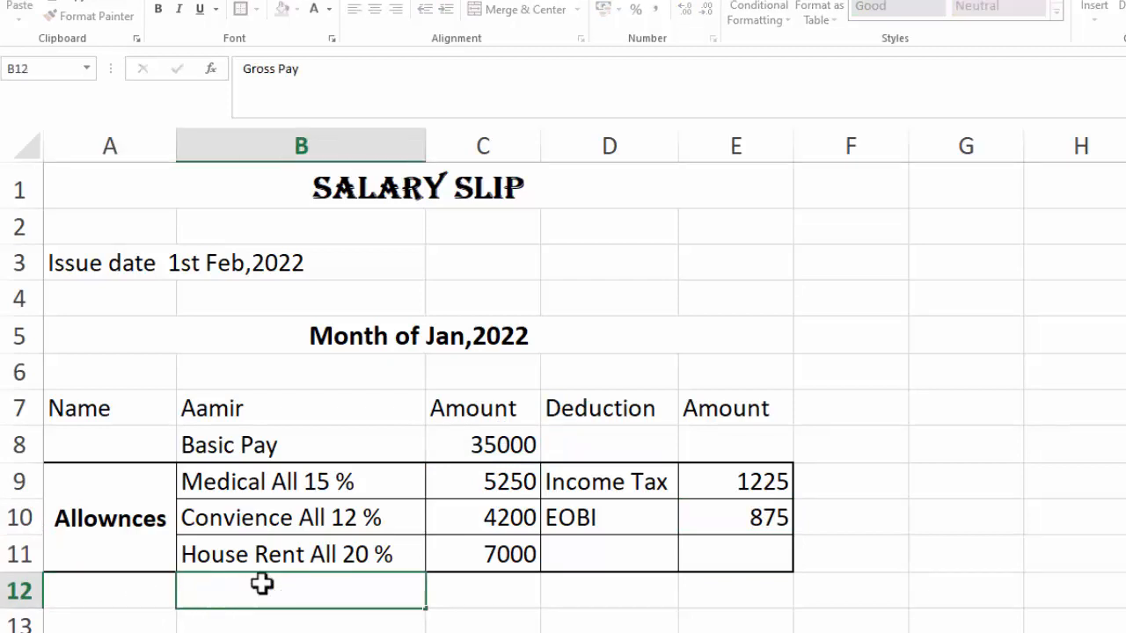
key(Tab)
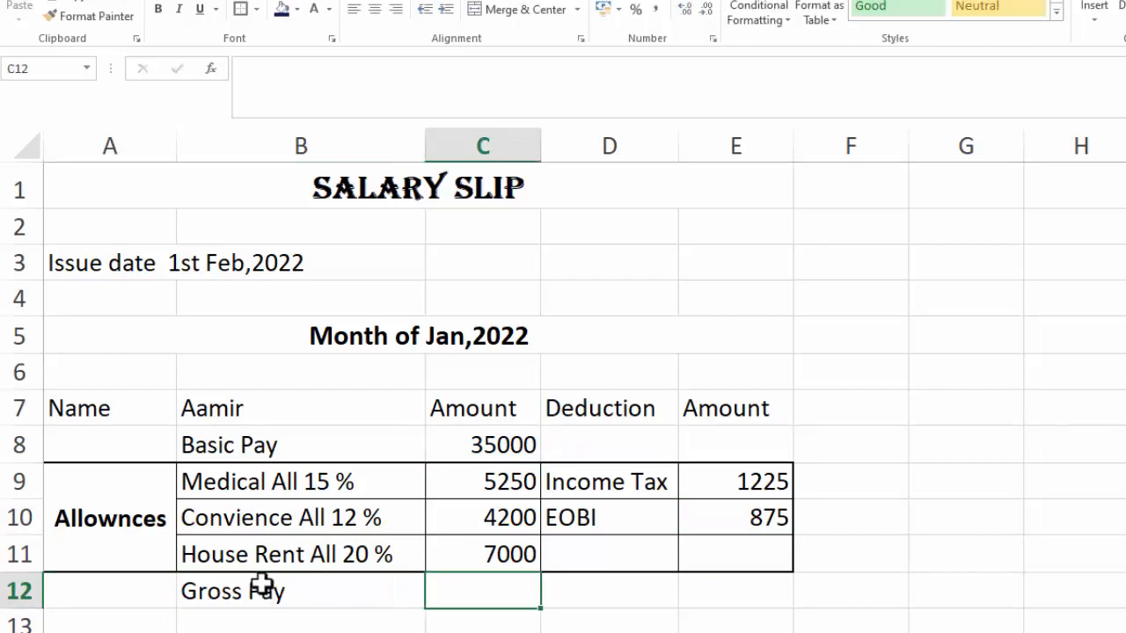
key(alt+equal)
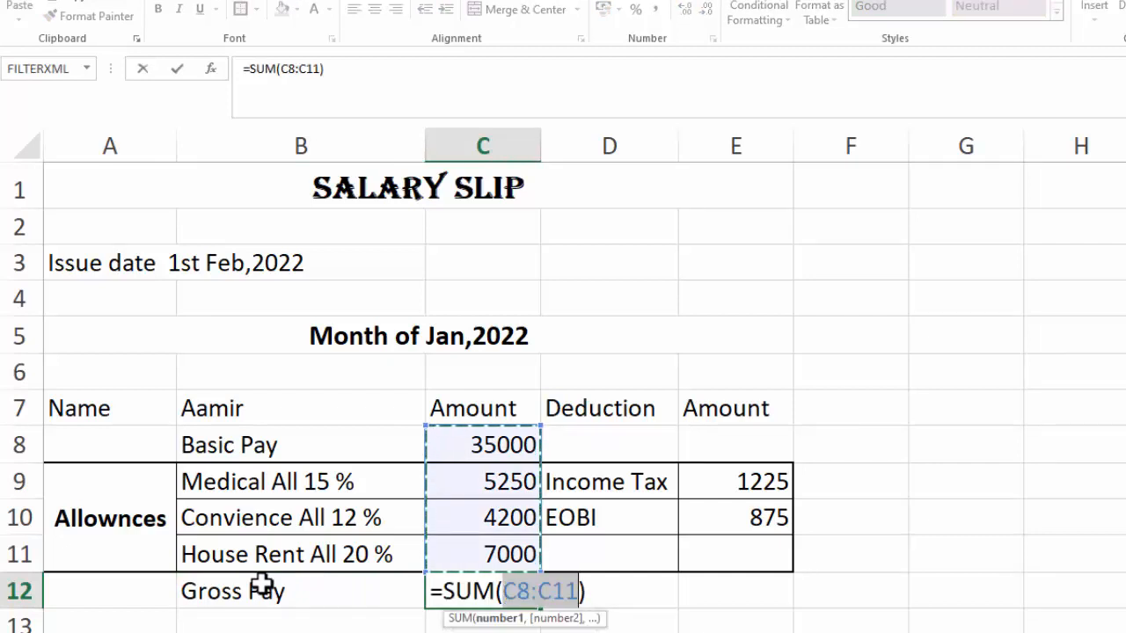
key(Return)
Enter the label Total Deduction in D12
click(632, 596)
text(Tota)
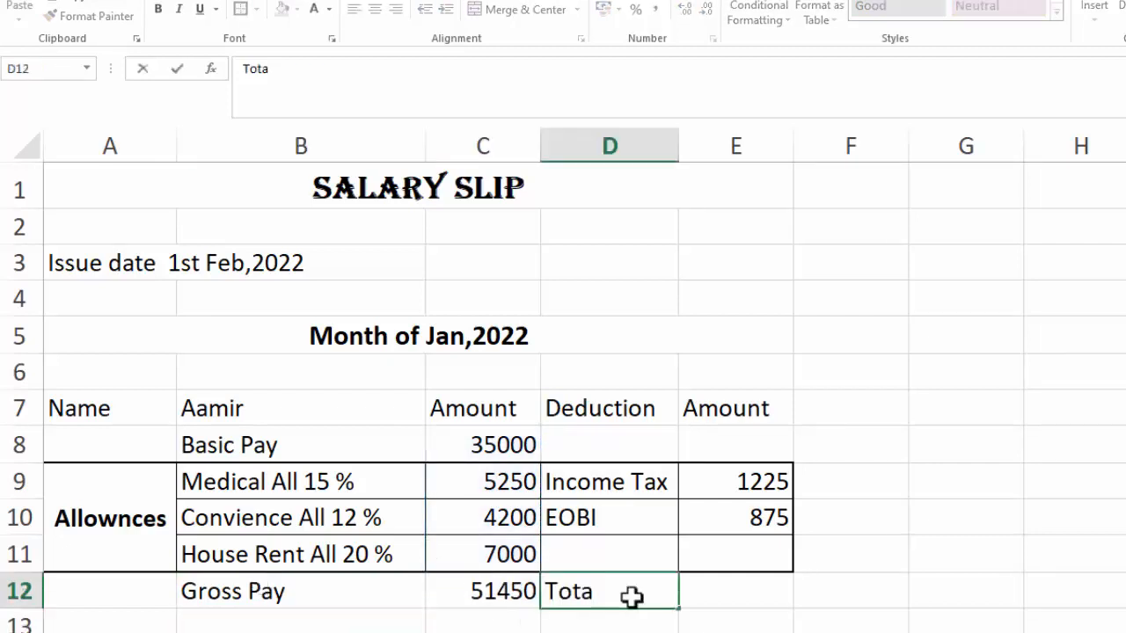
text(l Deduction)
key(Tab)
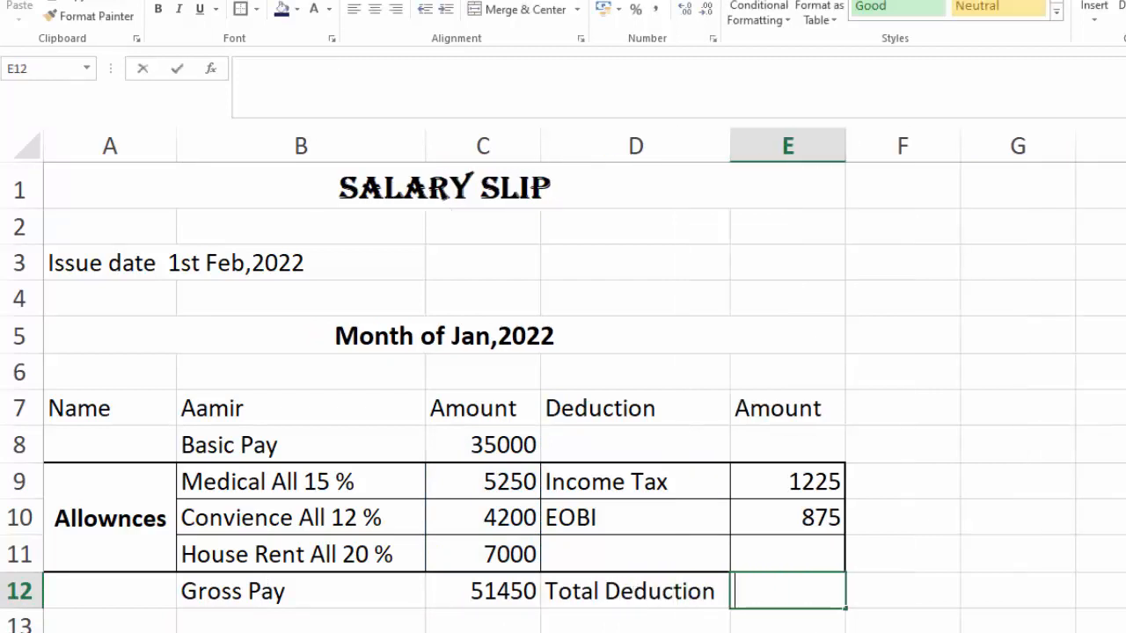
AutoSum the deduction amounts E9:E11 into E12 as the total deduction
key(alt+equal)
key(Return)
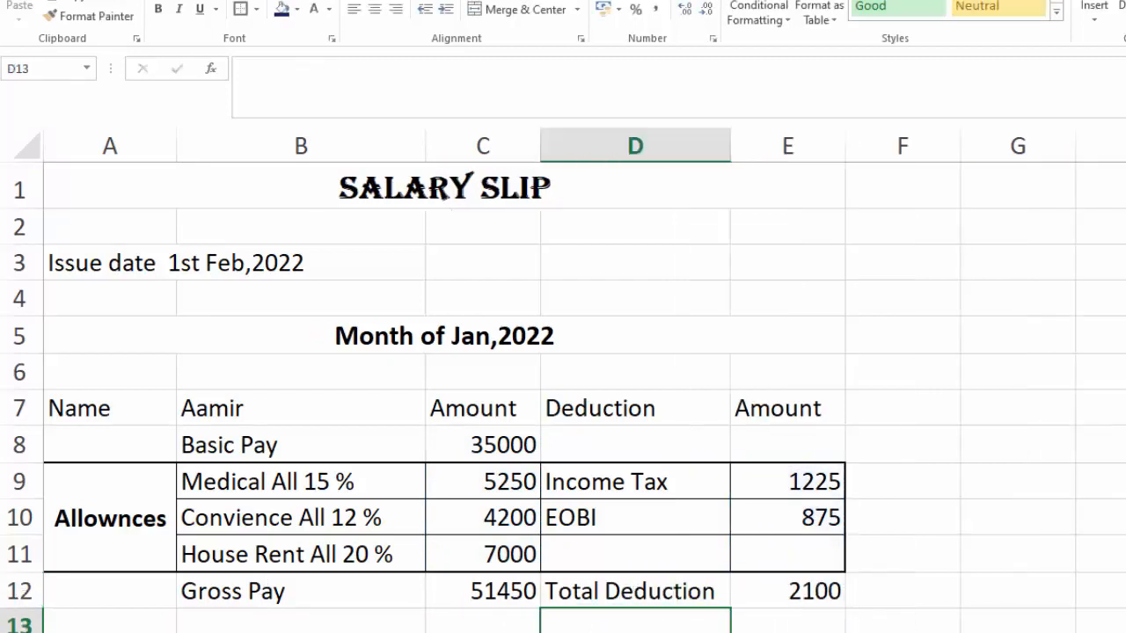
Apply all borders to the Gross Pay and Total Deduction row B12:E12
drag(249, 601, 711, 590)
click(711, 590)
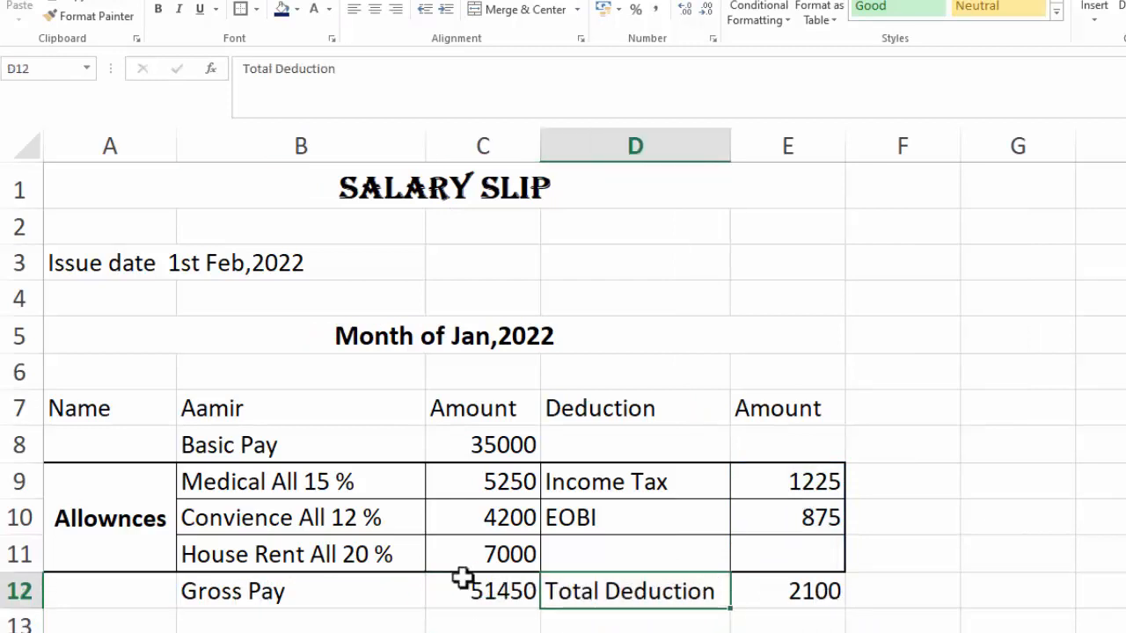
drag(317, 593, 759, 593)
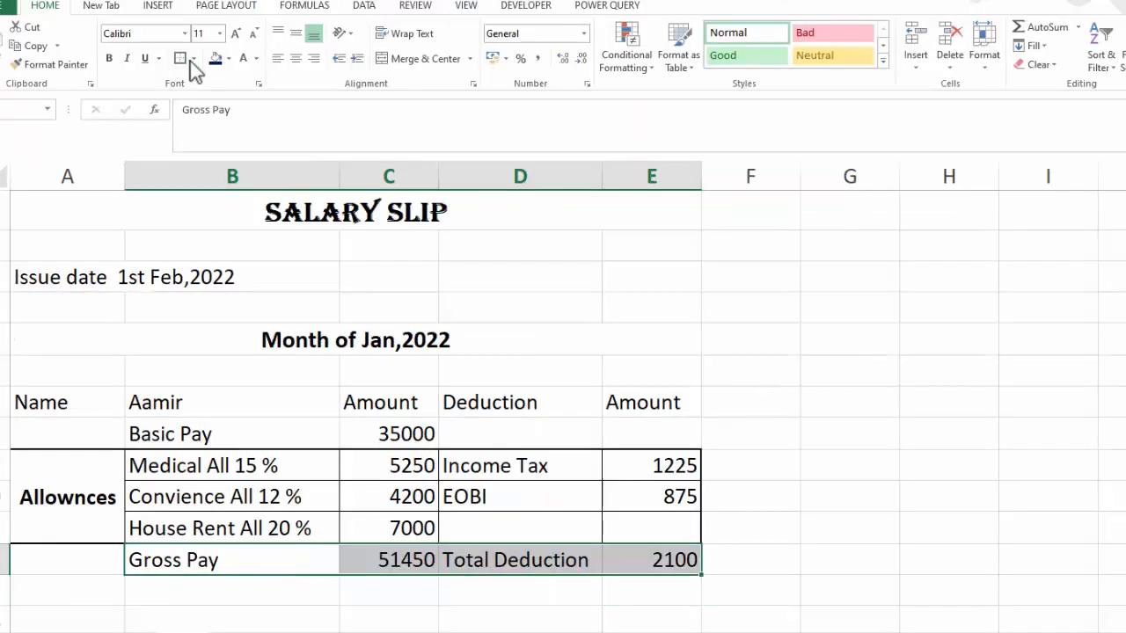
click(256, 10)
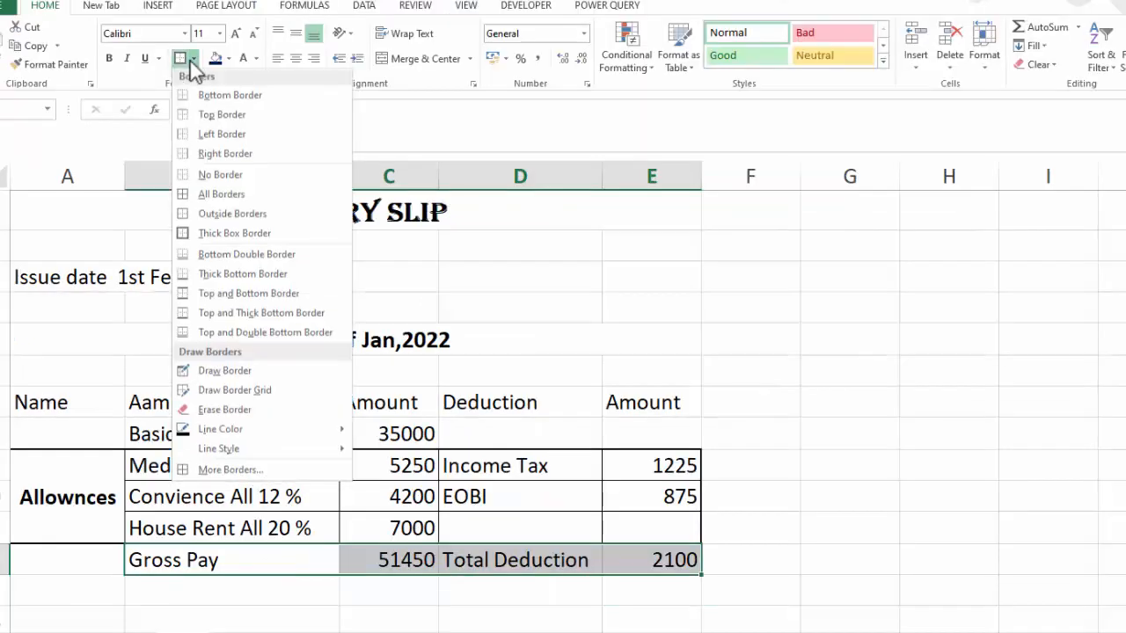
click(197, 197)
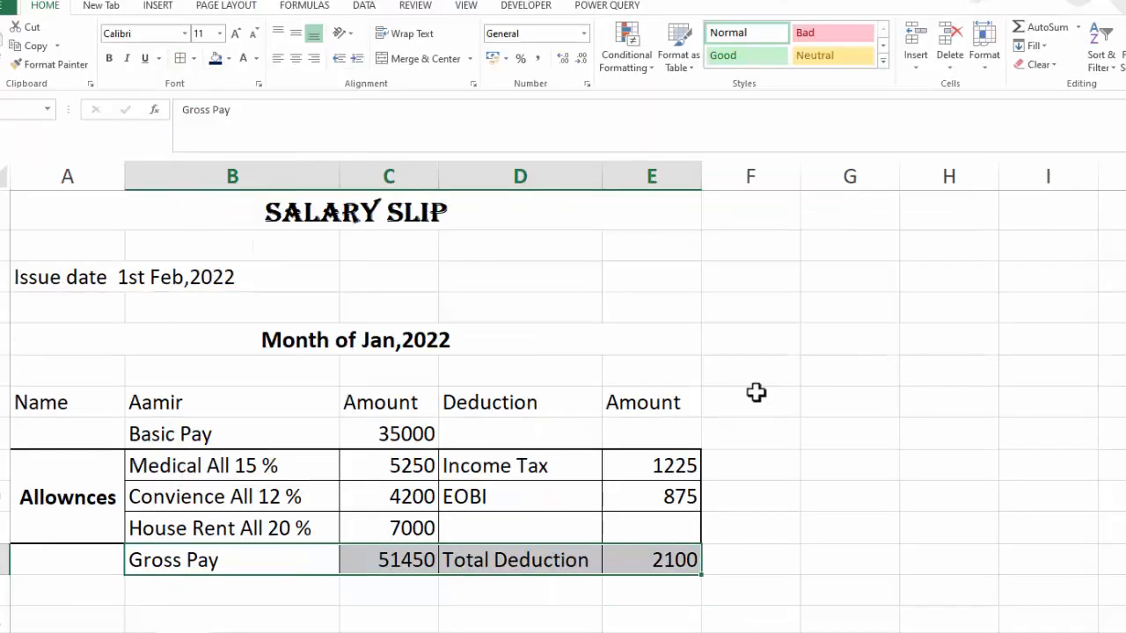
Make the gross pay total in C12 and the total deduction in E12 bold
click(938, 452)
click(413, 560)
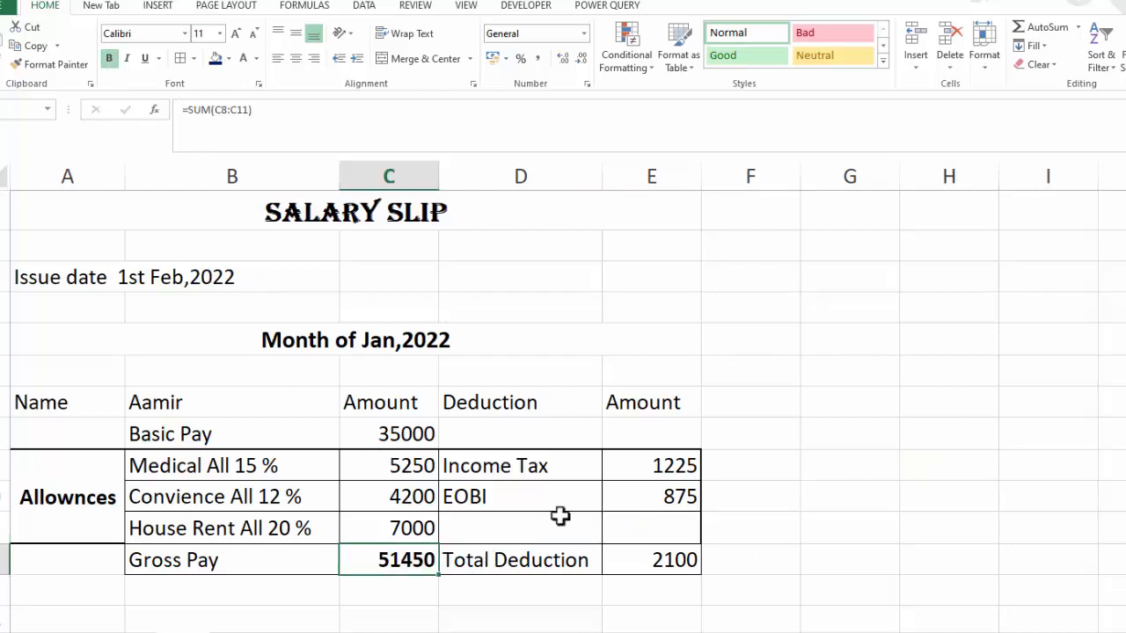
click(658, 559)
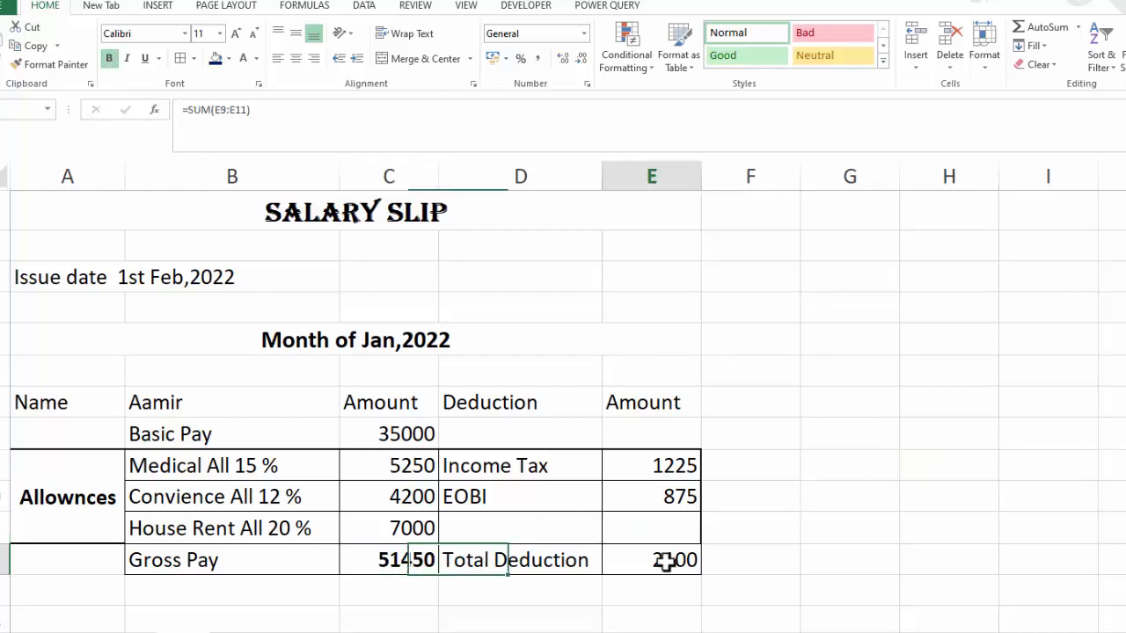
click(109, 58)
Format E12 and C12 with comma style and no decimal places
click(472, 59)
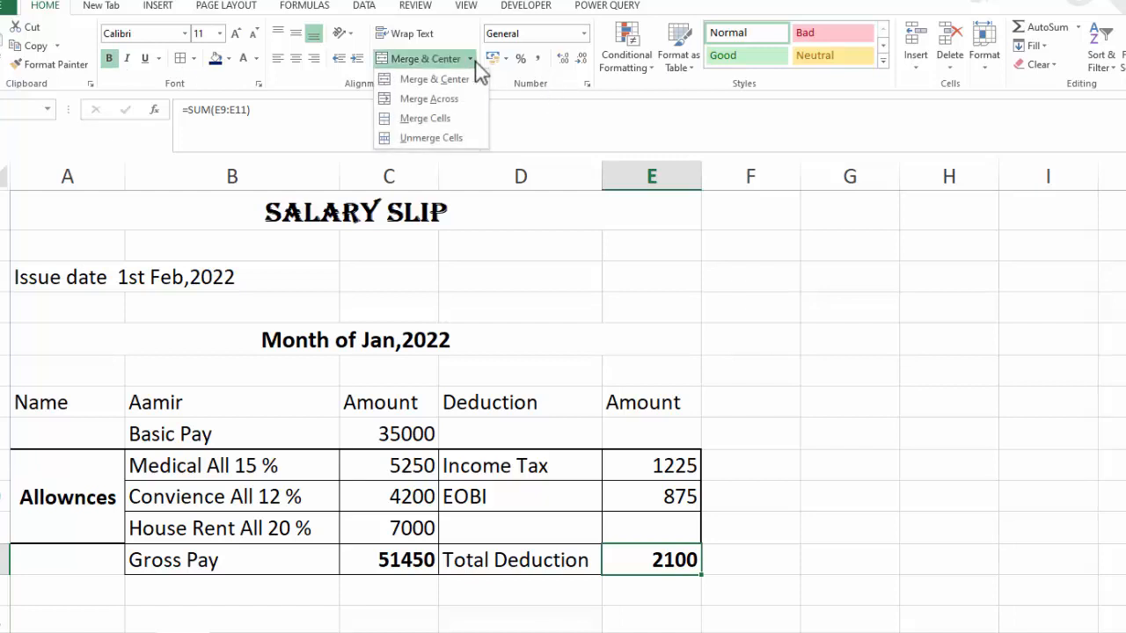
click(520, 63)
click(538, 59)
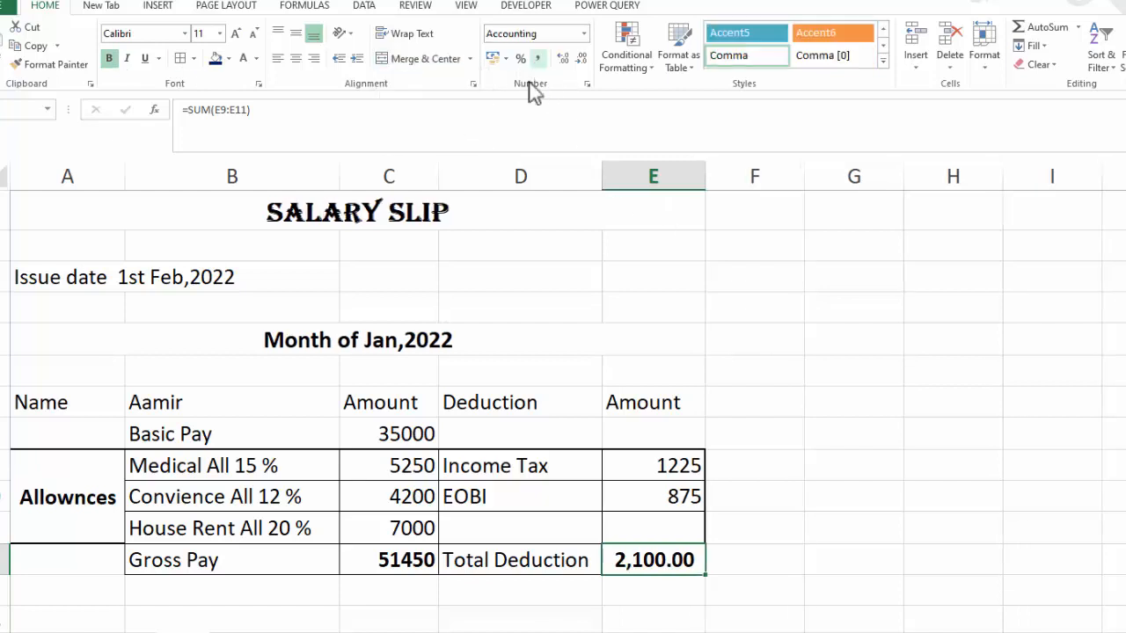
click(581, 59)
click(582, 60)
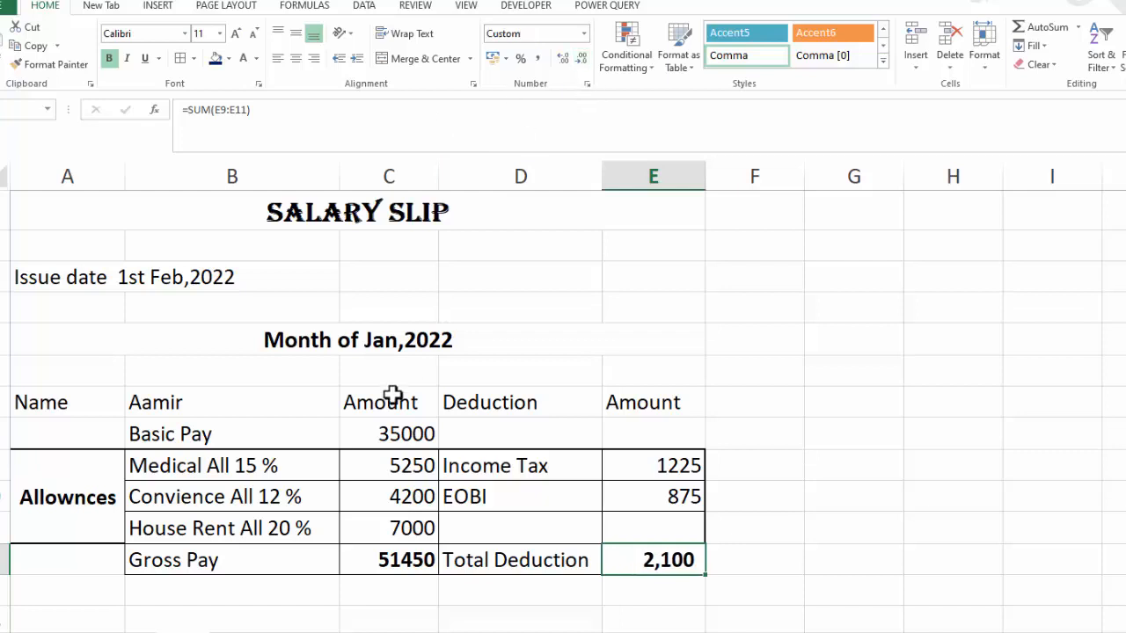
click(397, 552)
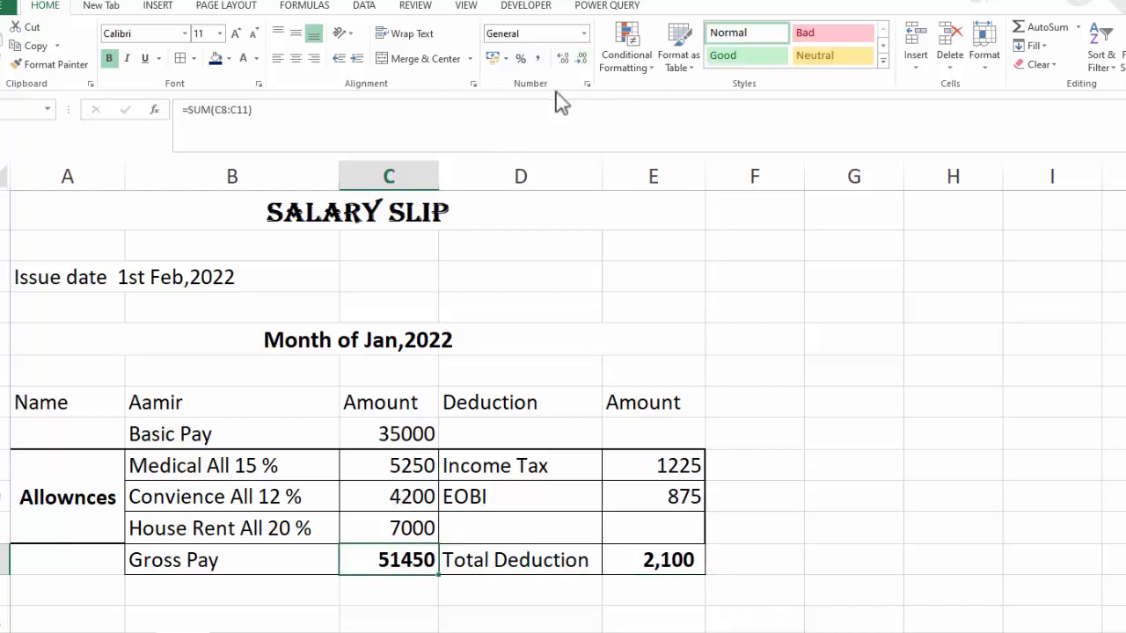
click(537, 59)
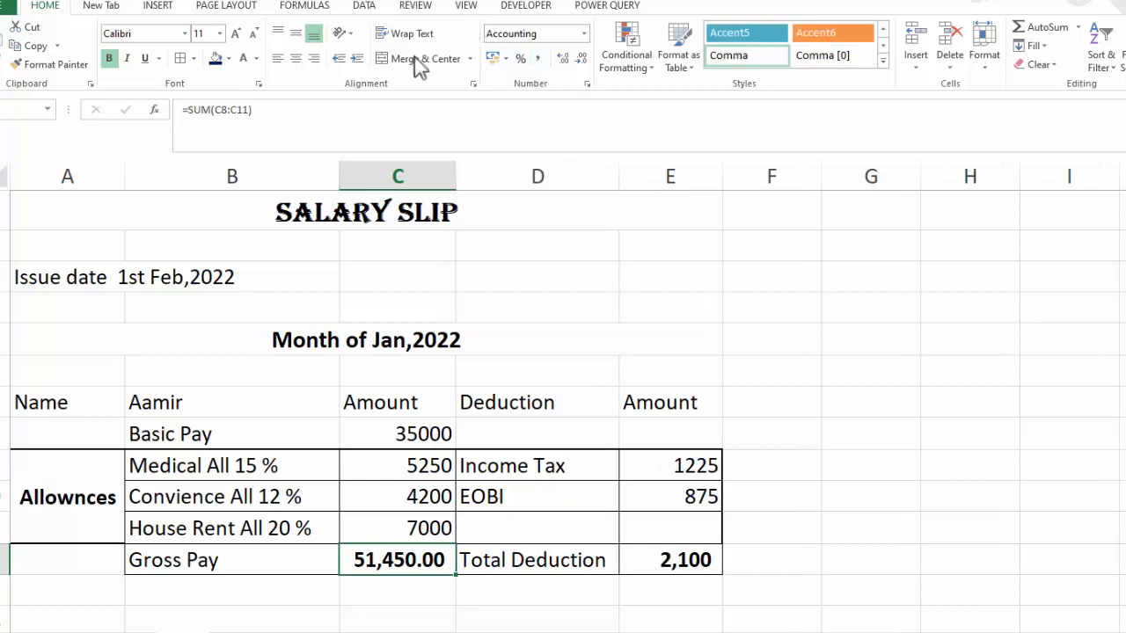
double_click(580, 60)
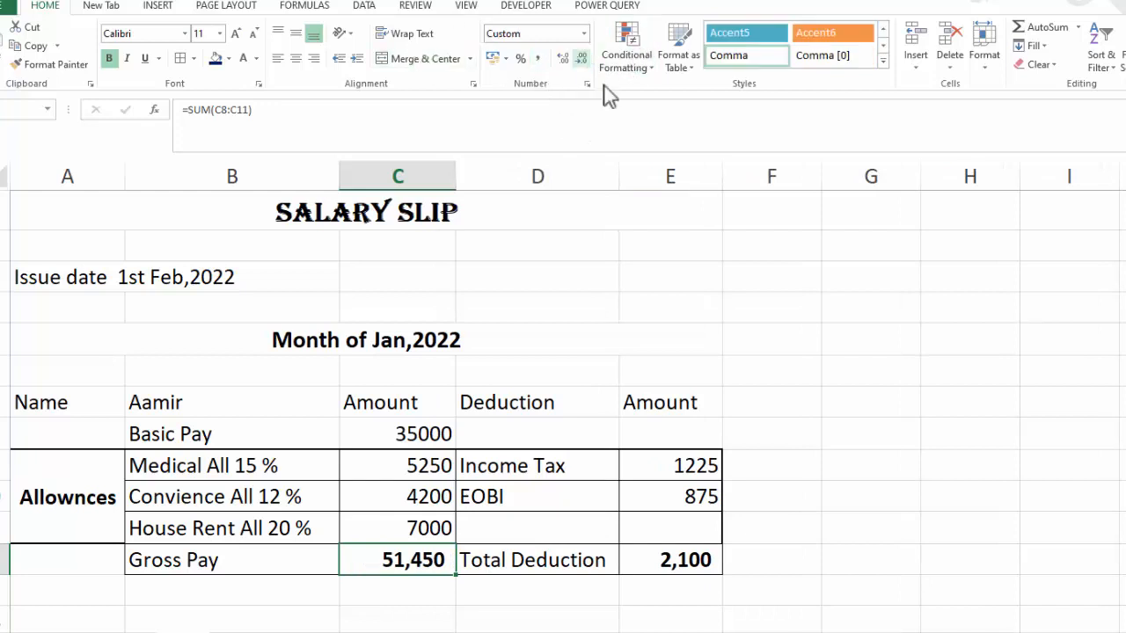
Enter the label Net Pay in B14
click(974, 471)
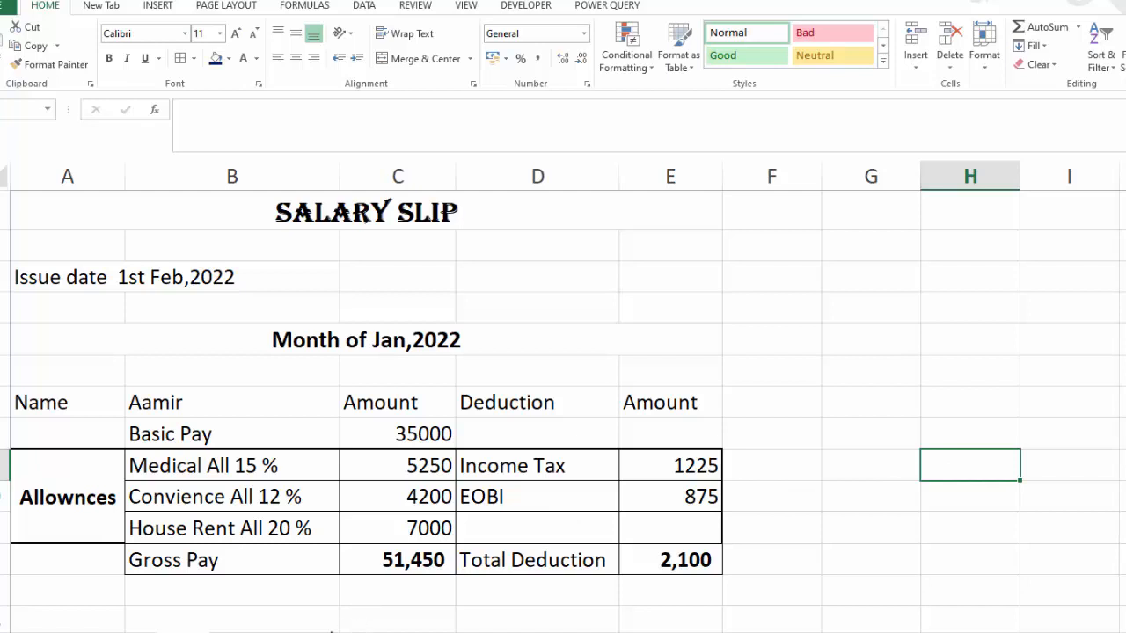
scroll(545, 483, down, 1)
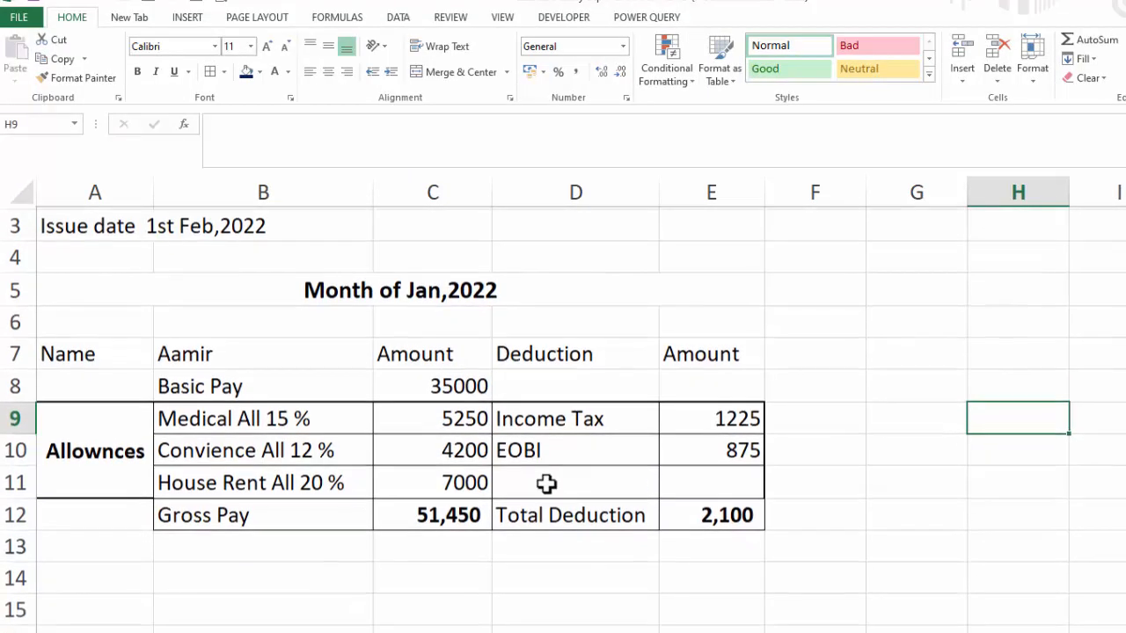
click(349, 575)
text(Net Pay)
key(Tab)
key(Tab)
key(Tab)
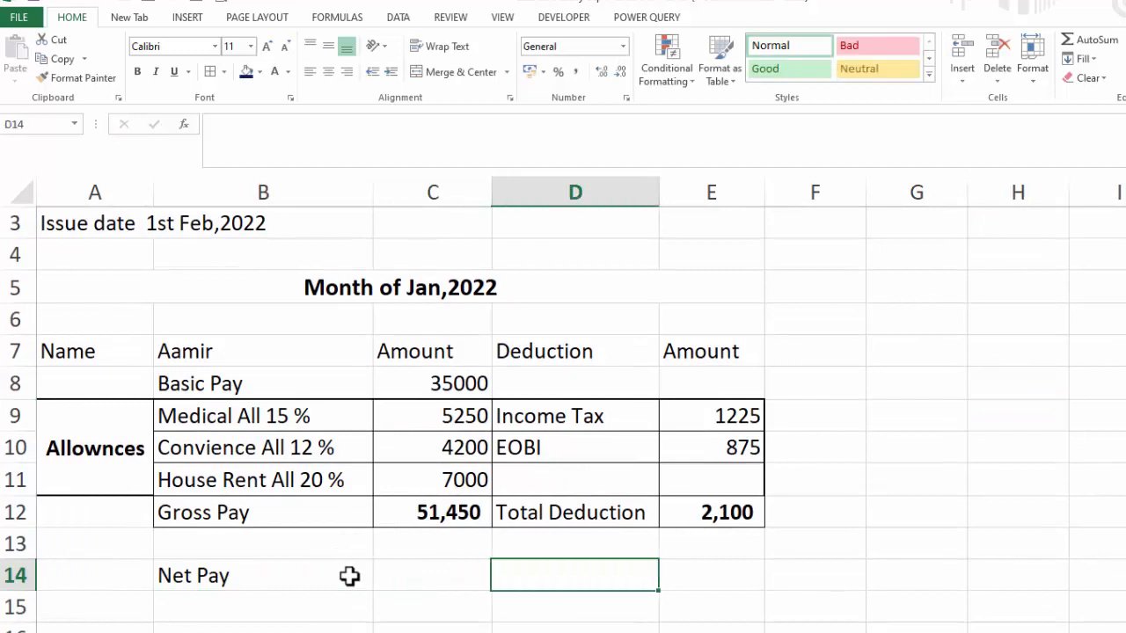
Enter a formula in C14 subtracting the total deduction E12 from the gross pay C12
text(=)
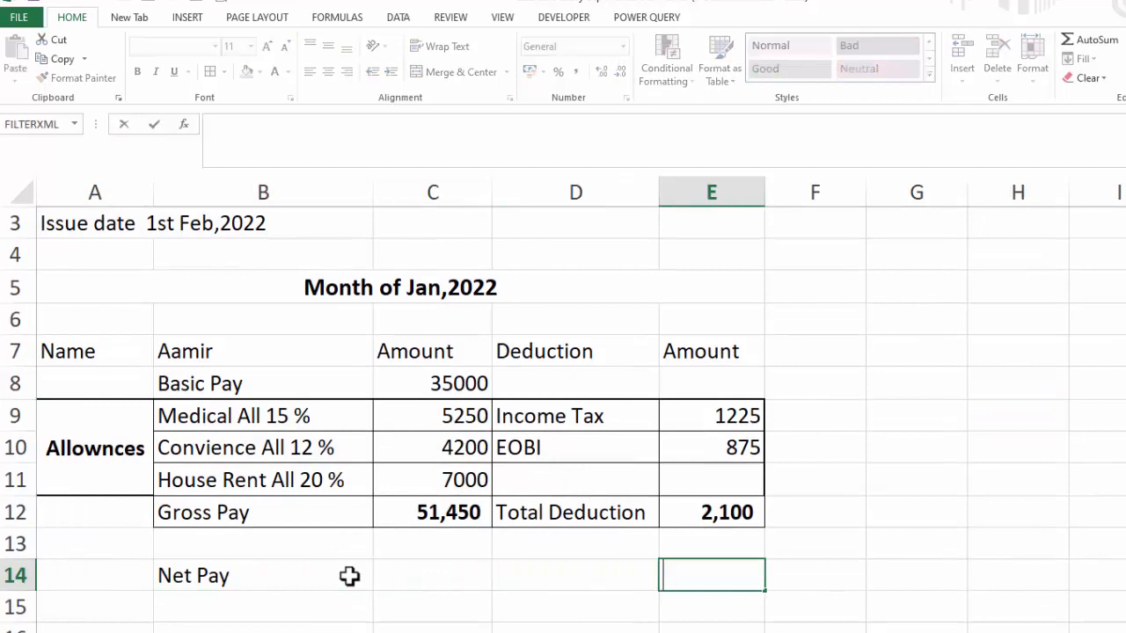
key(Escape)
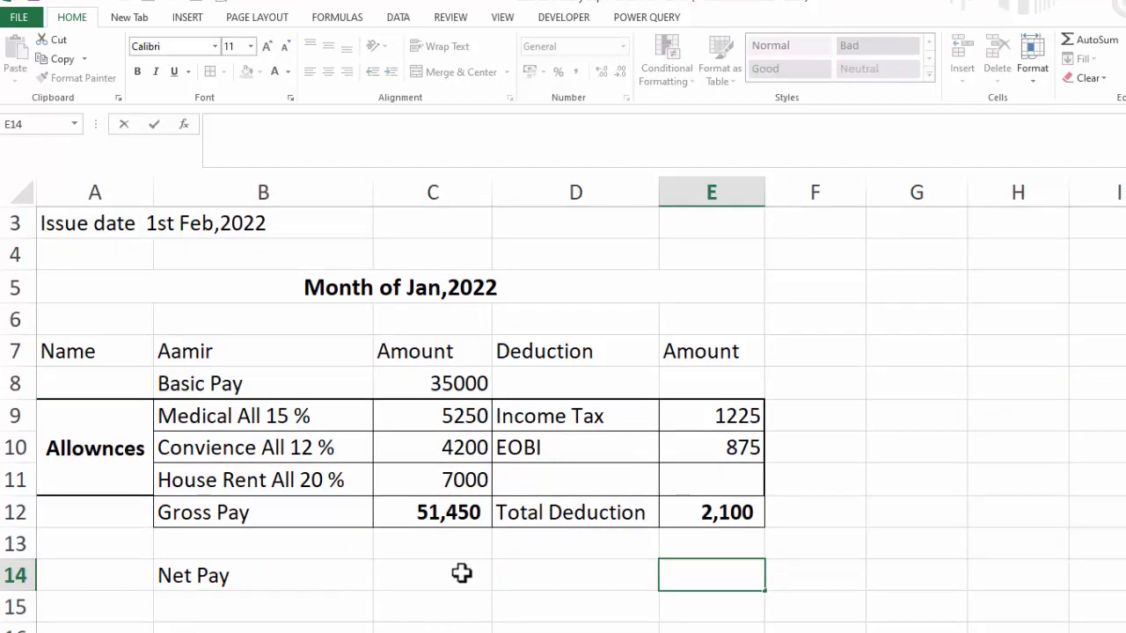
click(462, 573)
text(=)
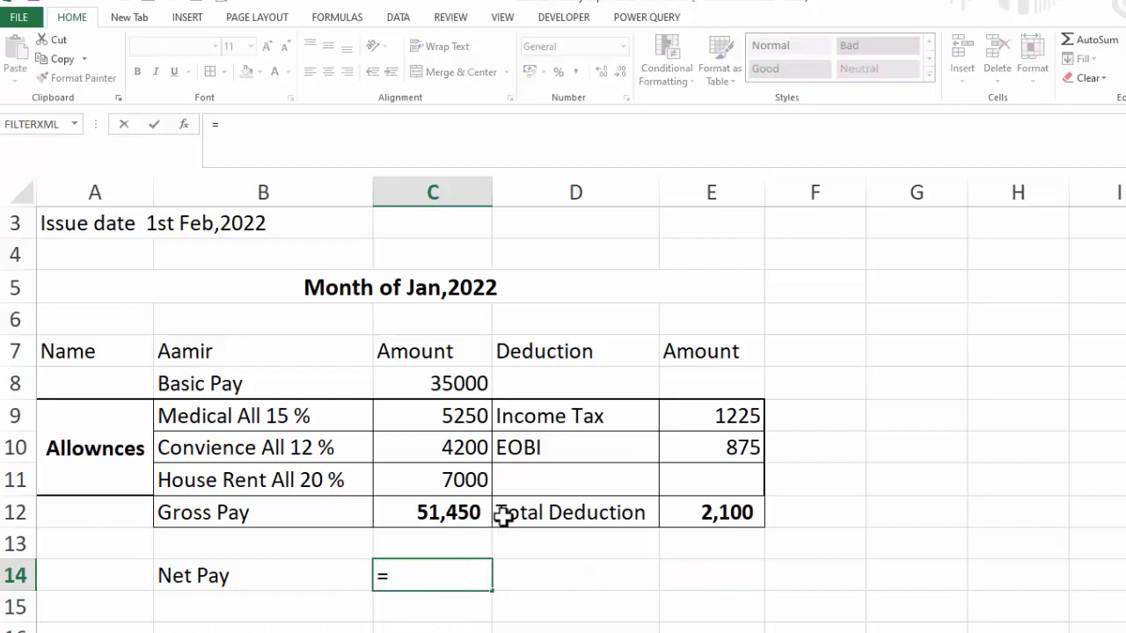
click(461, 508)
text(-)
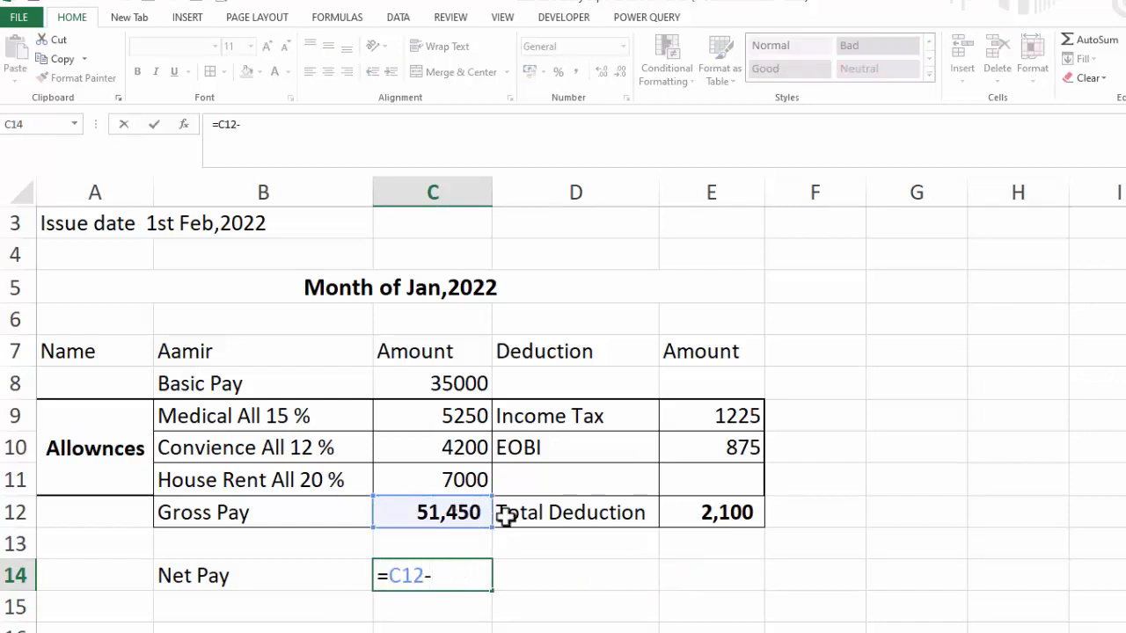
click(708, 513)
key(Return)
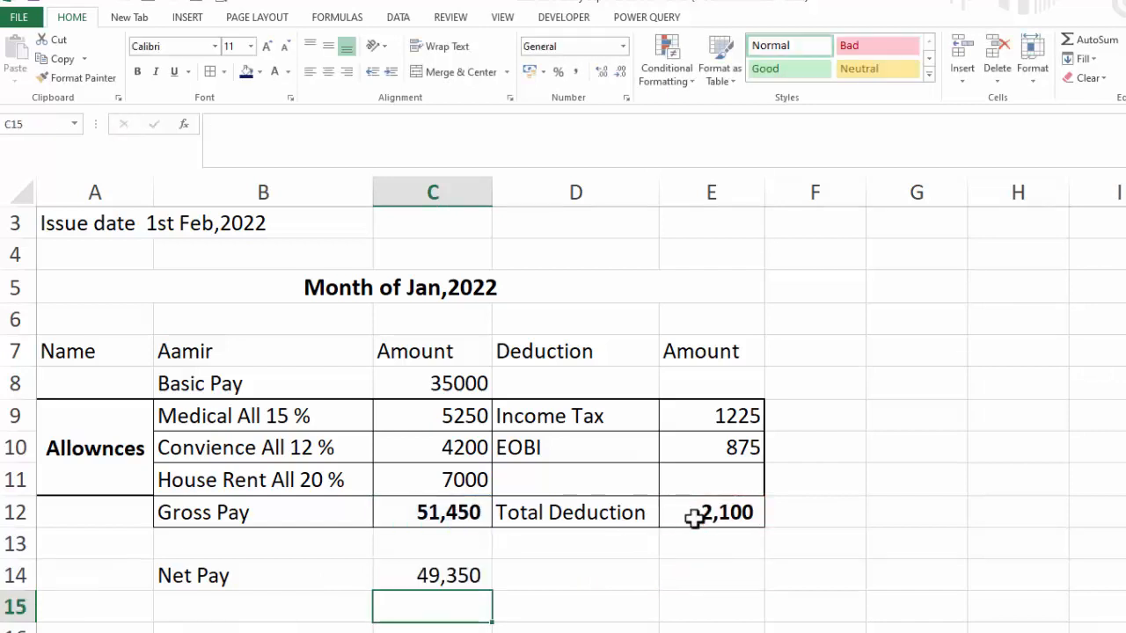
Shift the Net Pay label and its value one column right into C14:D14
click(222, 574)
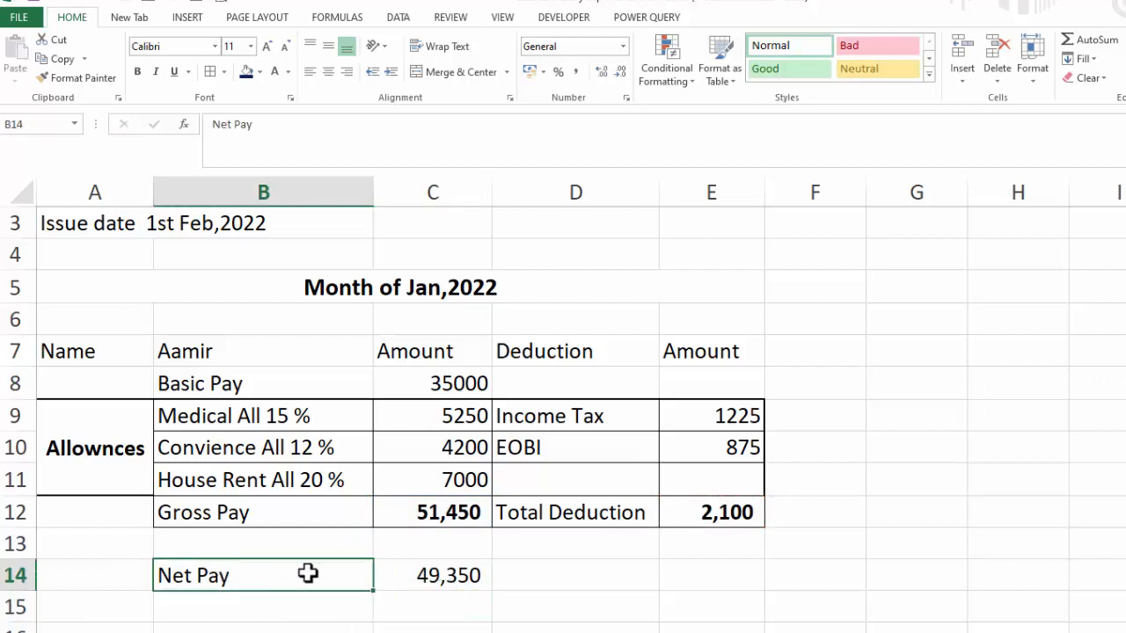
drag(370, 574, 407, 577)
key(ctrl+c)
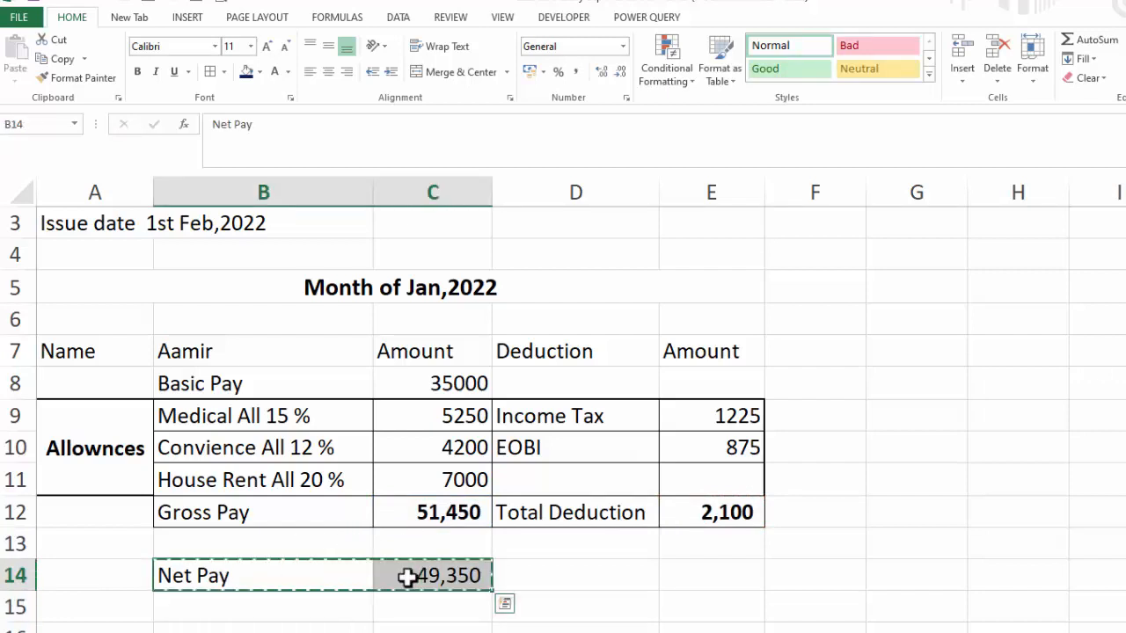
click(384, 577)
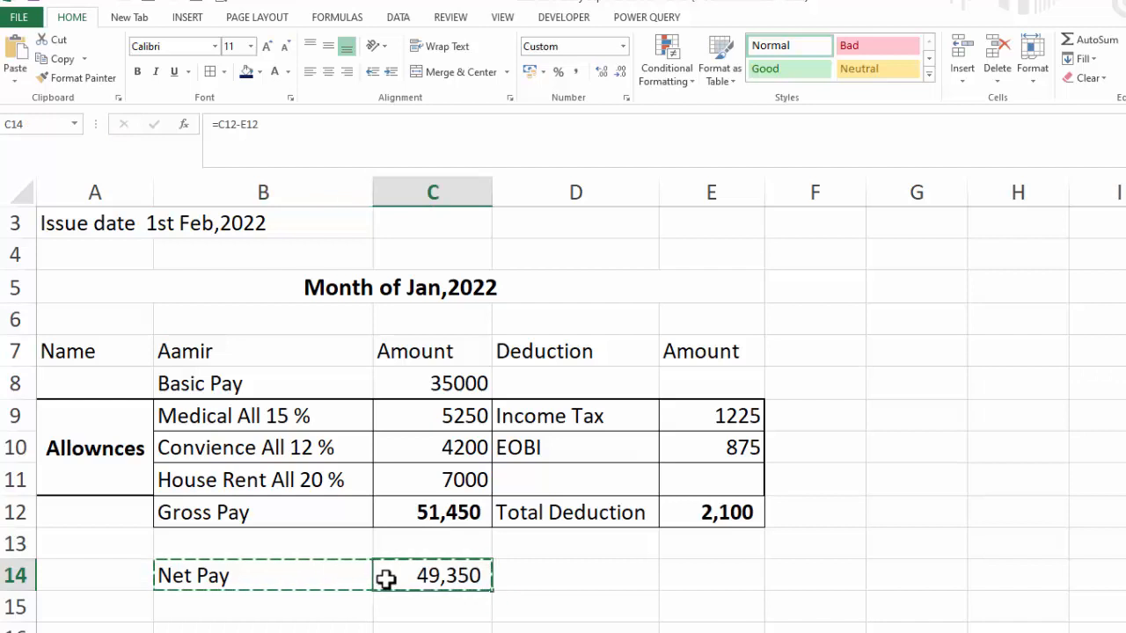
key(ctrl+v)
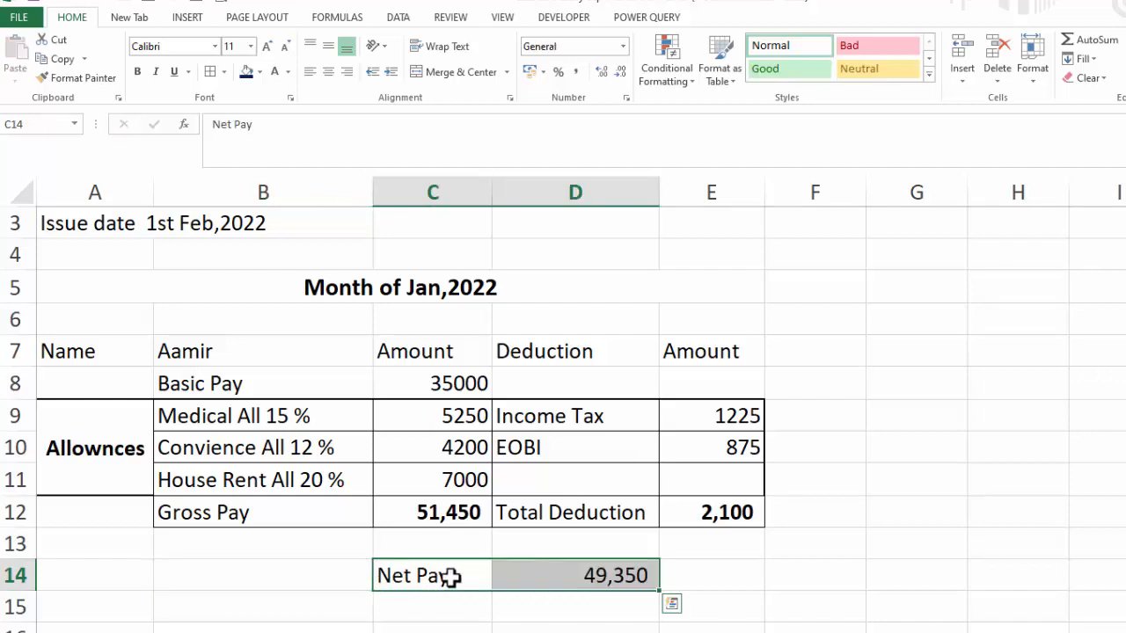
Move the net pay value from D14 into E14
click(512, 579)
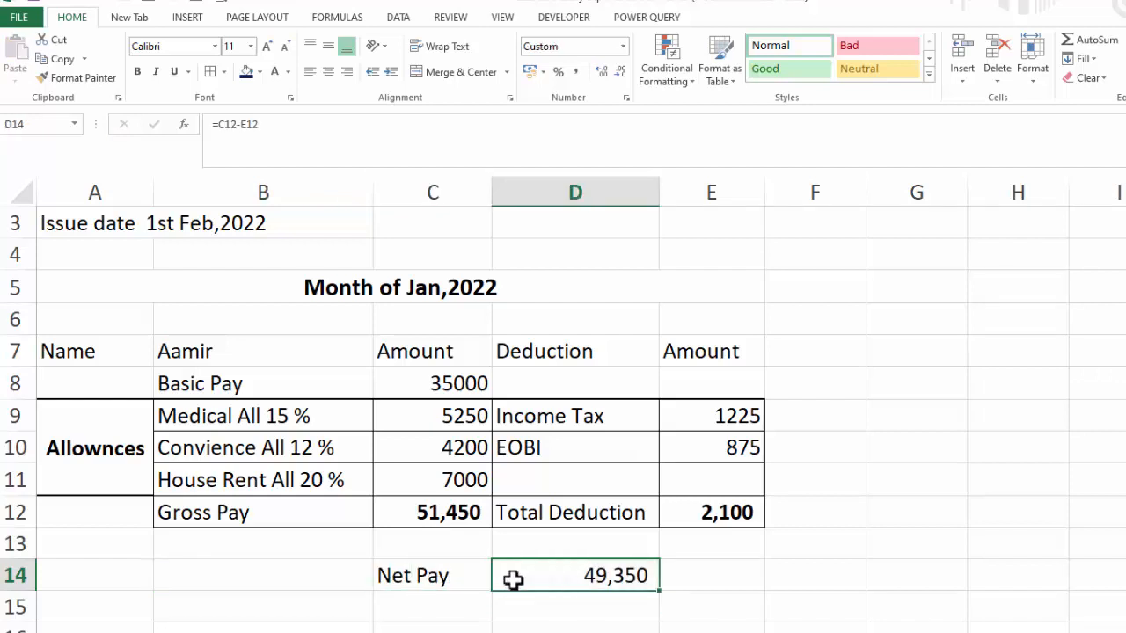
key(ctrl+c)
click(685, 576)
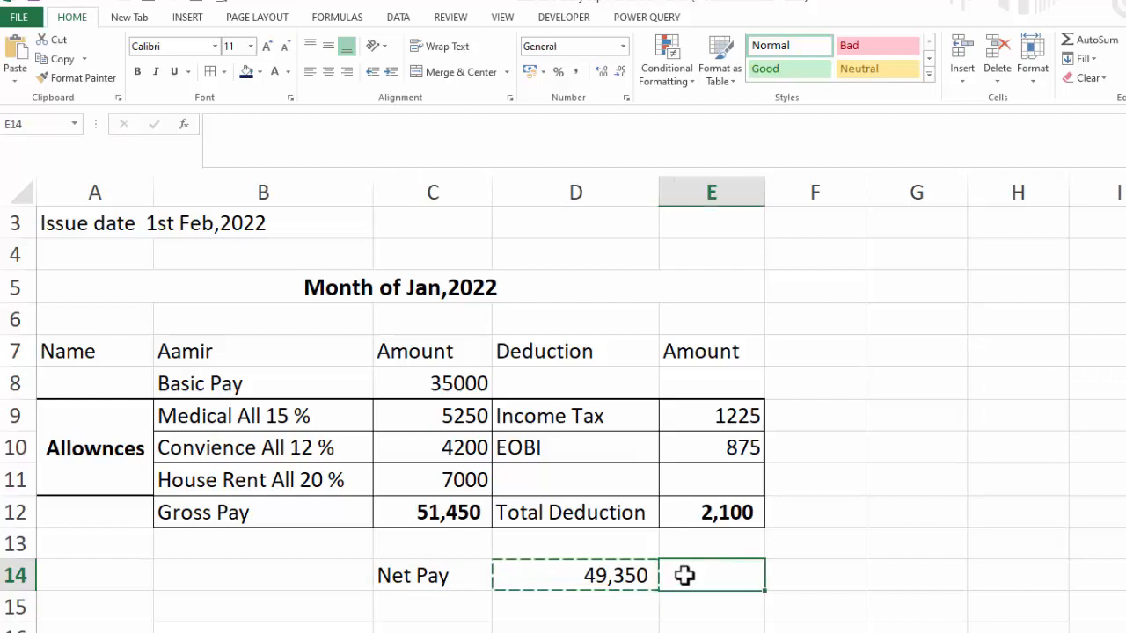
key(ctrl+v)
click(894, 613)
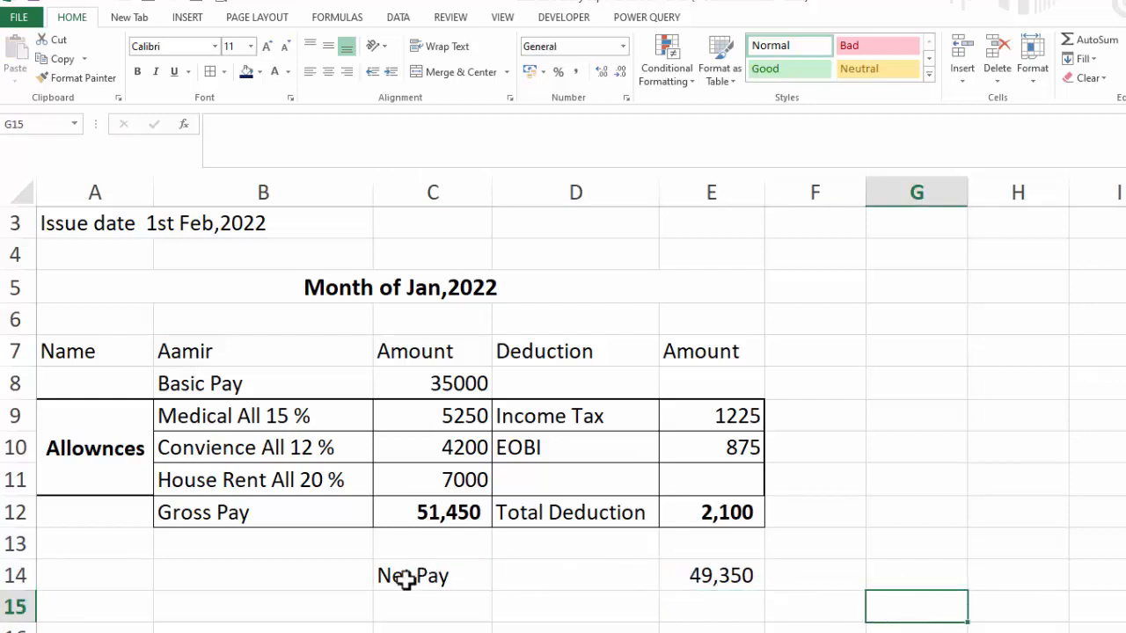
Apply an outside border around the Net Pay row C14:E14
drag(404, 578, 678, 578)
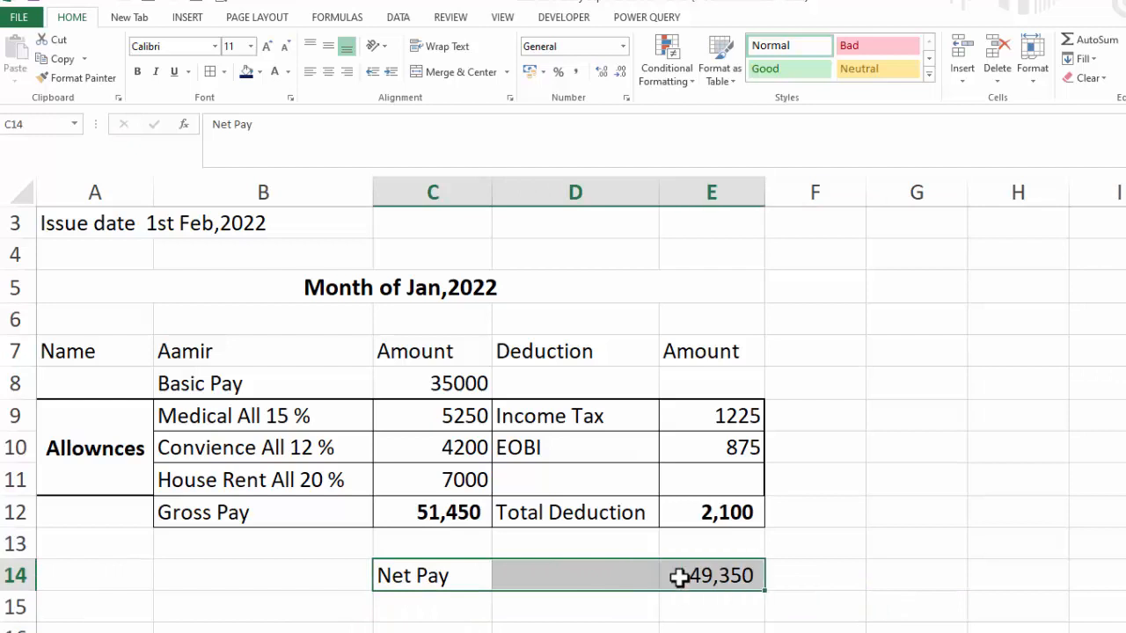
click(225, 71)
click(223, 255)
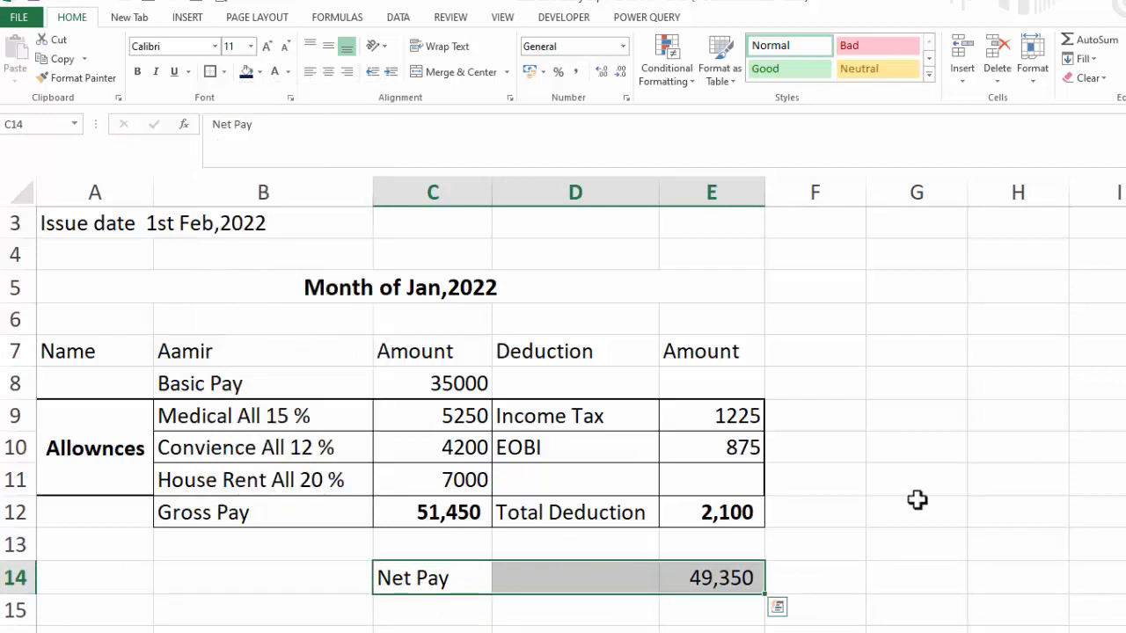
click(919, 501)
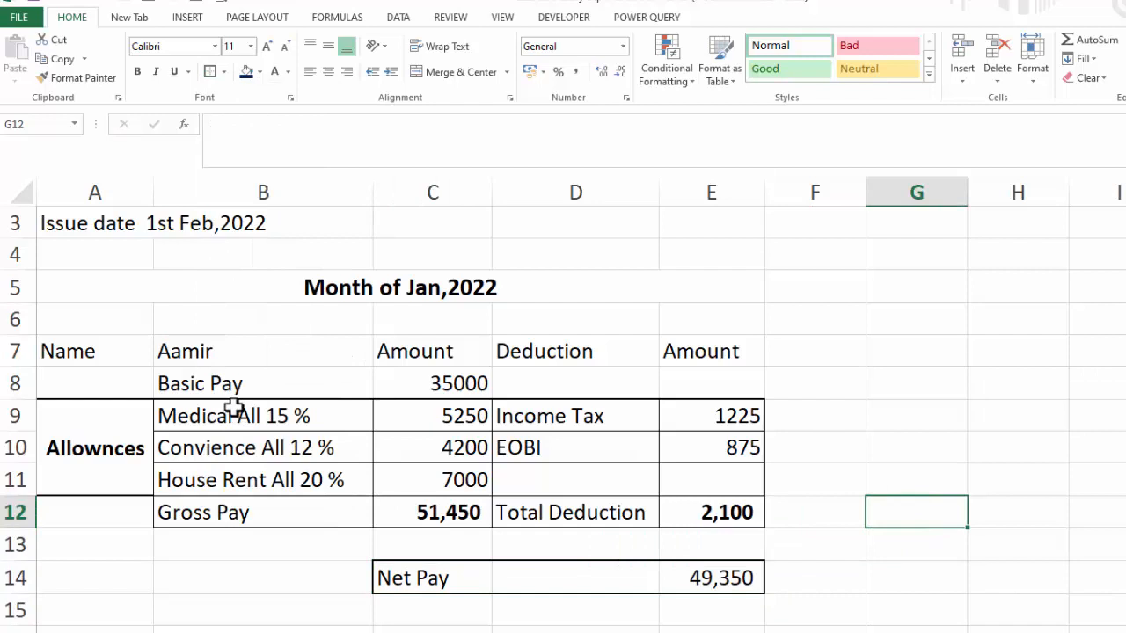
Apply right and thick box borders to the allowance labels B9:B11
drag(233, 408, 252, 472)
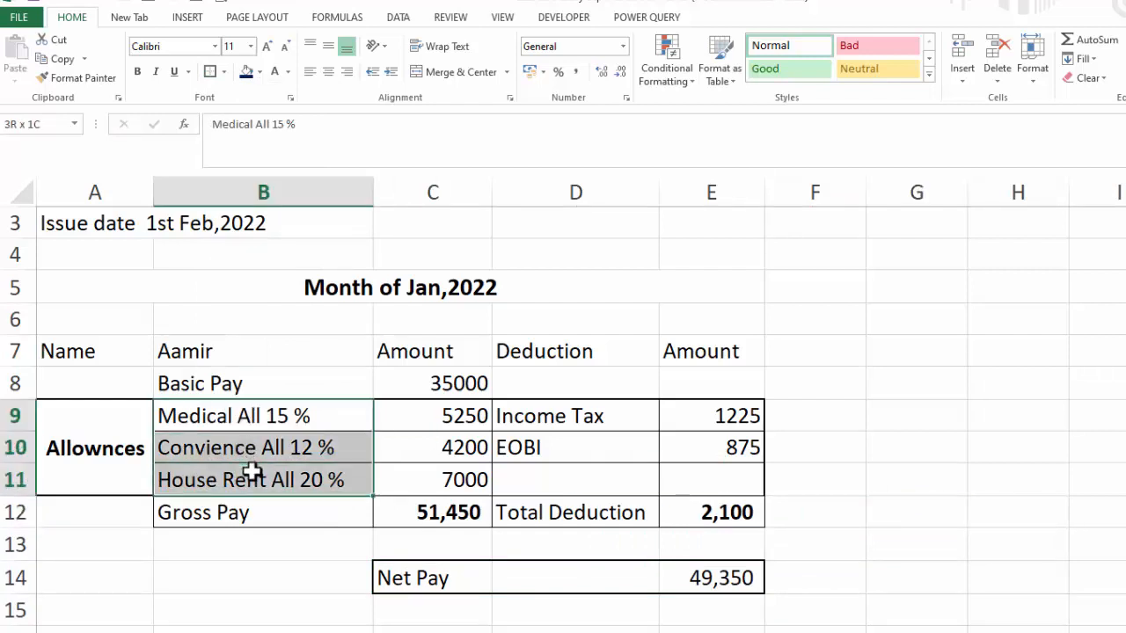
click(227, 74)
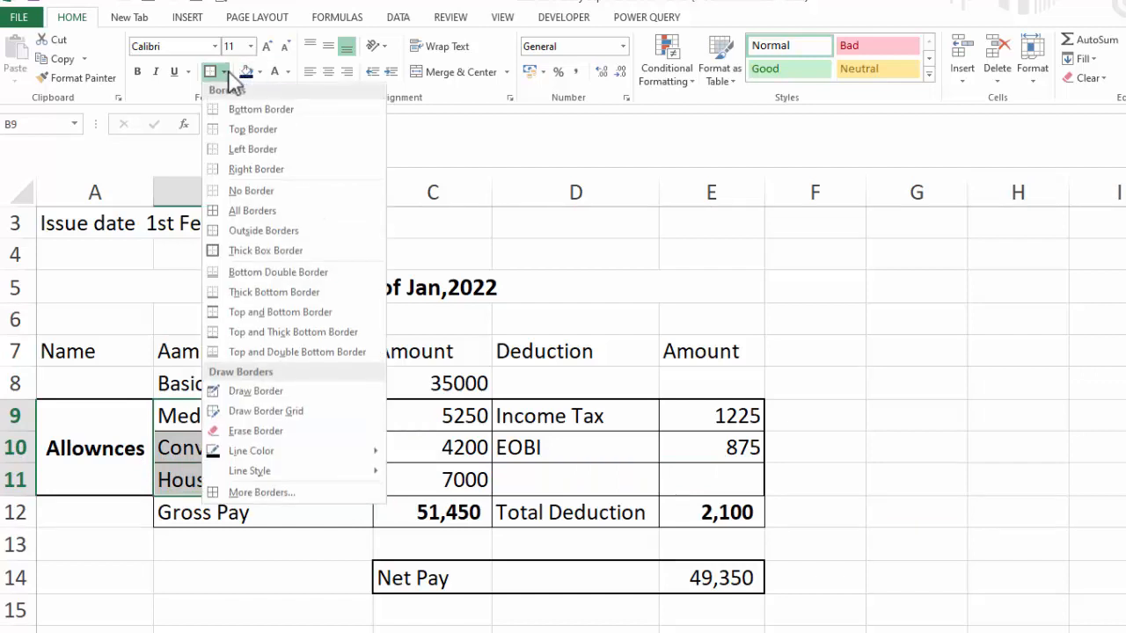
click(236, 171)
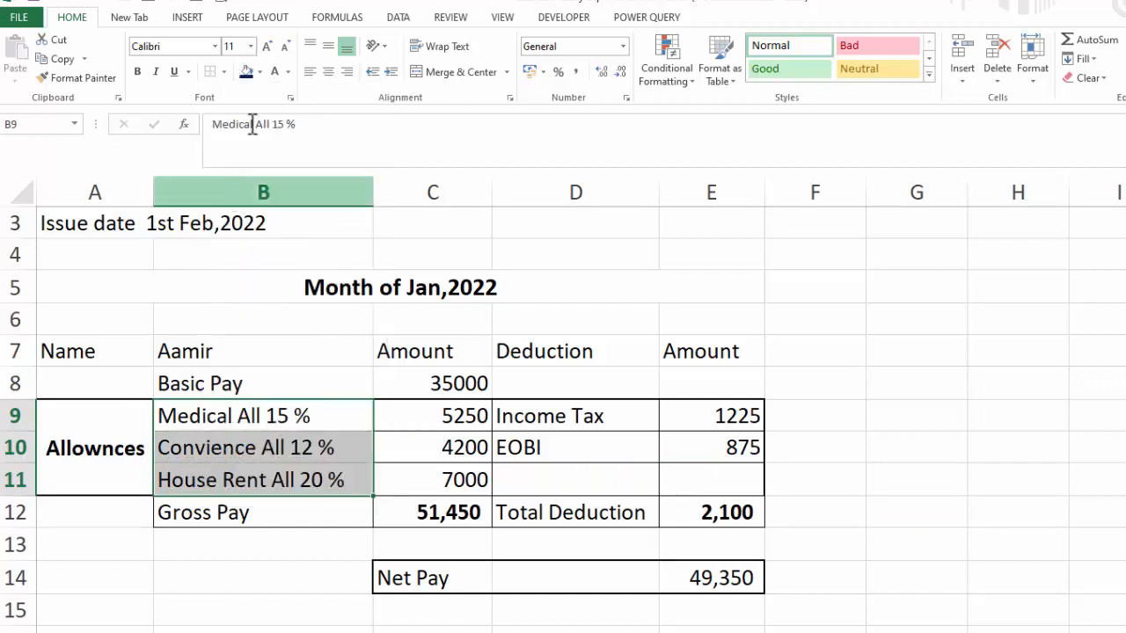
click(224, 72)
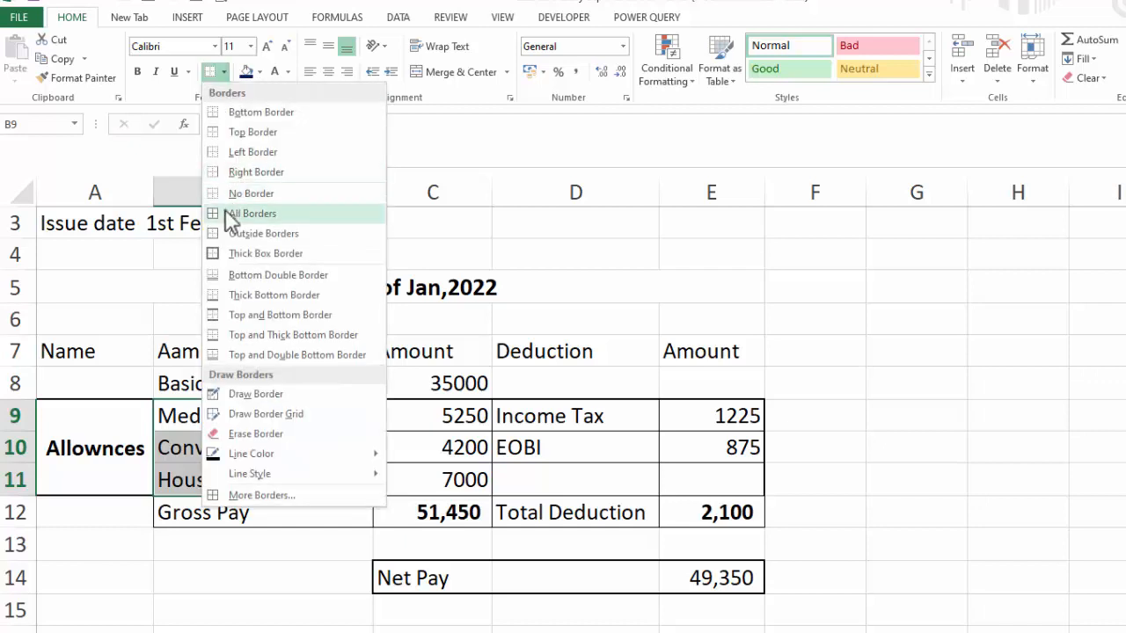
click(240, 257)
click(1047, 506)
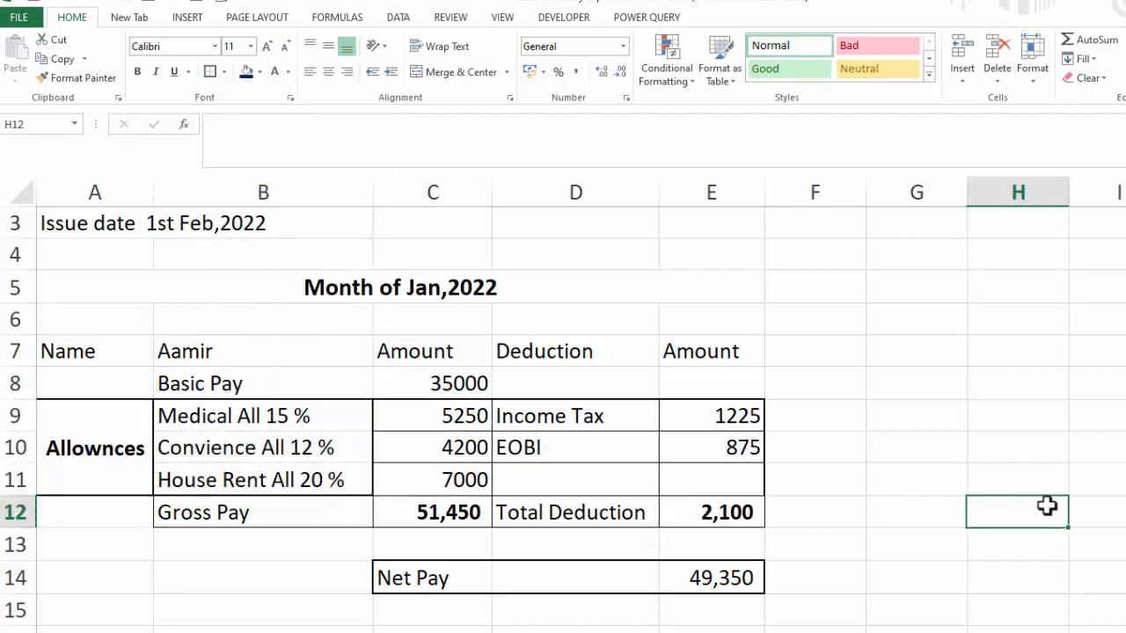
Undo the last three border changes
key(ctrl+z)
key(ctrl+z)
key(ctrl+z)
click(1035, 492)
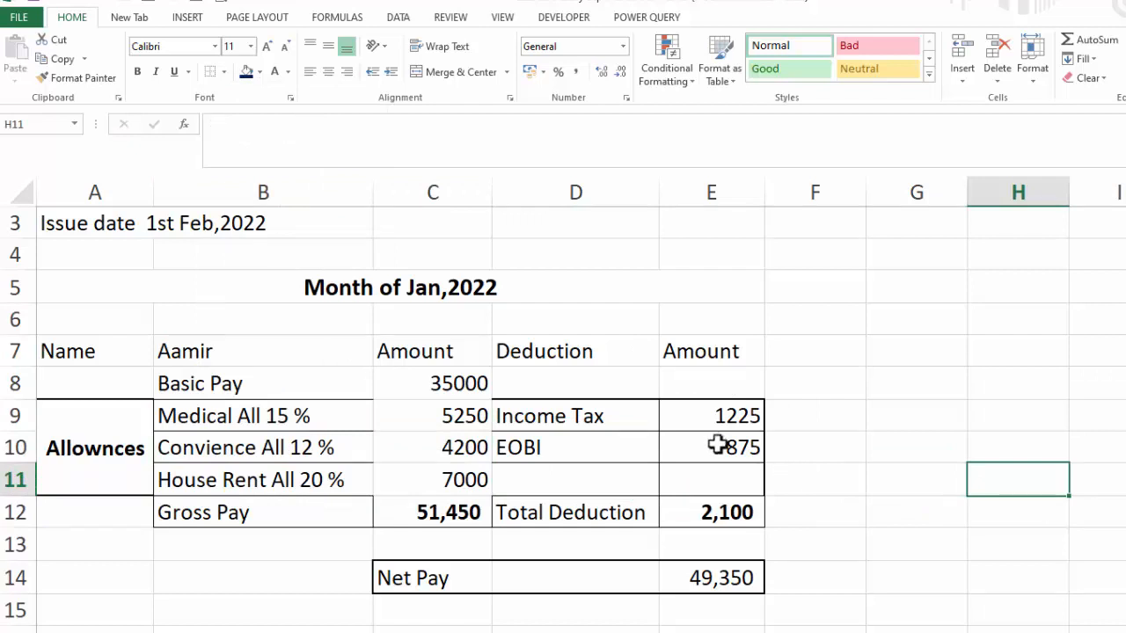
Apply a thick box border to the allowance amounts C9:C11
drag(482, 422, 442, 475)
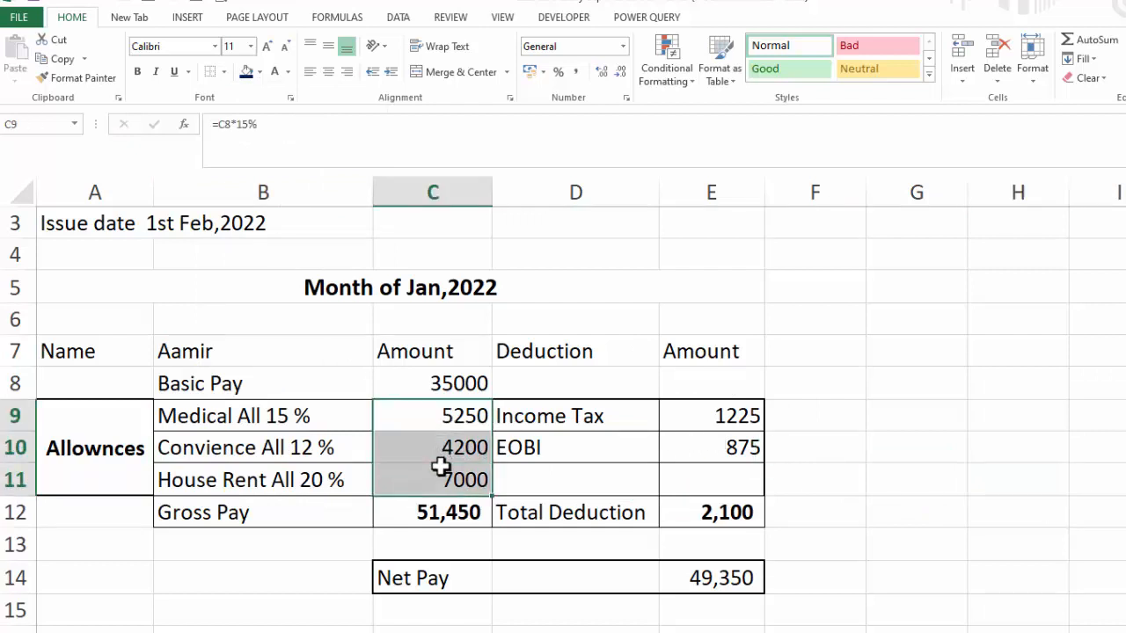
click(226, 74)
click(230, 253)
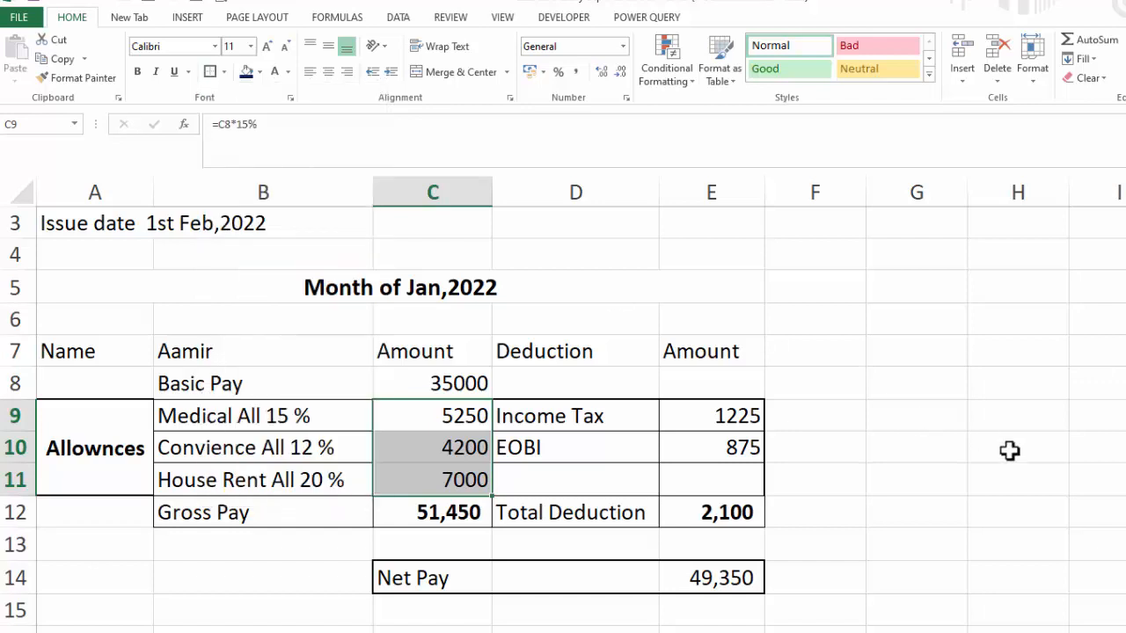
click(1009, 450)
Replace the borders of the deduction amounts E9:E11 with all borders
drag(695, 419, 694, 467)
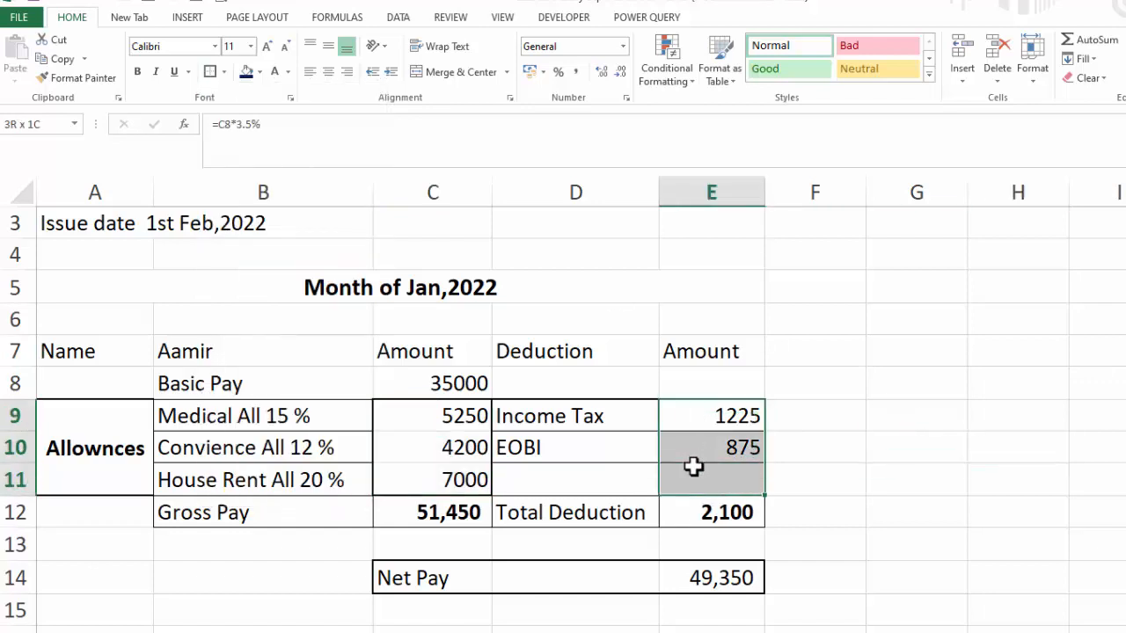
click(225, 73)
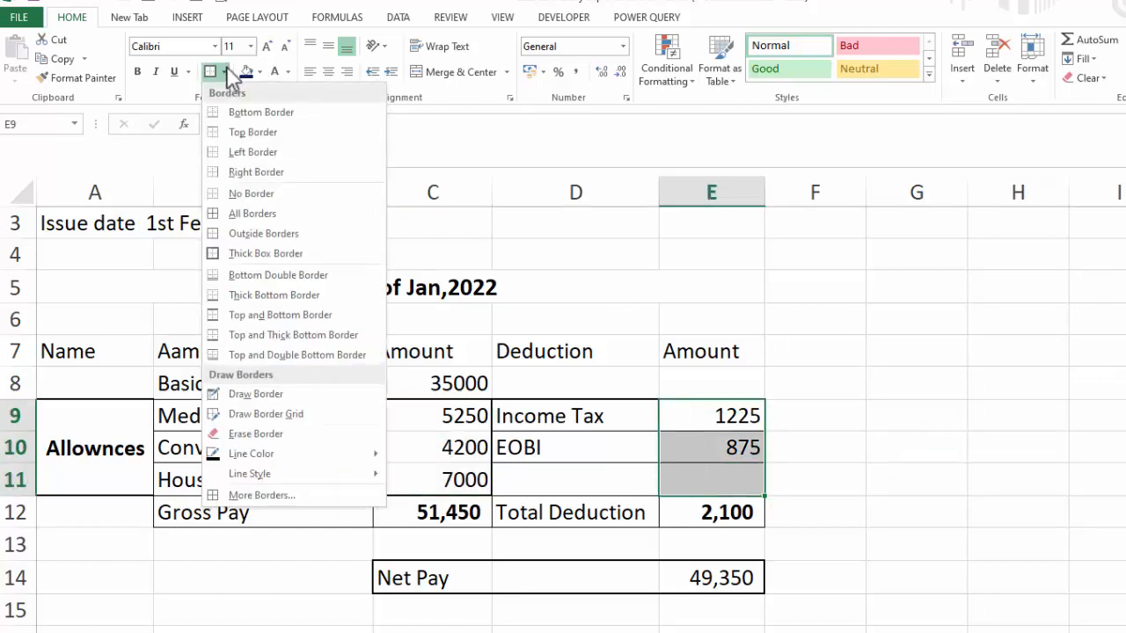
click(239, 194)
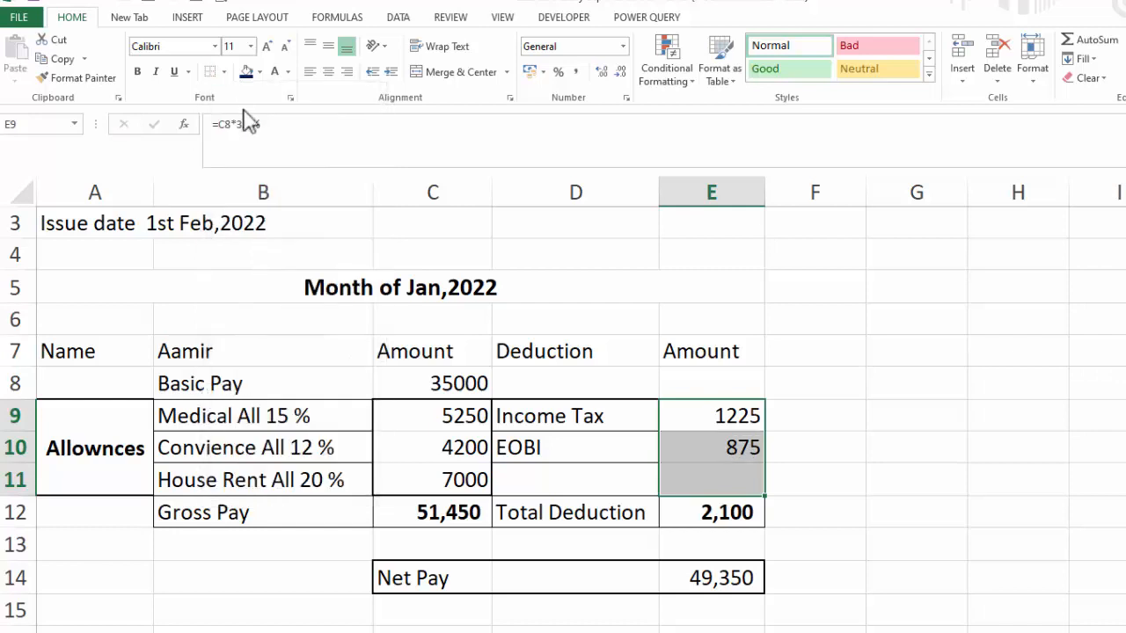
click(225, 73)
click(237, 214)
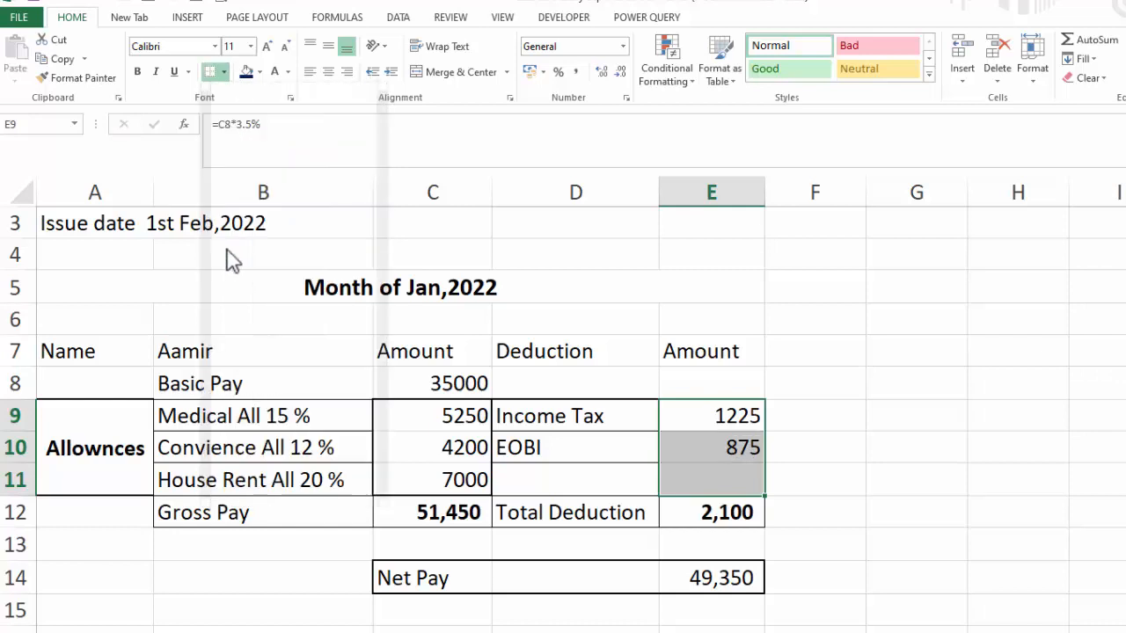
Apply all borders to the Gross Pay and Total Deduction row B12:E12
drag(220, 512, 666, 523)
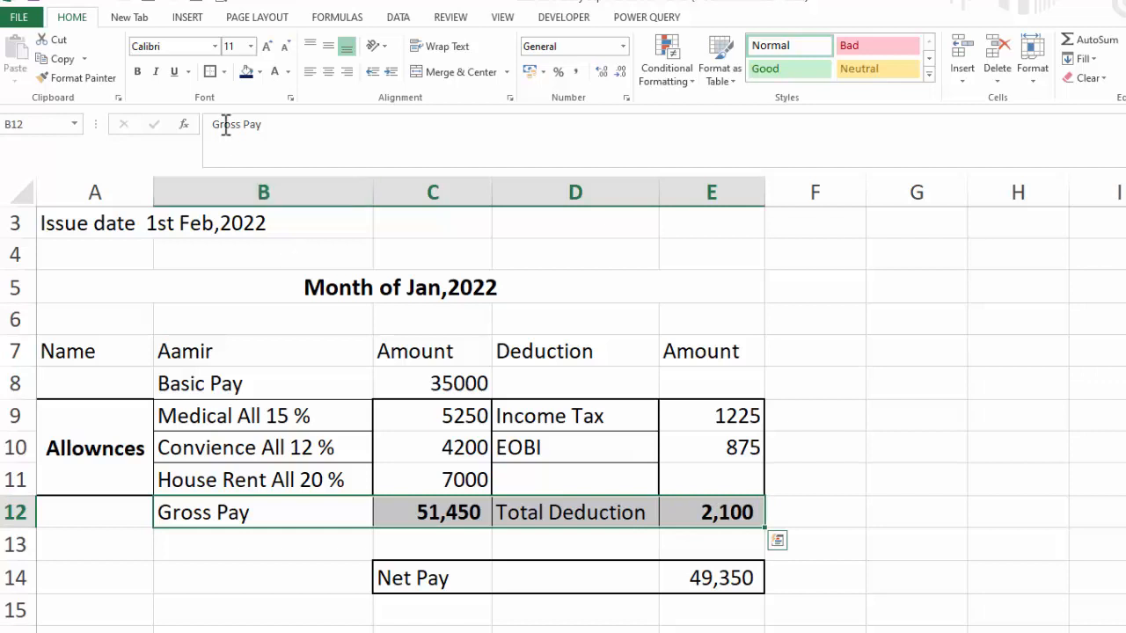
click(212, 73)
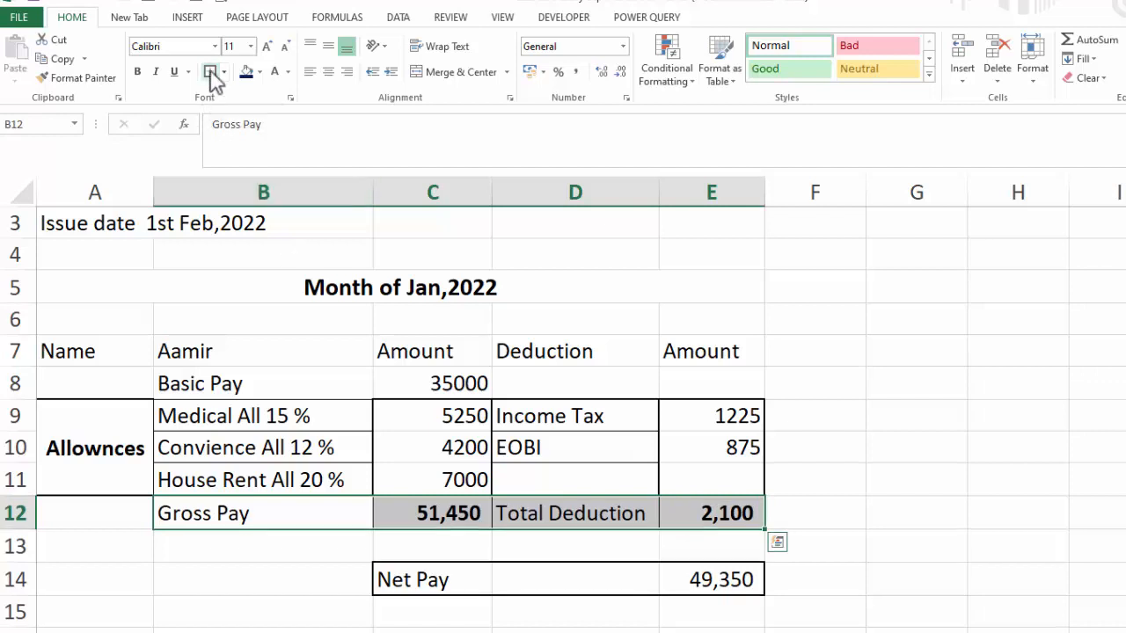
click(916, 422)
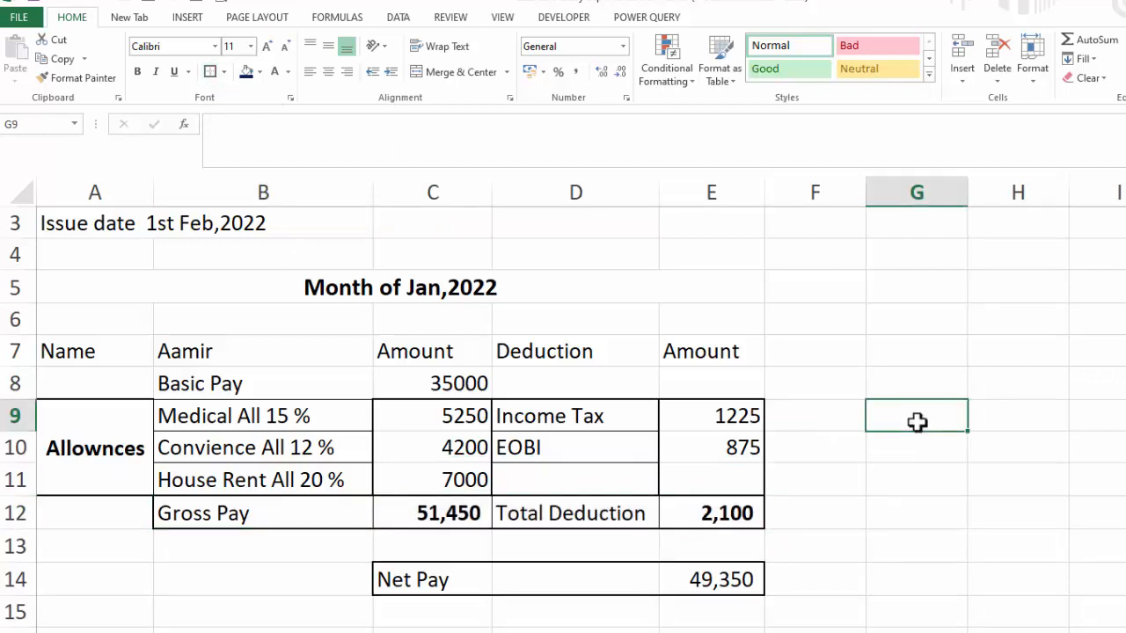
Apply comma style with no decimal places to the deduction amounts E9:E12
drag(710, 414, 682, 499)
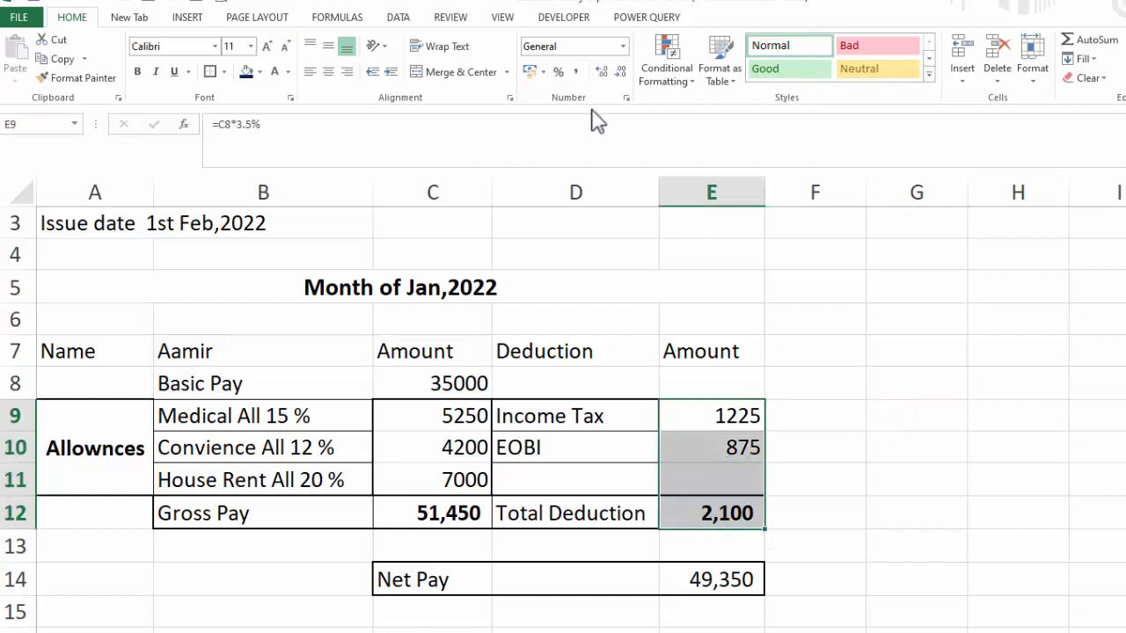
click(576, 73)
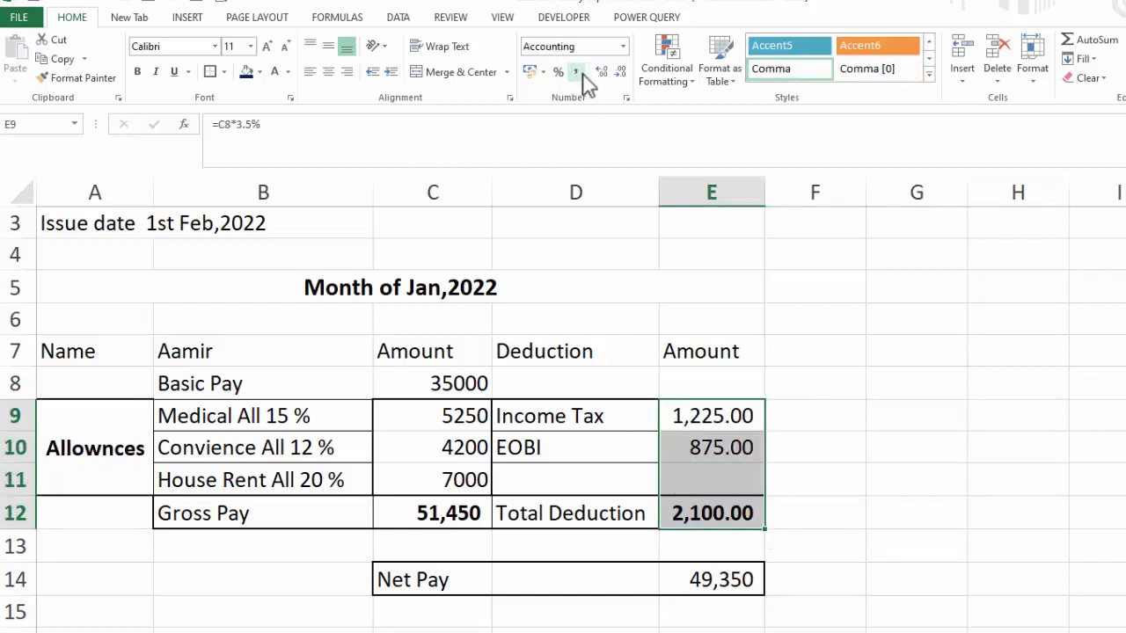
click(620, 70)
click(620, 71)
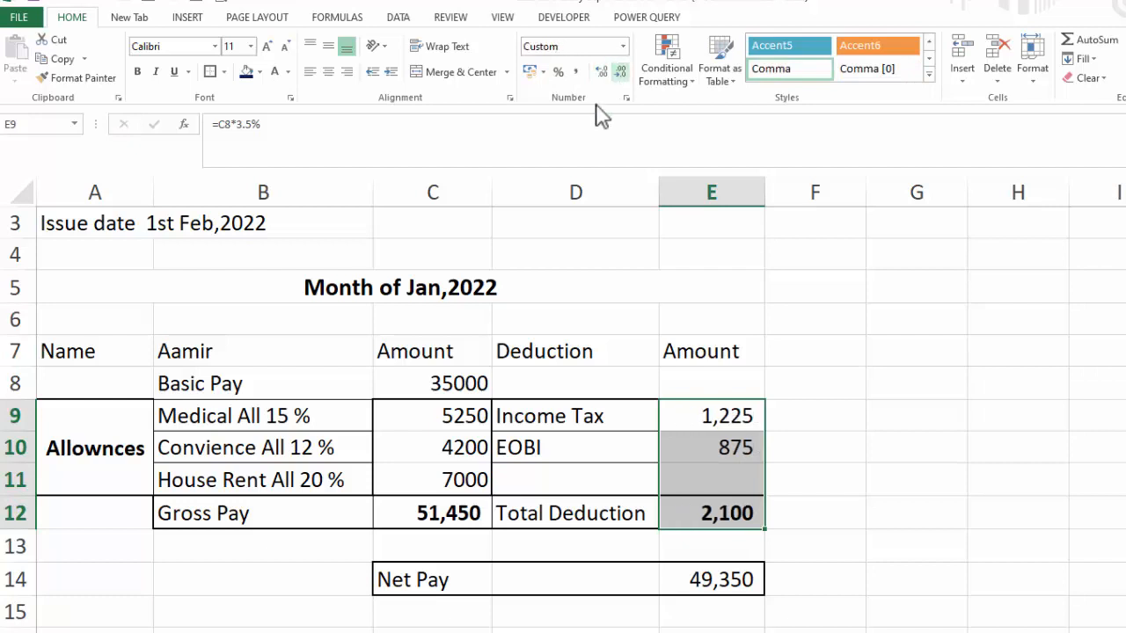
Apply comma style with no decimal places to the allowance amounts C9:C12
drag(459, 414, 452, 513)
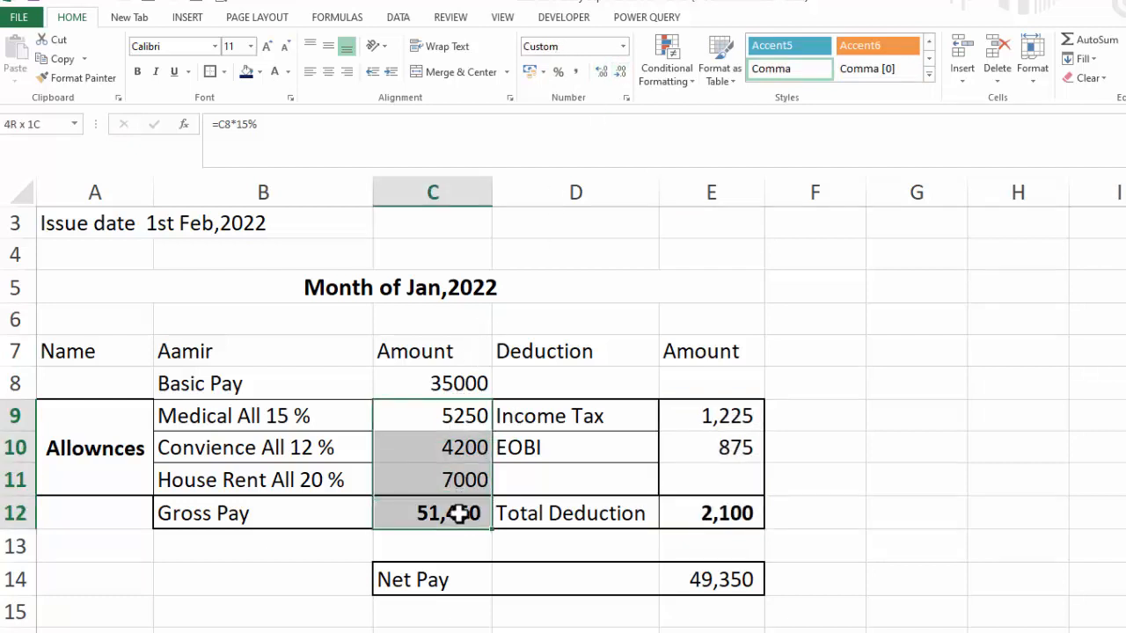
click(575, 72)
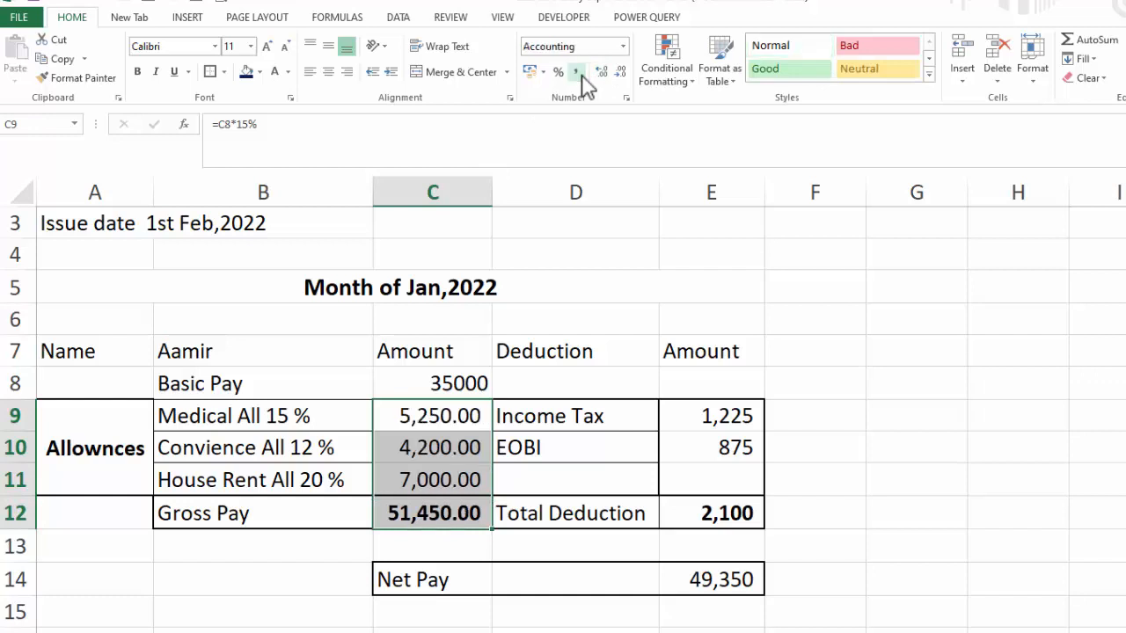
click(618, 72)
click(618, 72)
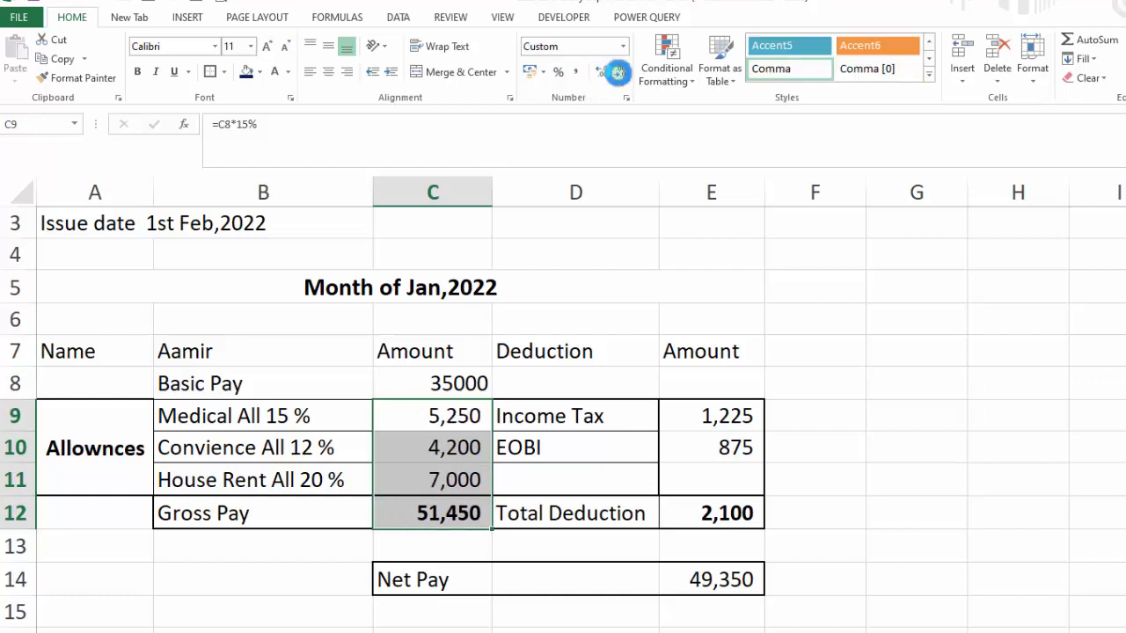
click(1018, 448)
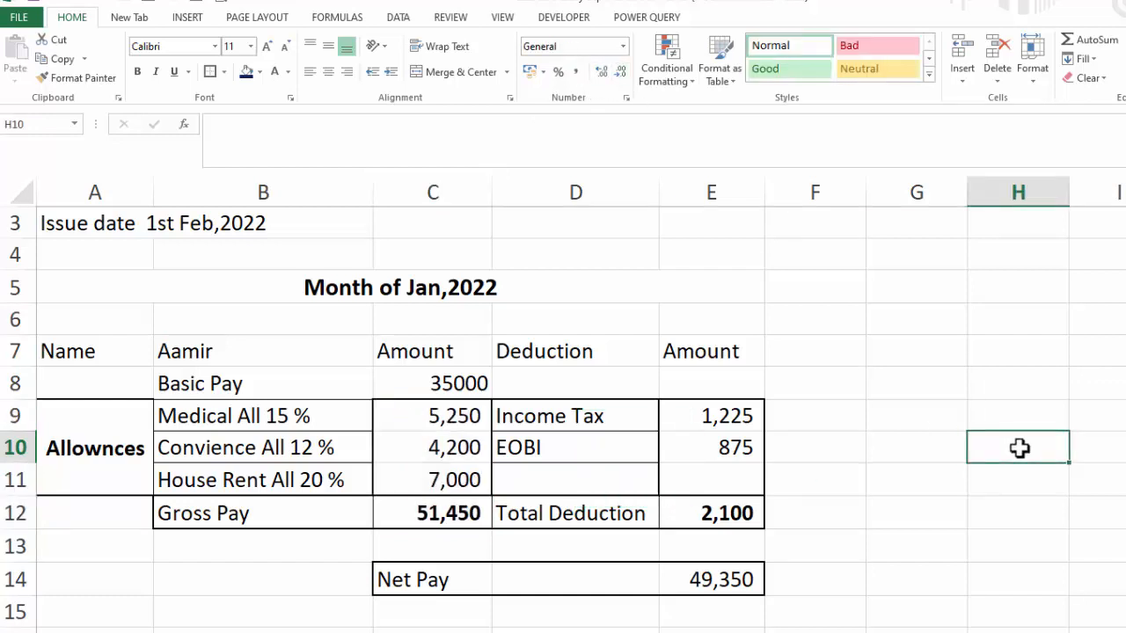
Apply all borders to the allowance and deduction rows B9:E11
drag(260, 416, 684, 481)
click(209, 71)
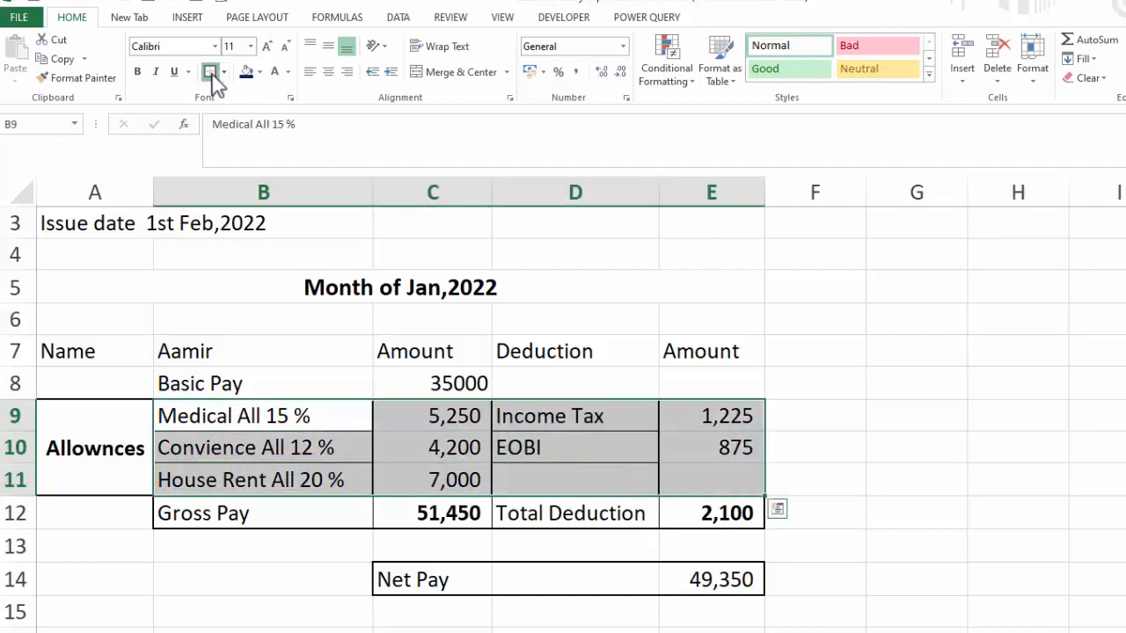
click(931, 453)
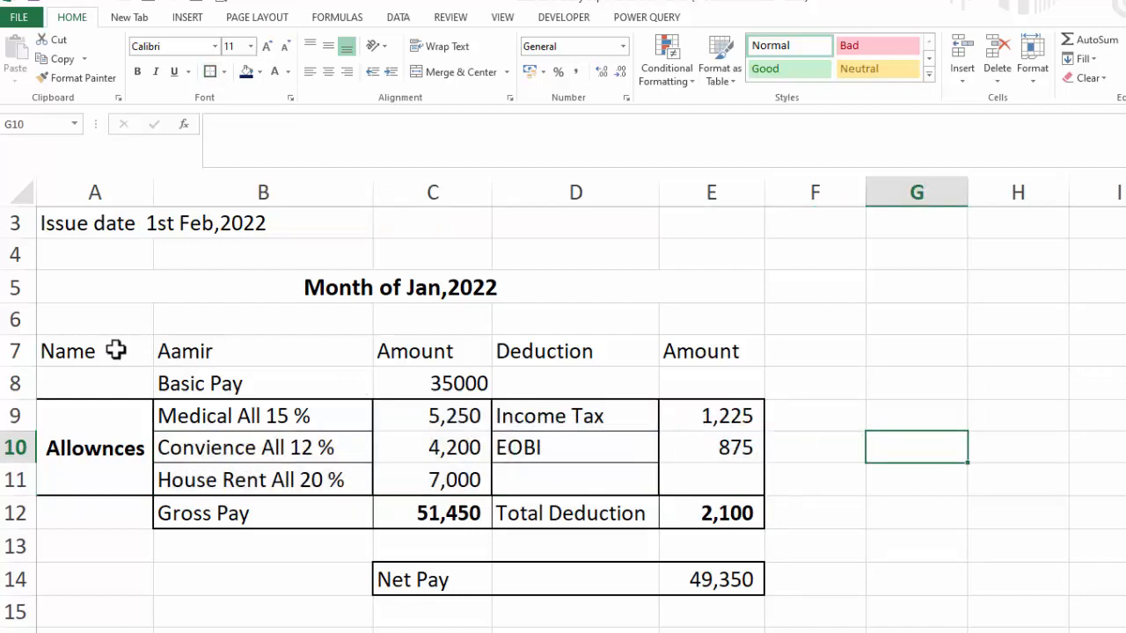
Apply all borders to the header row A7:E7
drag(115, 350, 662, 352)
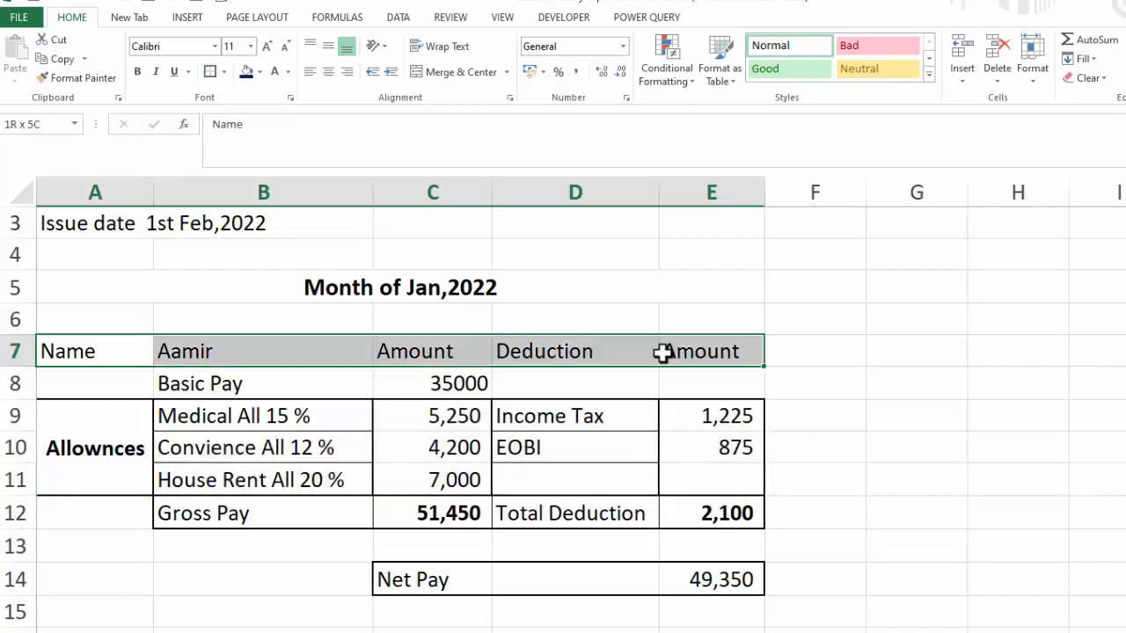
click(209, 71)
click(973, 390)
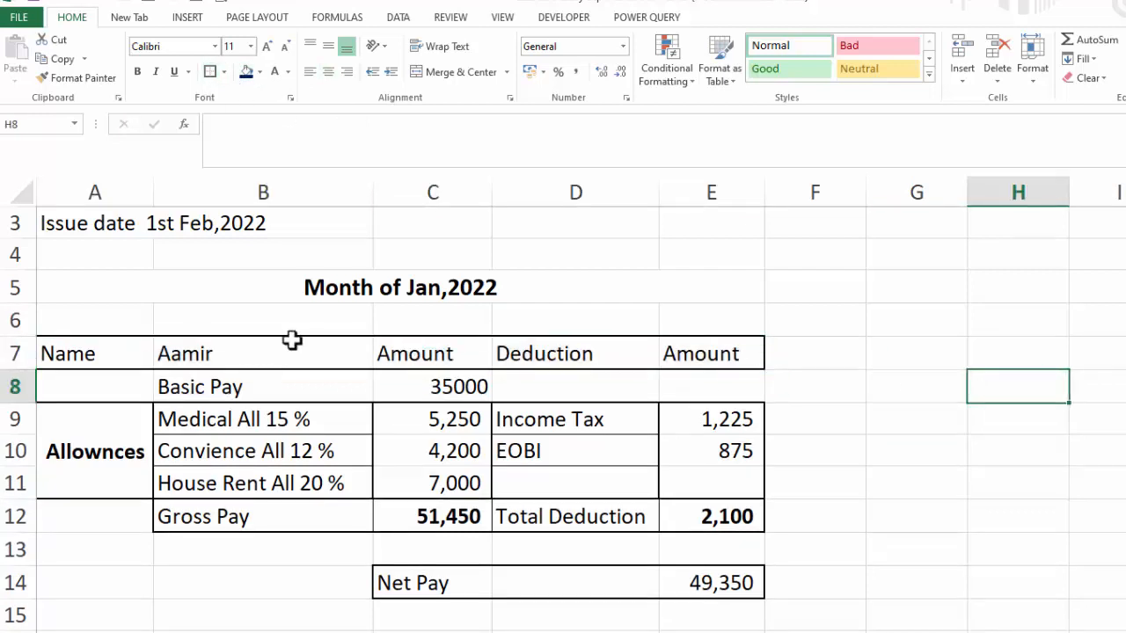
Apply outside borders to the header row A7:E7
drag(130, 353, 714, 354)
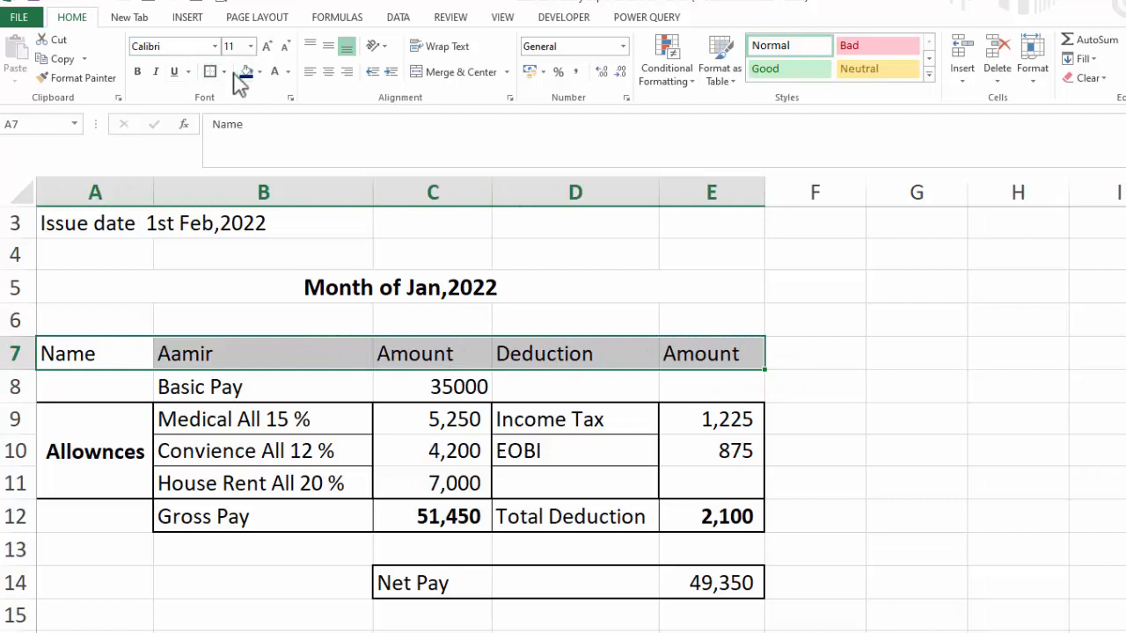
click(225, 72)
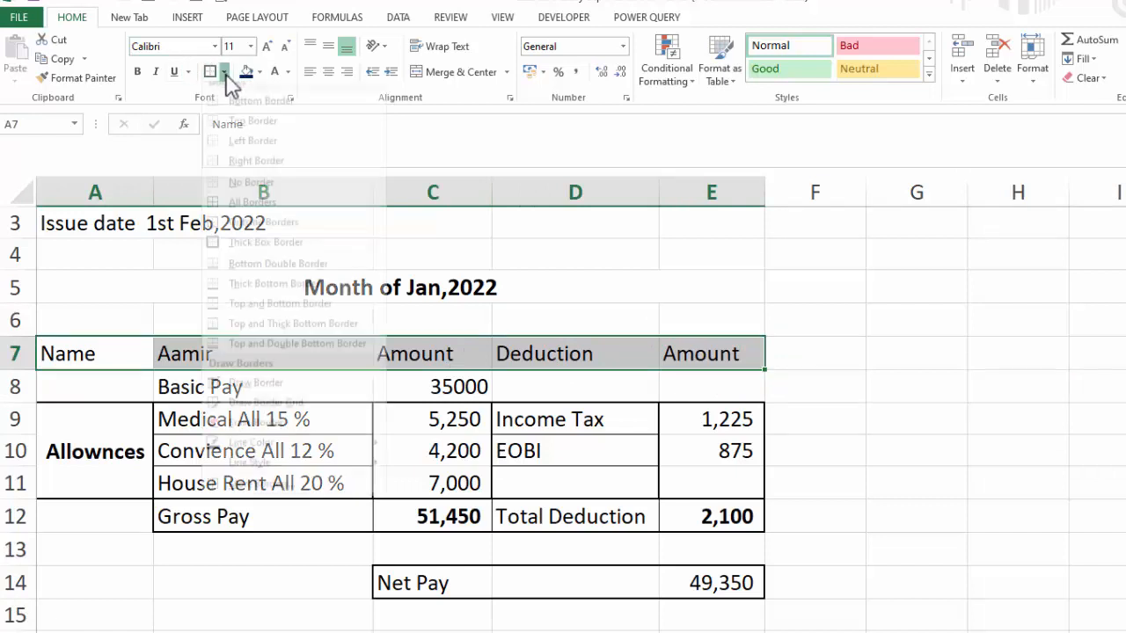
click(250, 218)
click(968, 442)
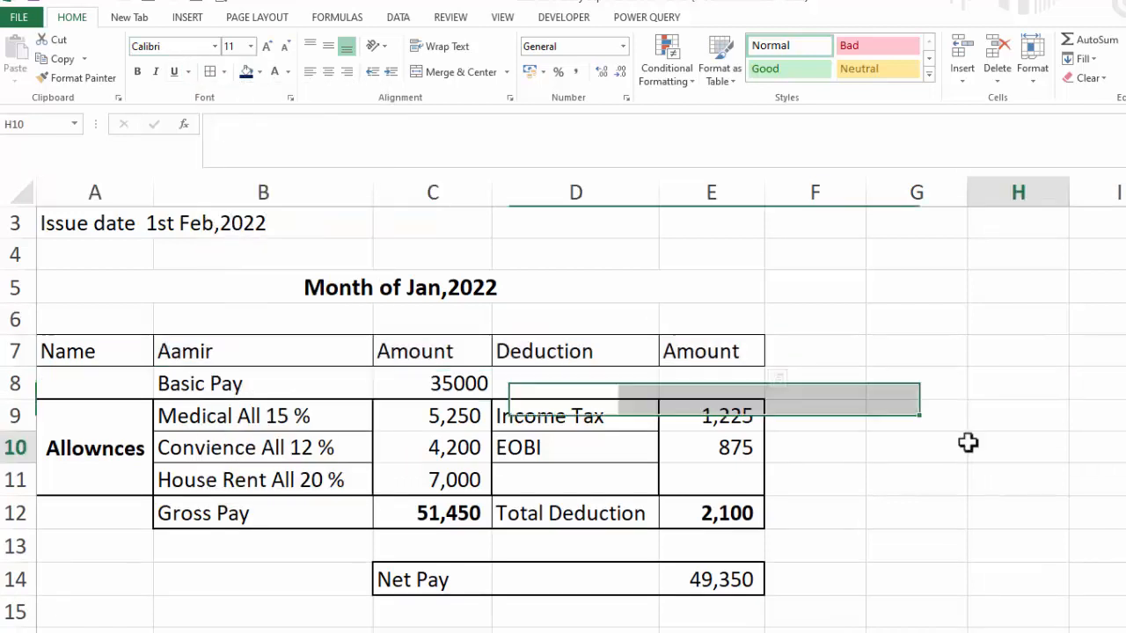
Fill the employee name cell B7 with dark blue and set its font color to white
click(263, 347)
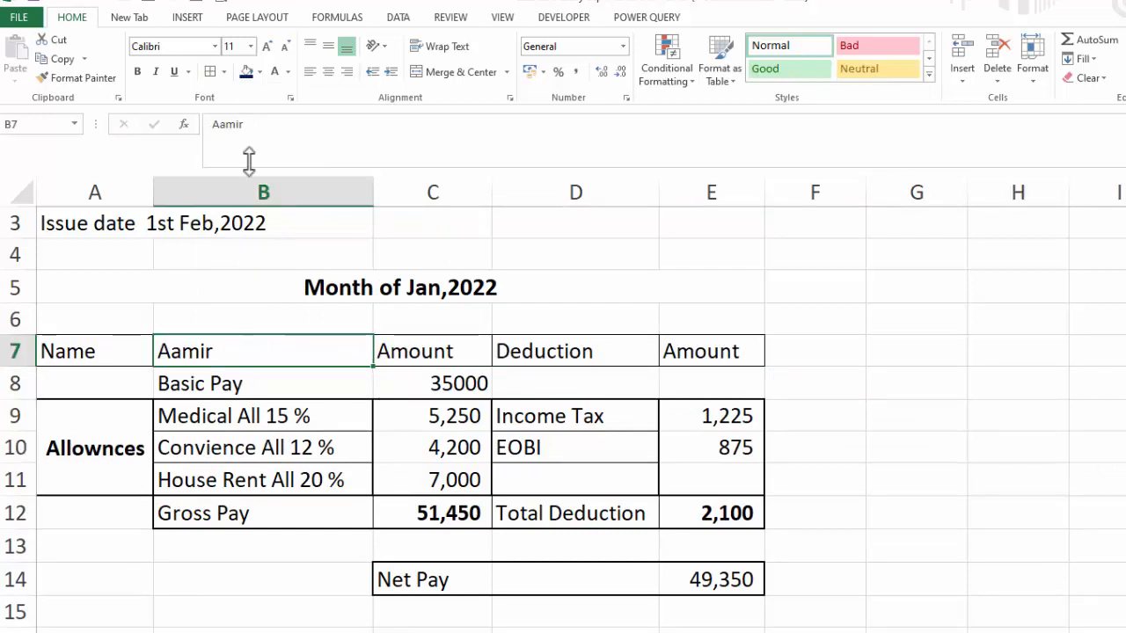
click(247, 74)
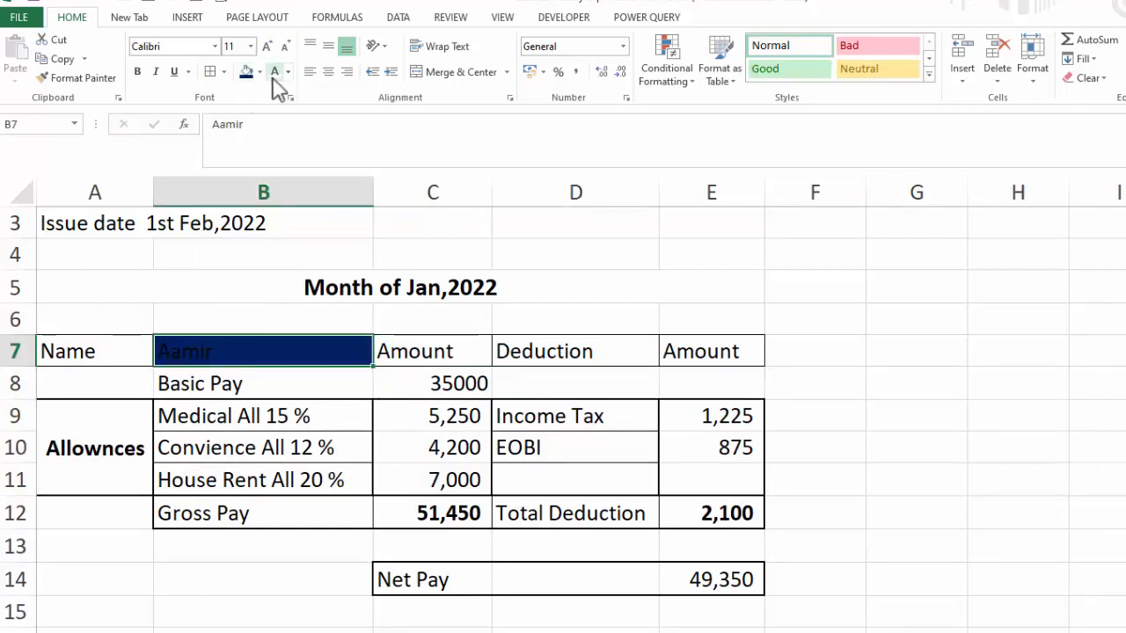
click(274, 74)
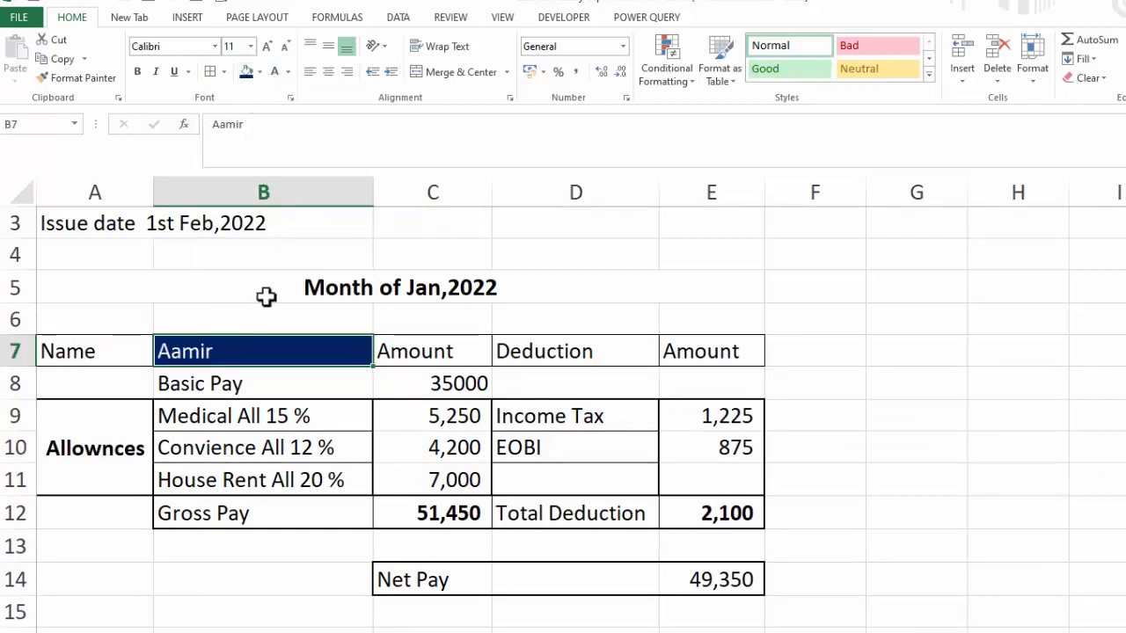
Fill the Name and Deduction header cells A7 and D7 with light gray
click(120, 349)
click(260, 72)
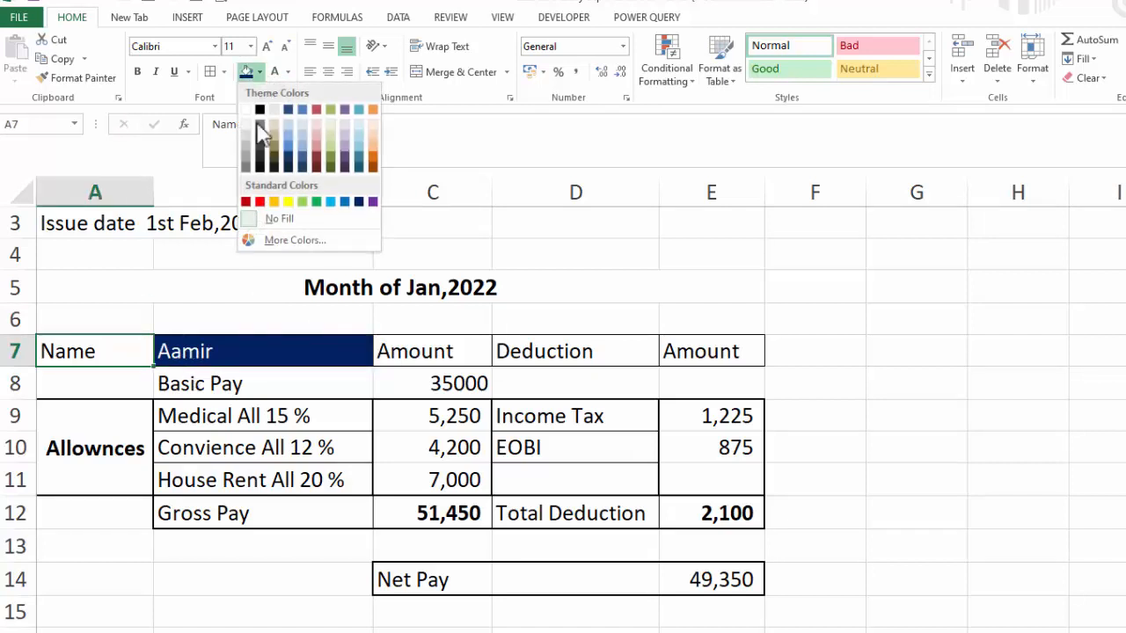
click(248, 132)
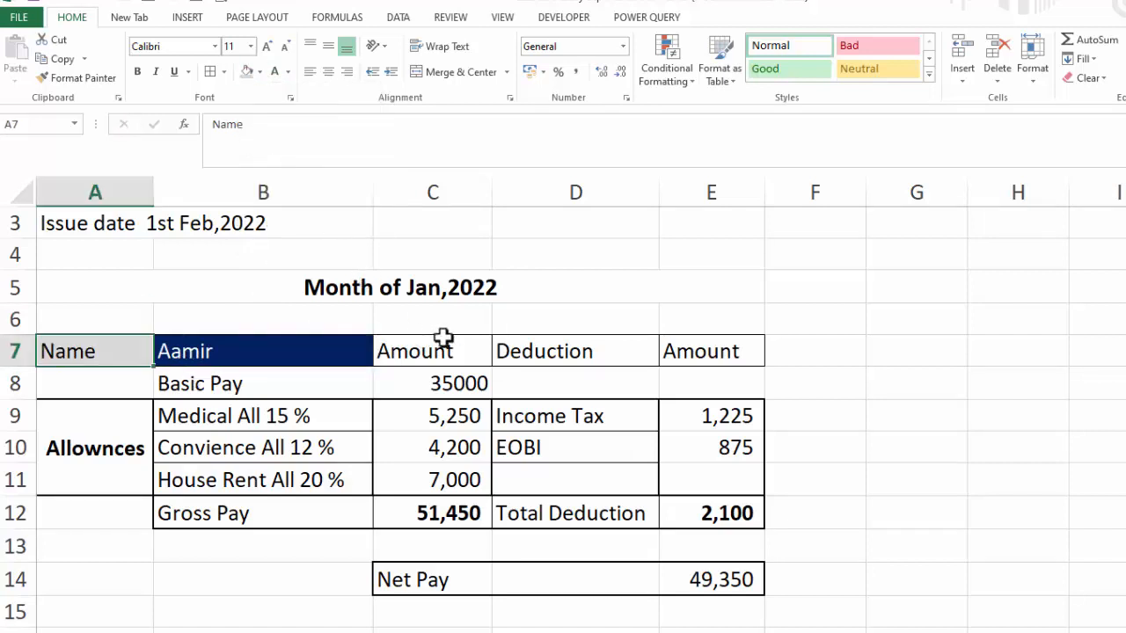
click(524, 341)
click(247, 74)
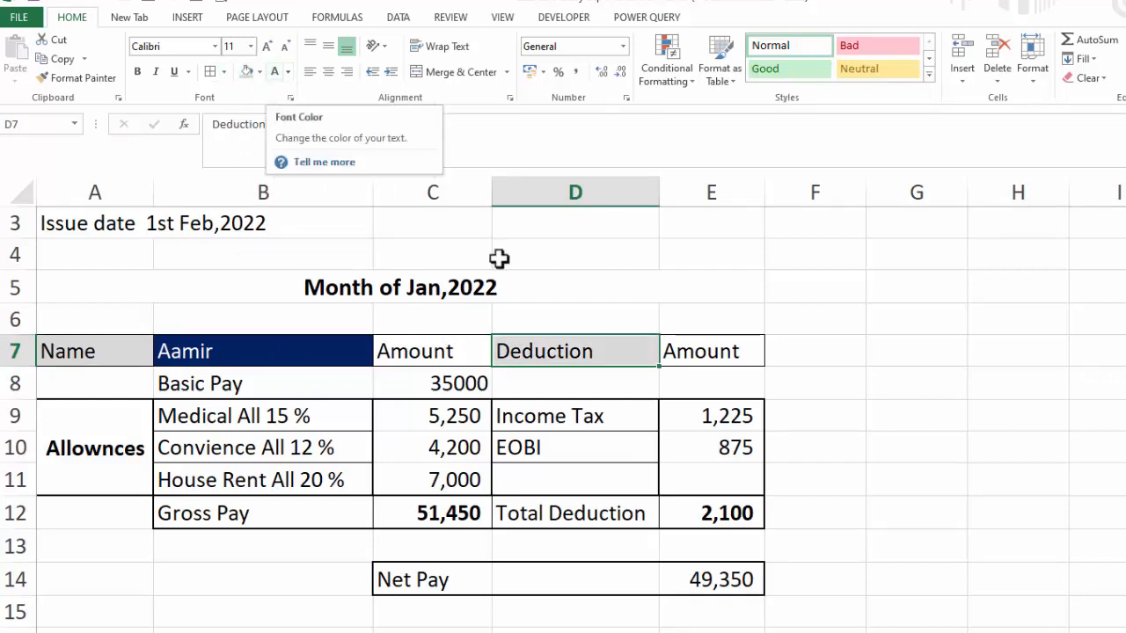
Fill the Amount header cell E7 with dark blue and set its font color to white
click(684, 346)
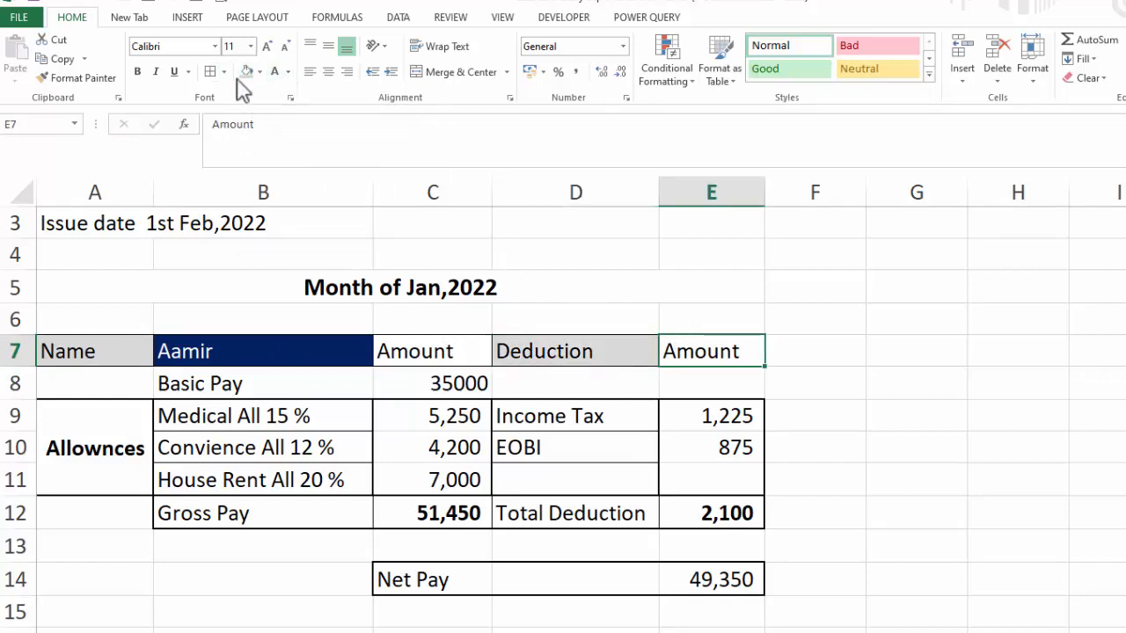
click(259, 72)
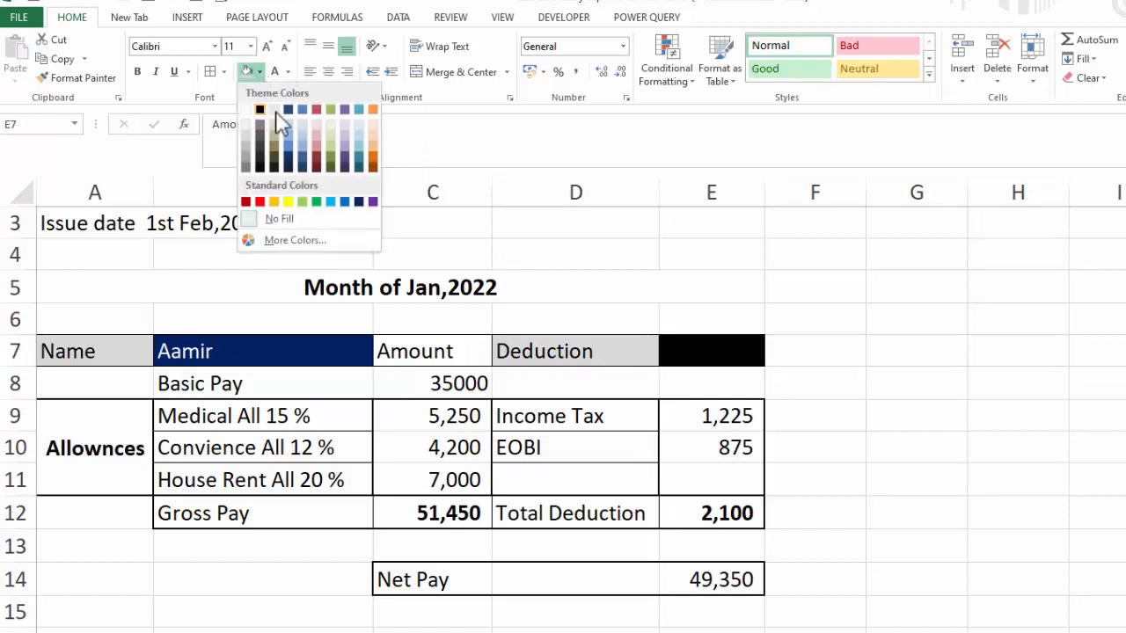
click(359, 202)
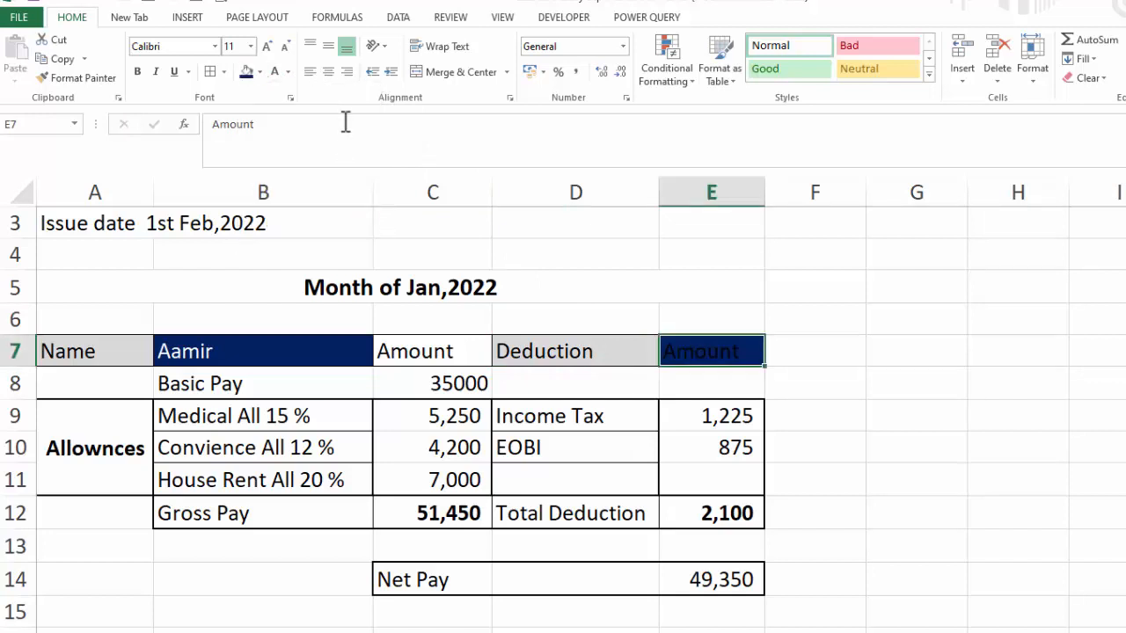
click(275, 72)
click(924, 427)
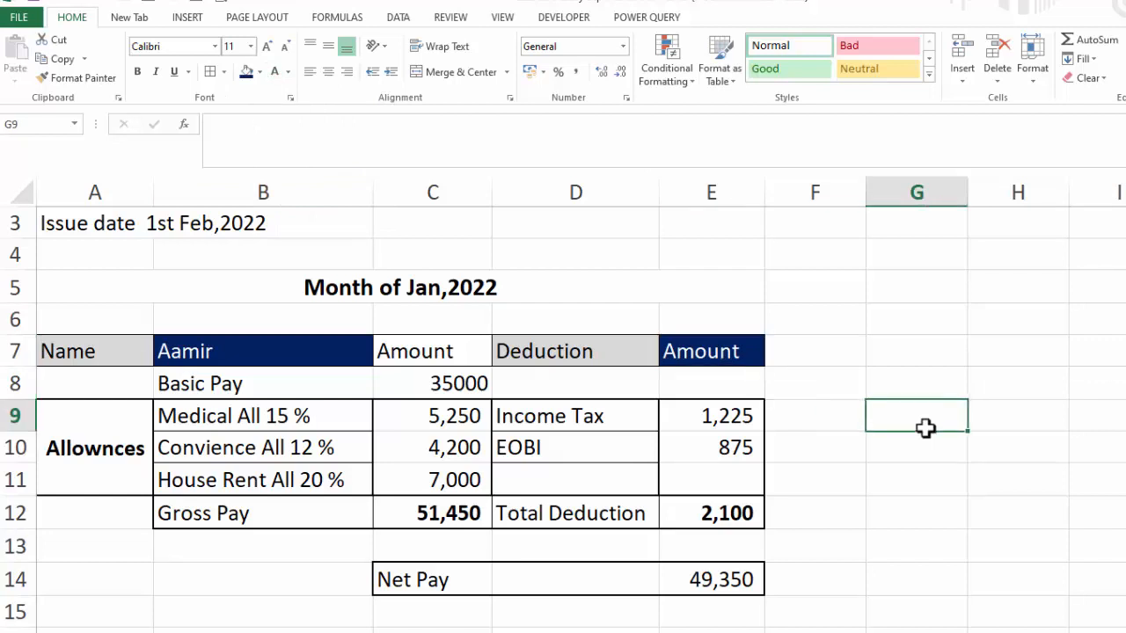
drag(103, 351, 662, 351)
click(272, 123)
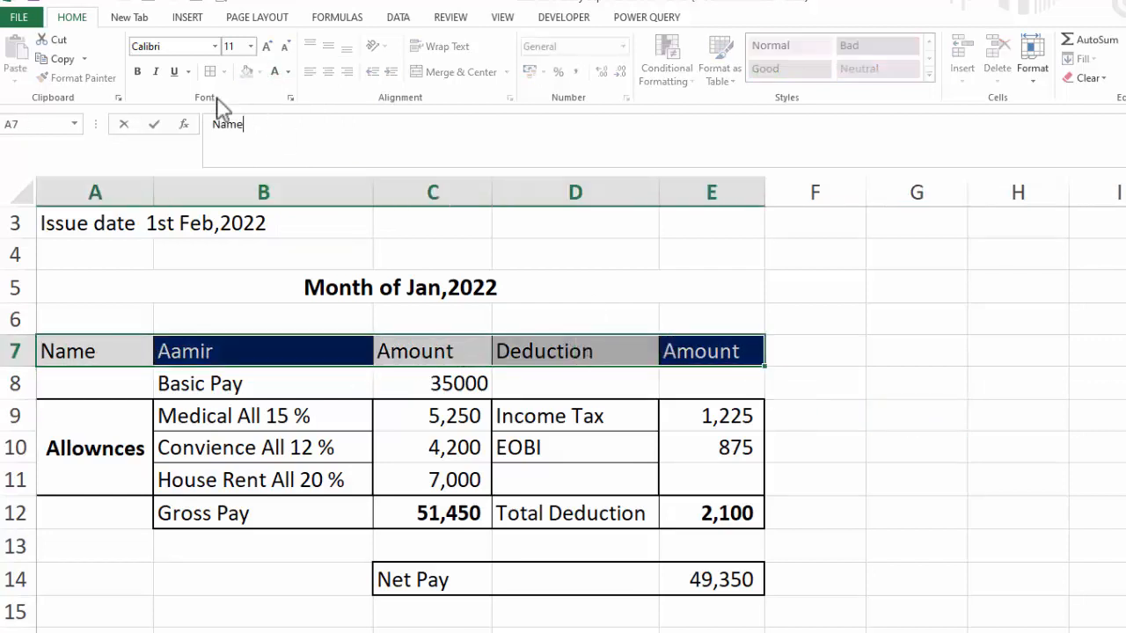
click(912, 455)
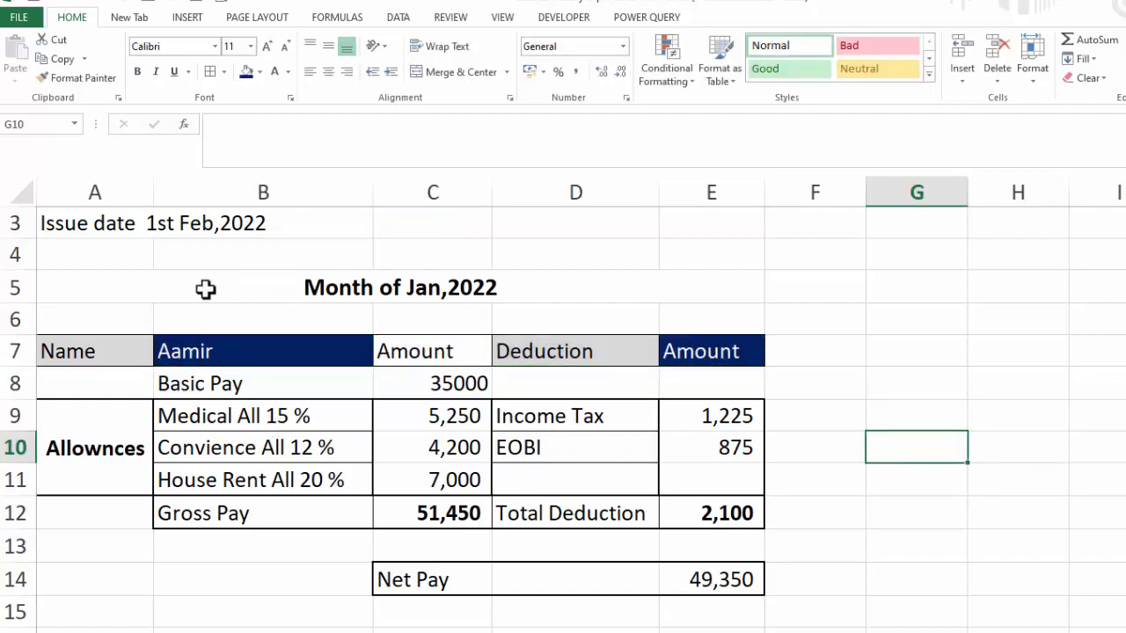
Fill the month row A5:E5 with orange
click(274, 289)
drag(80, 284, 686, 284)
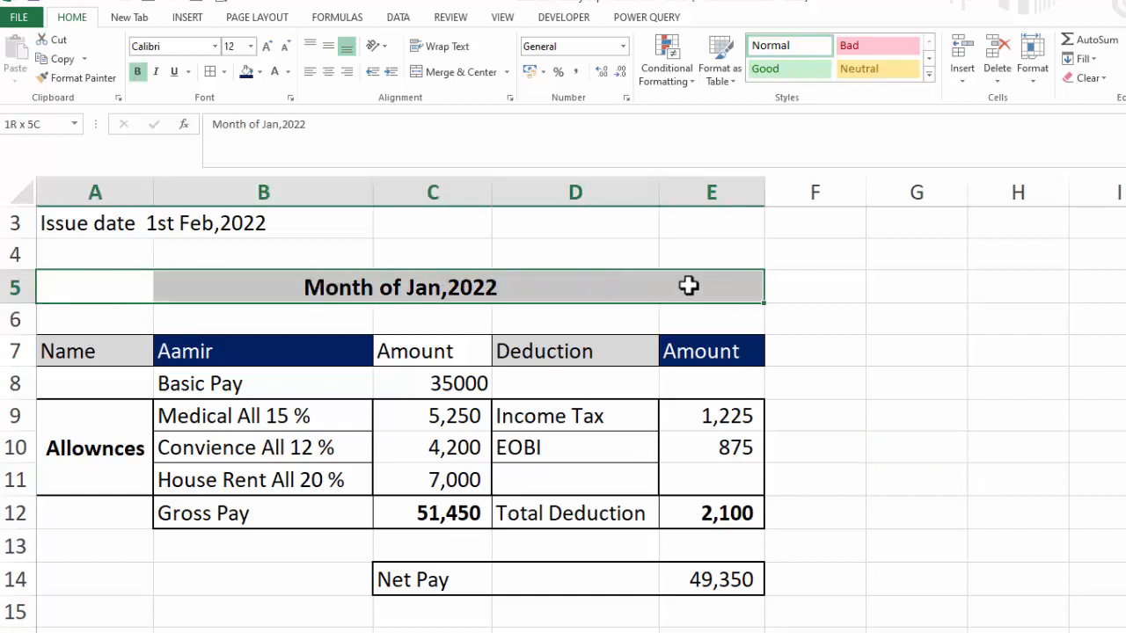
click(259, 73)
click(274, 197)
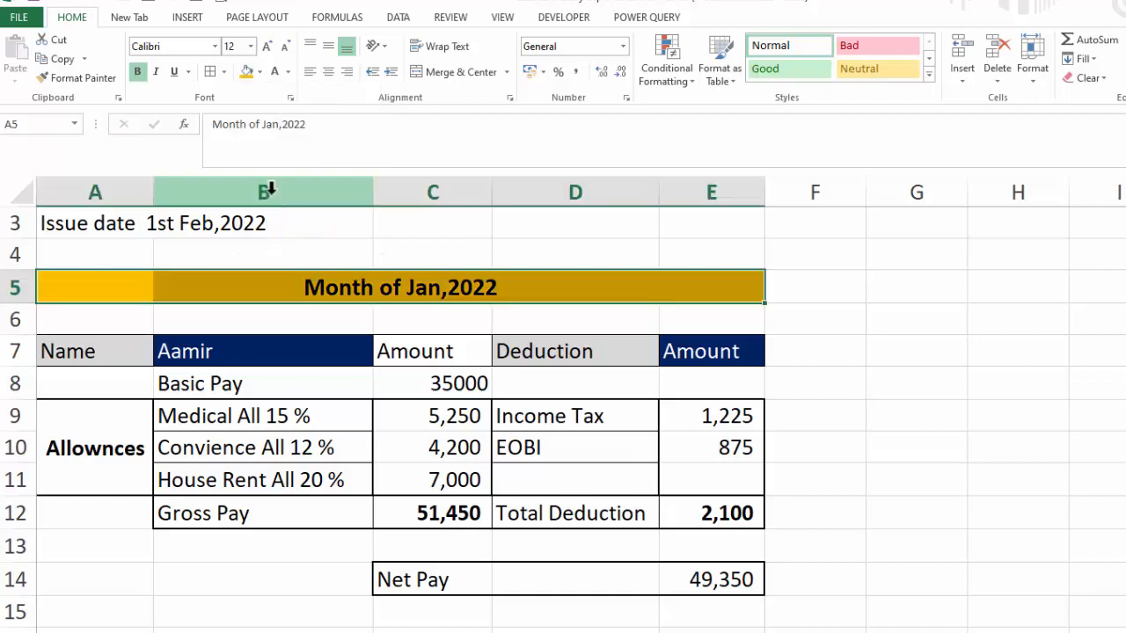
click(138, 72)
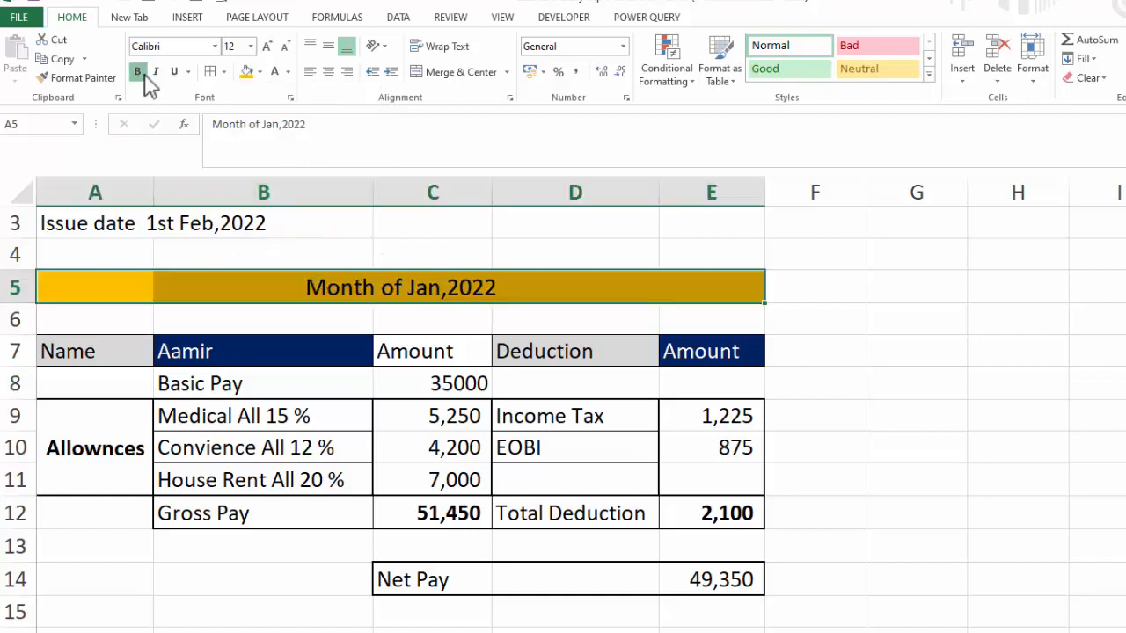
click(138, 72)
click(1042, 441)
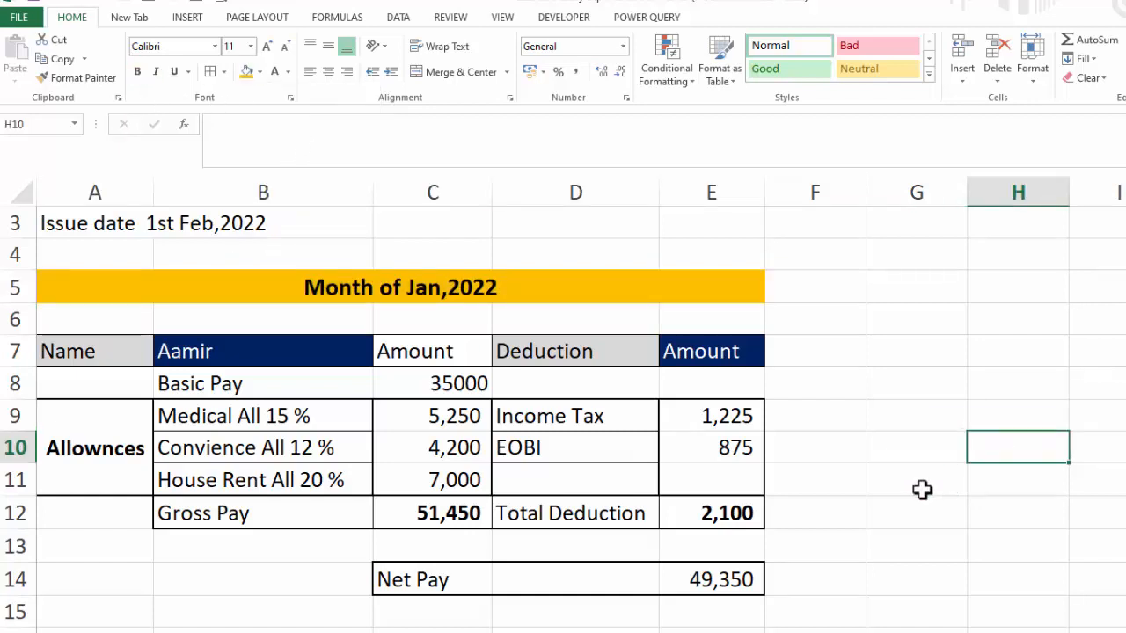
Make the issue date row A3:E3 bold
drag(83, 221, 698, 232)
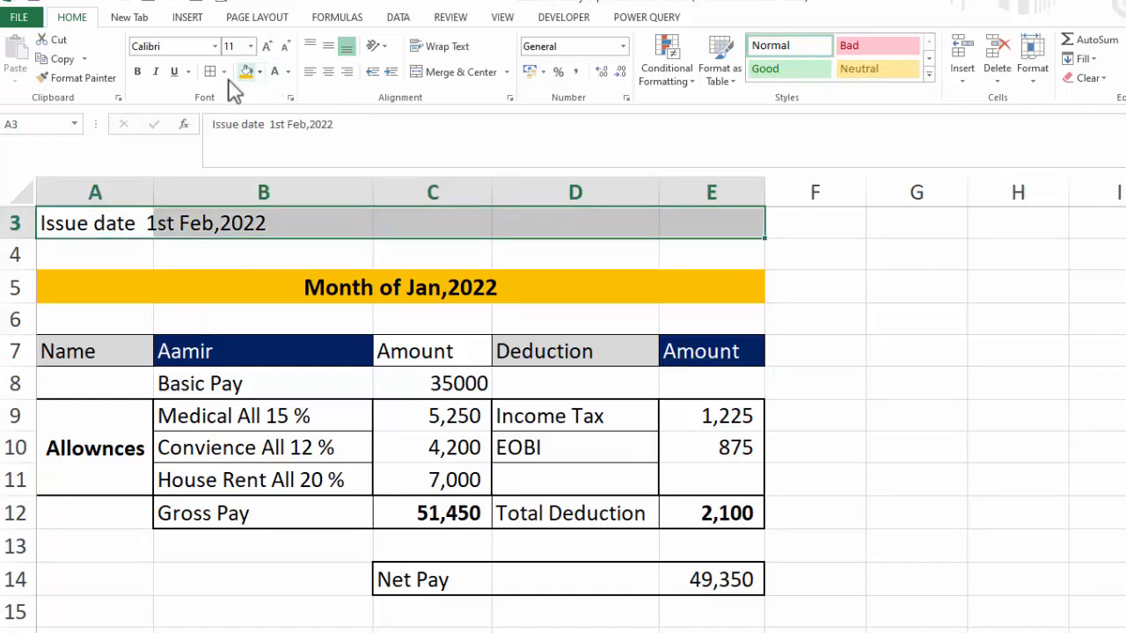
click(139, 72)
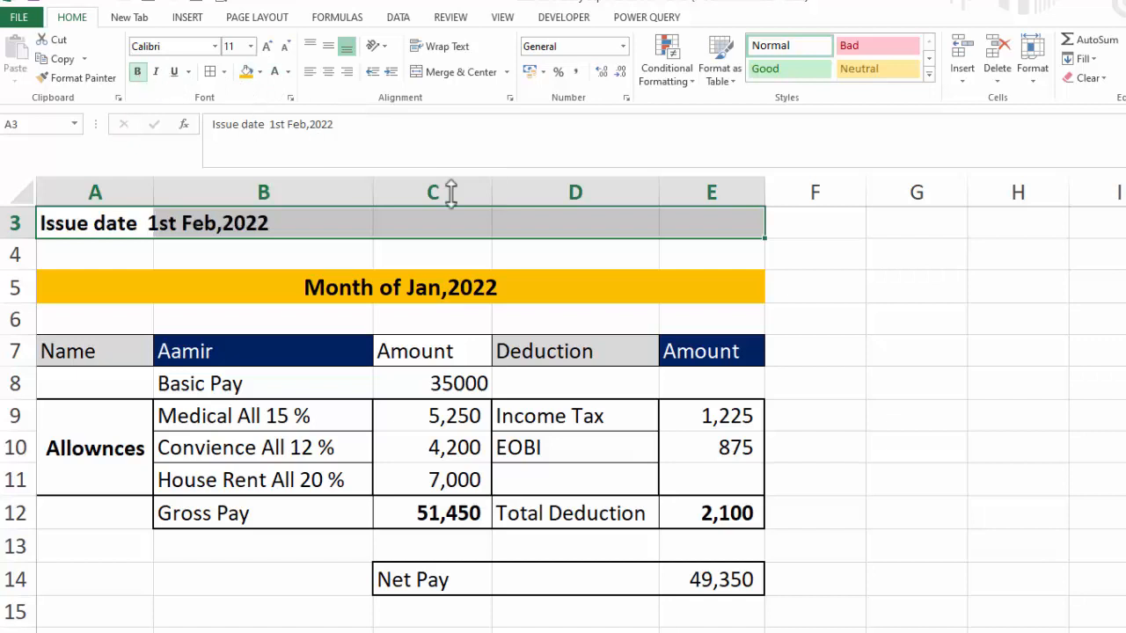
Fill the title row A1:E1 with blue and set its font color to white
scroll(563, 405, up, 1)
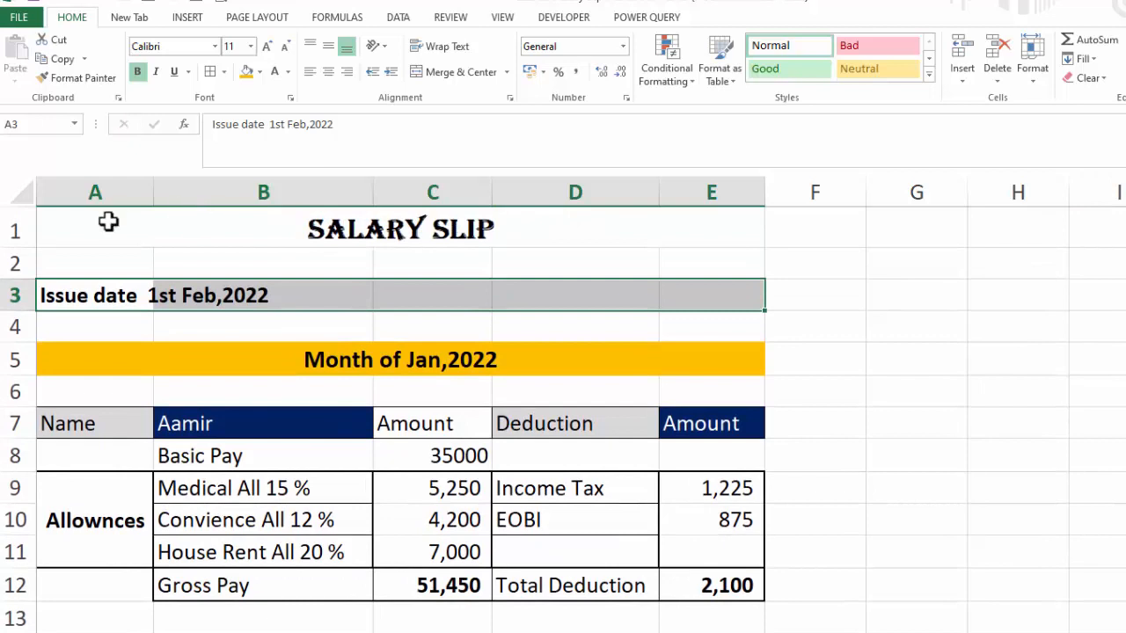
drag(111, 221, 714, 225)
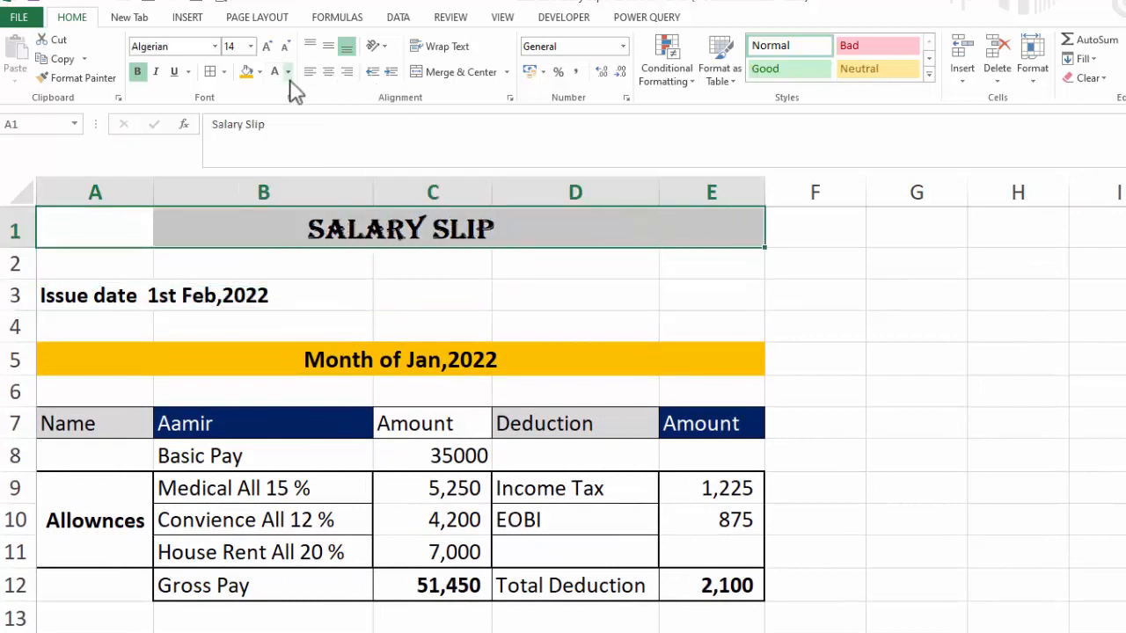
click(260, 73)
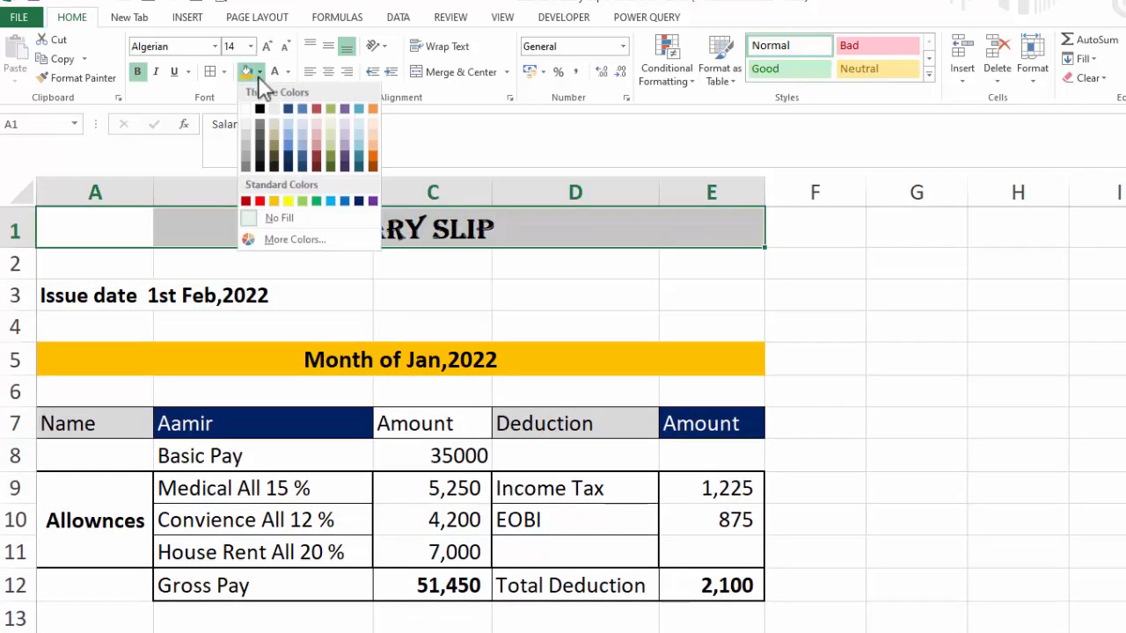
click(344, 201)
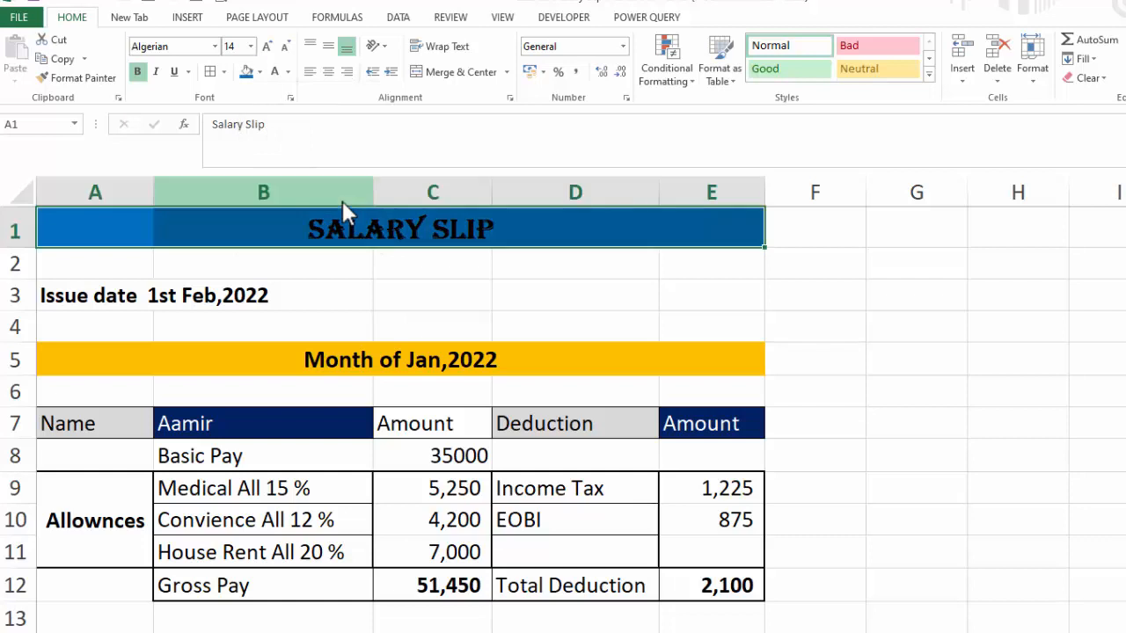
click(274, 73)
click(1095, 494)
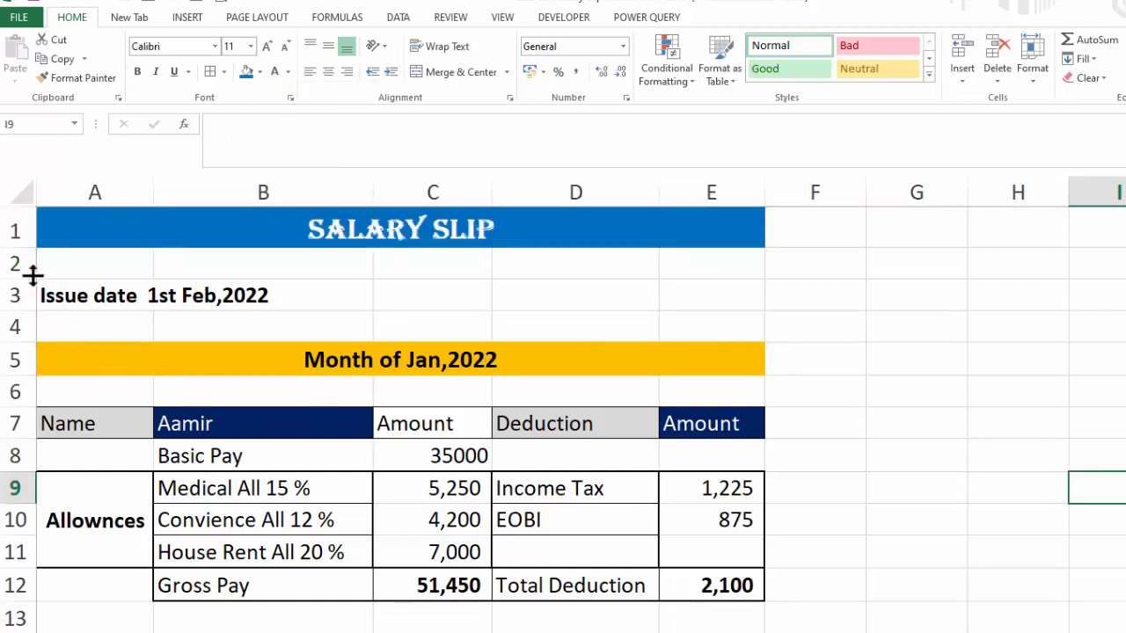
Reduce the heights of the blank rows 2, 4 and 6
drag(32, 277, 36, 265)
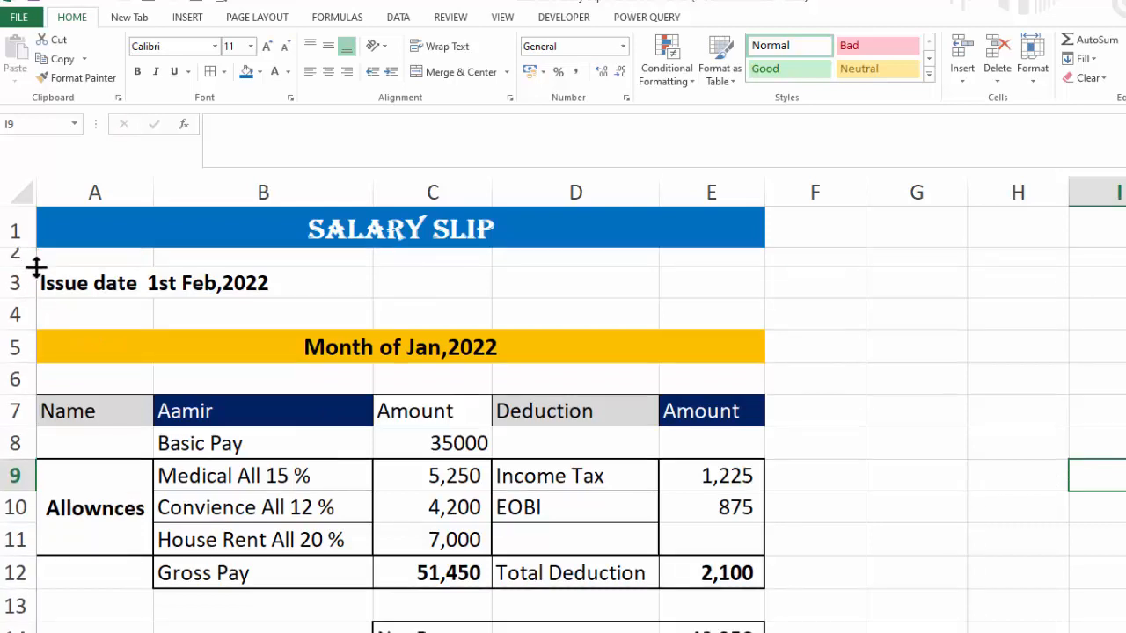
drag(36, 326, 36, 310)
drag(29, 377, 29, 367)
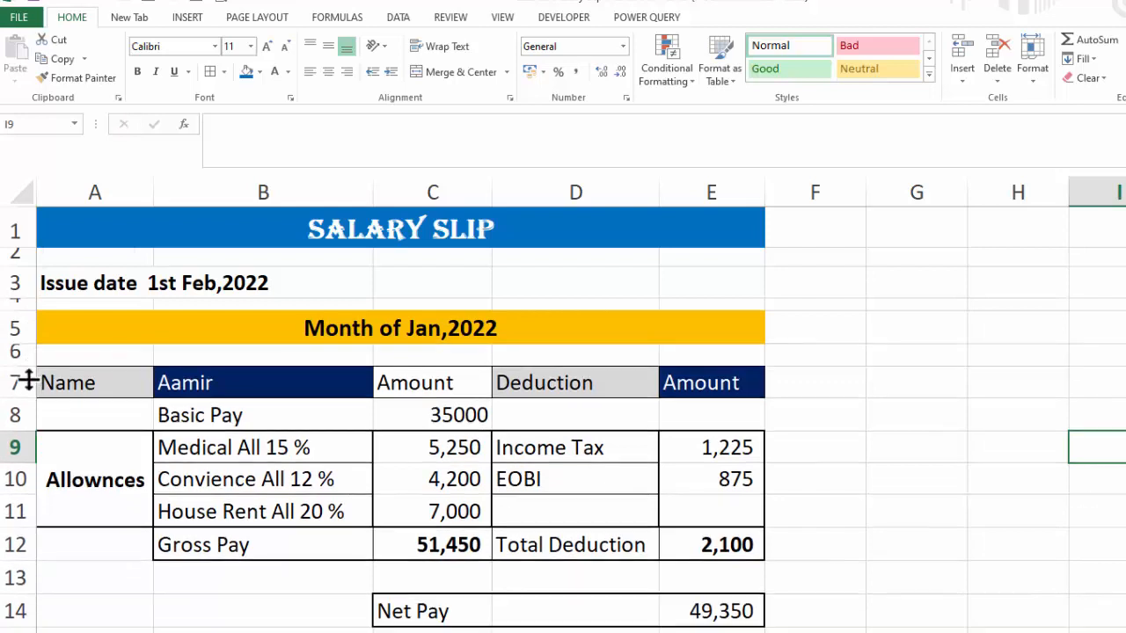
click(1041, 585)
drag(442, 610, 674, 622)
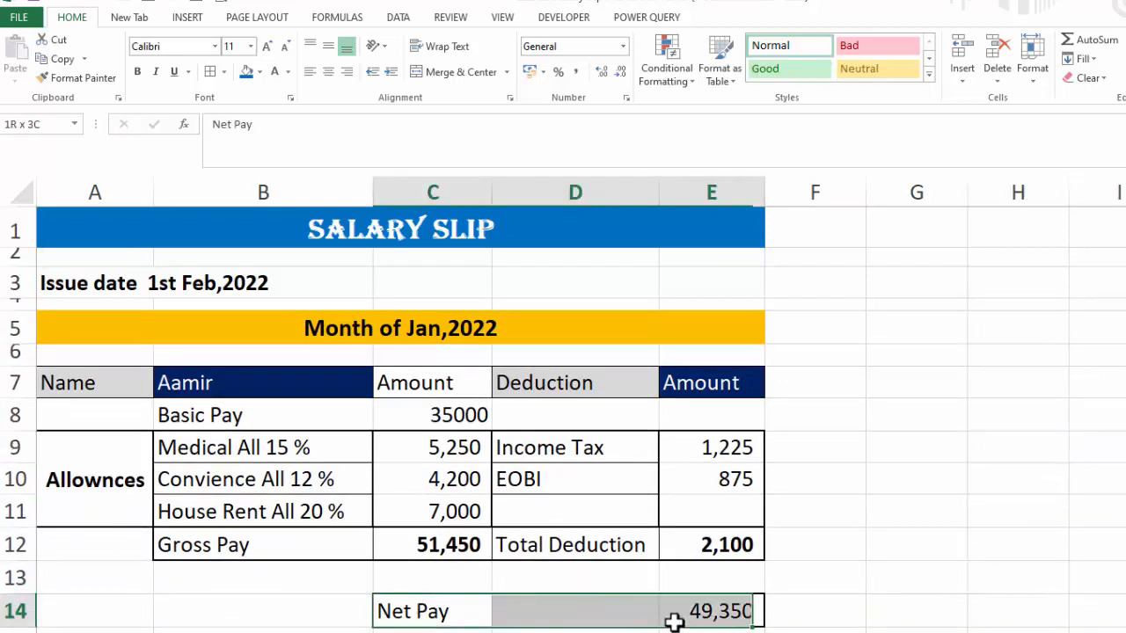
click(259, 73)
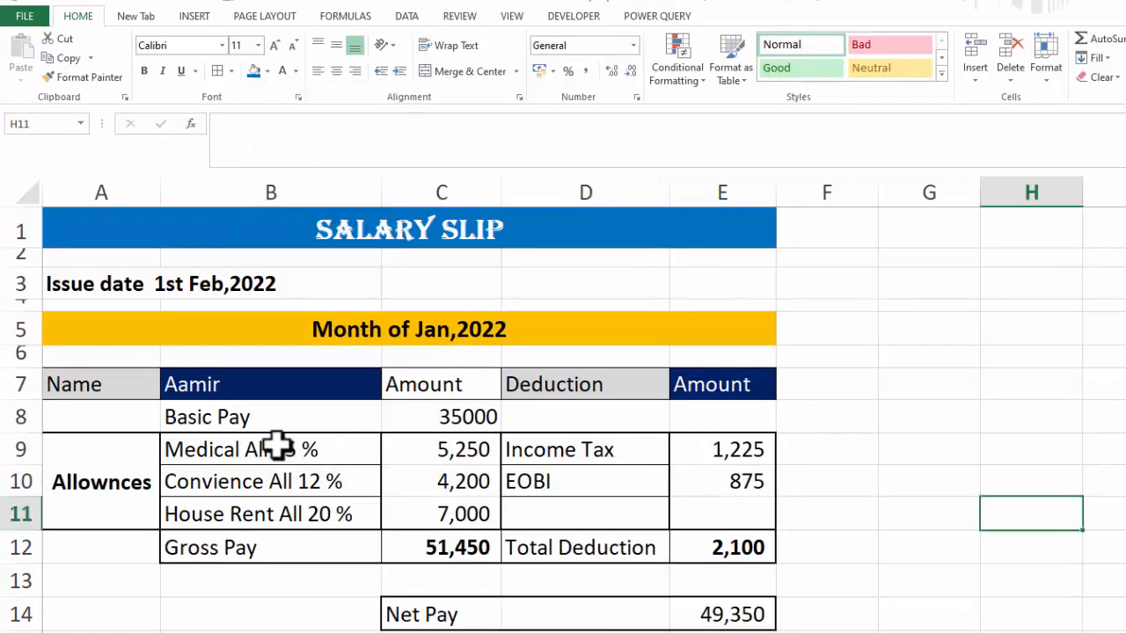
Decrease the font size of the allowance labels in B9:B11 to 10
click(278, 447)
drag(278, 446, 271, 521)
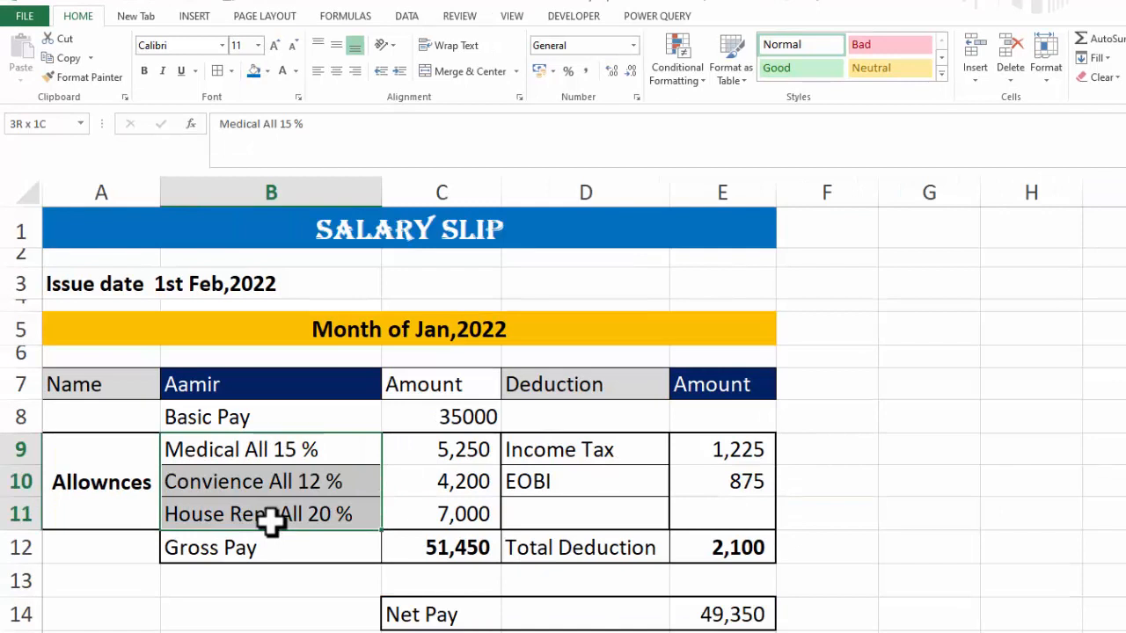
click(293, 46)
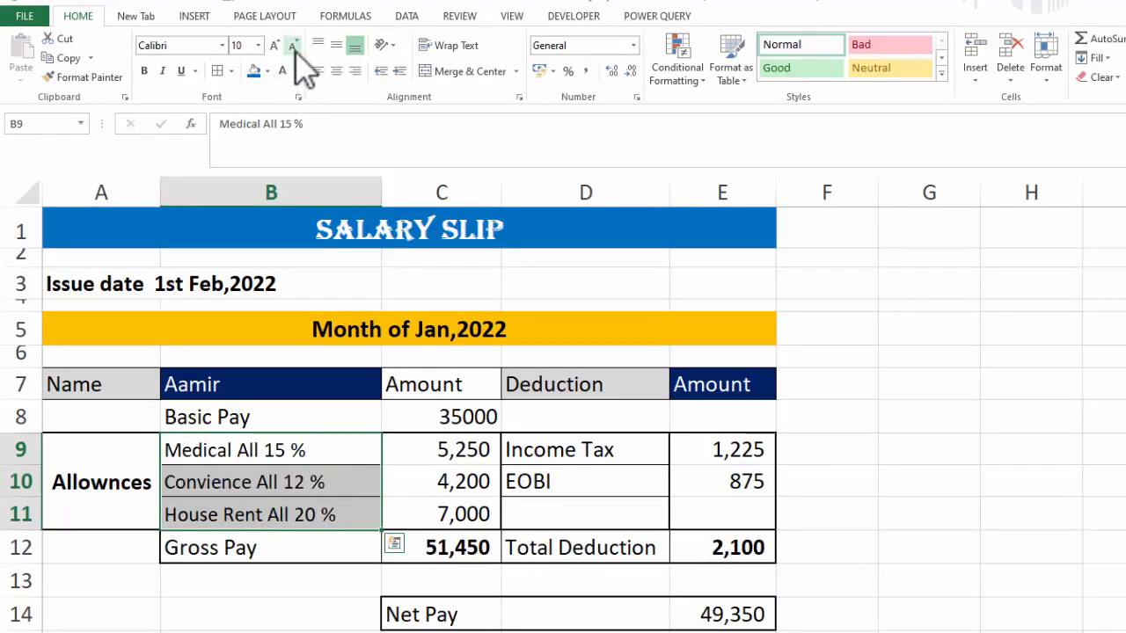
Decrease the font size of the allowance amounts C9:C11 and the deduction amounts E9:E11
drag(463, 445, 452, 521)
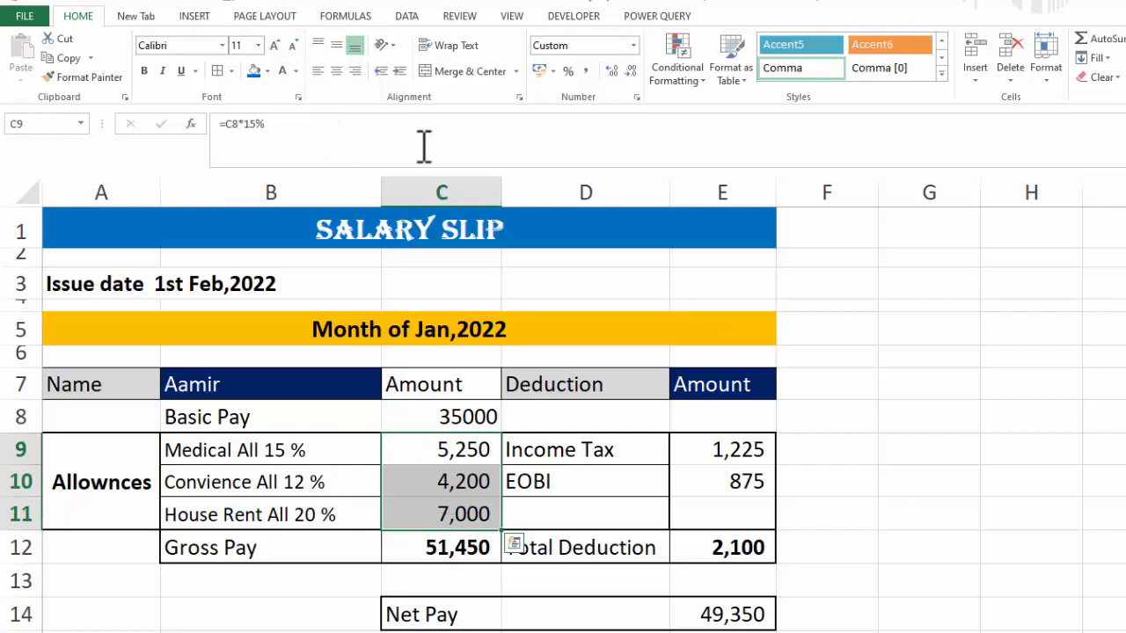
click(292, 45)
drag(695, 448, 701, 516)
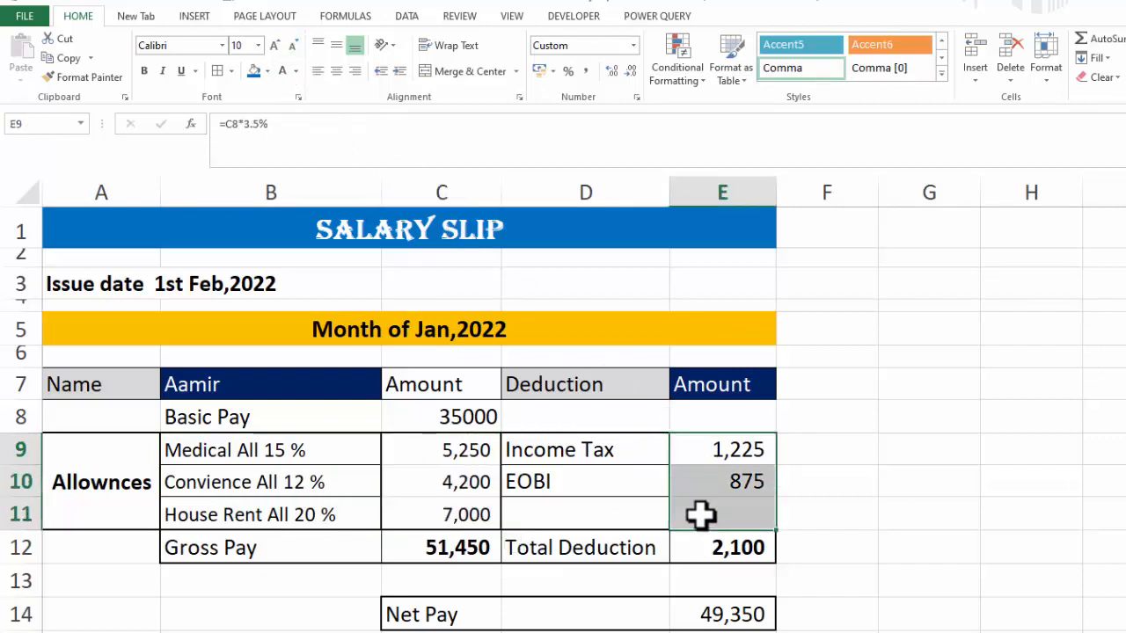
click(294, 49)
click(1000, 385)
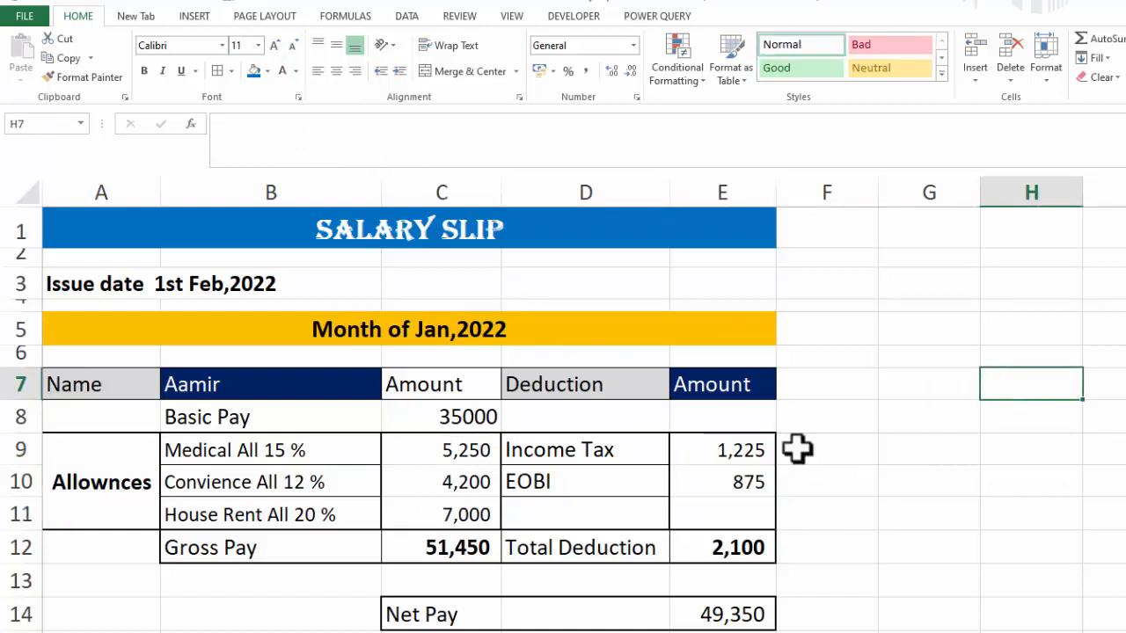
Set the Net Pay label in C14 to the Arial Black font
click(716, 610)
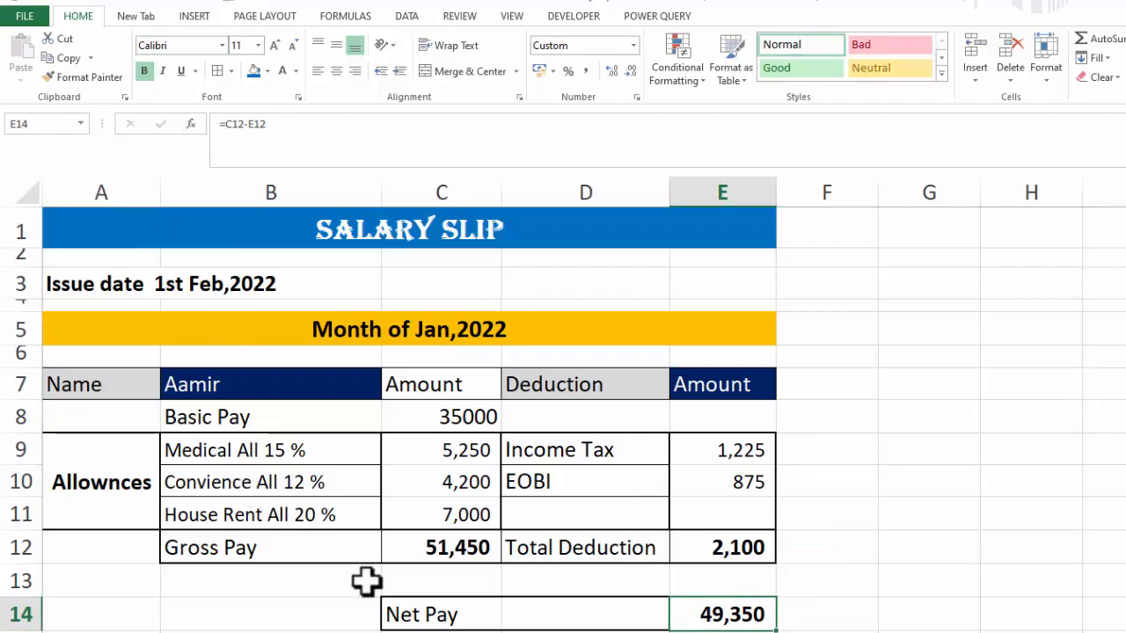
click(429, 613)
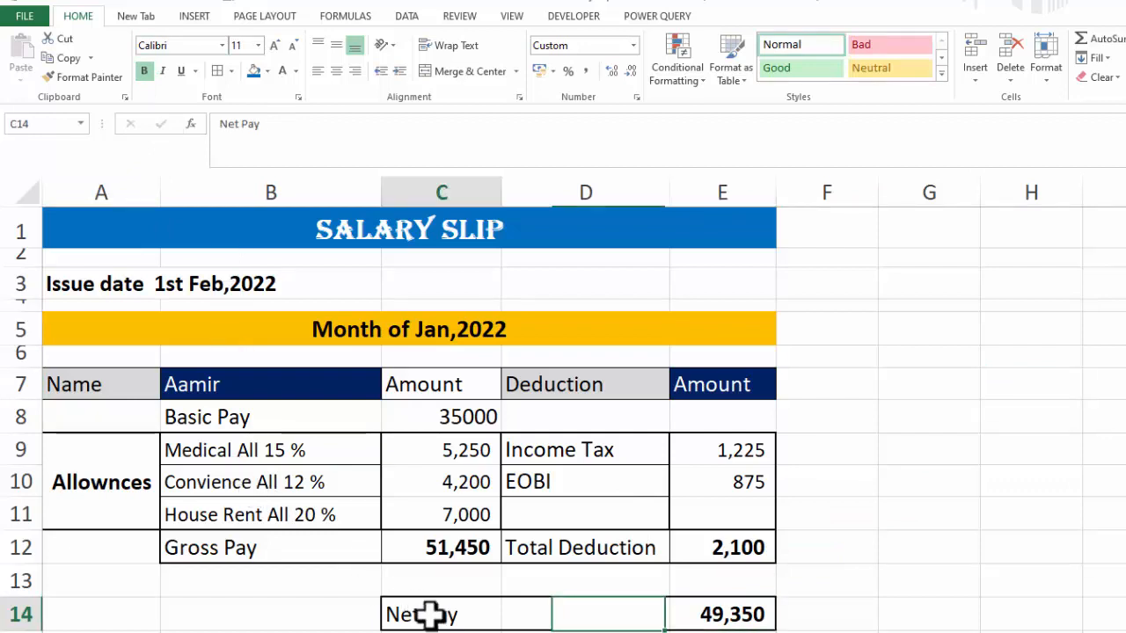
click(223, 46)
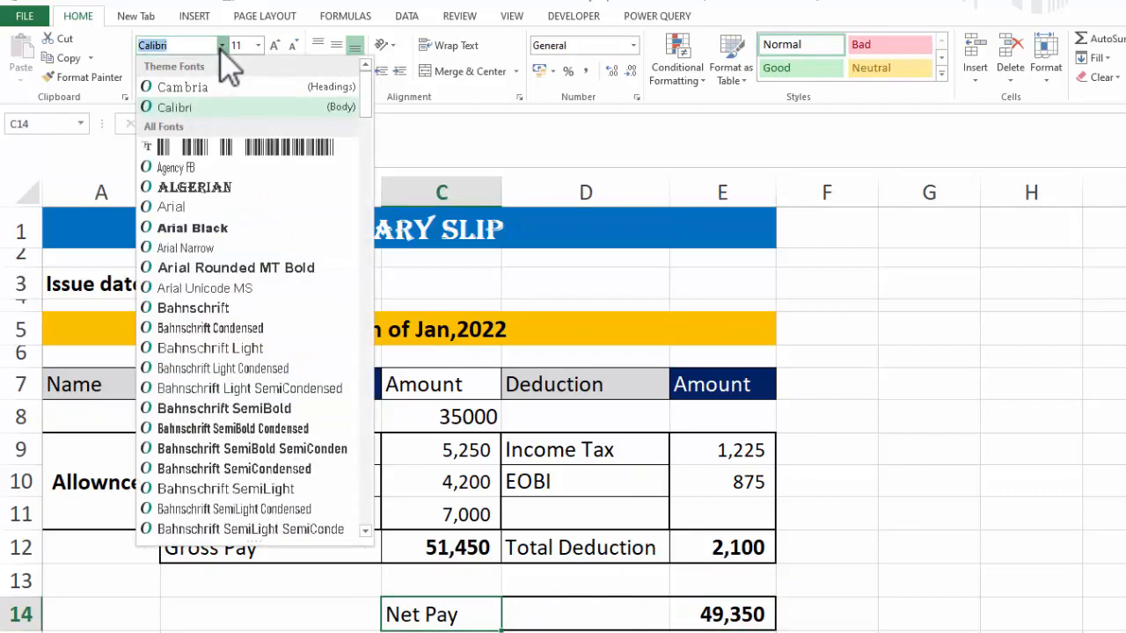
click(214, 223)
click(1109, 417)
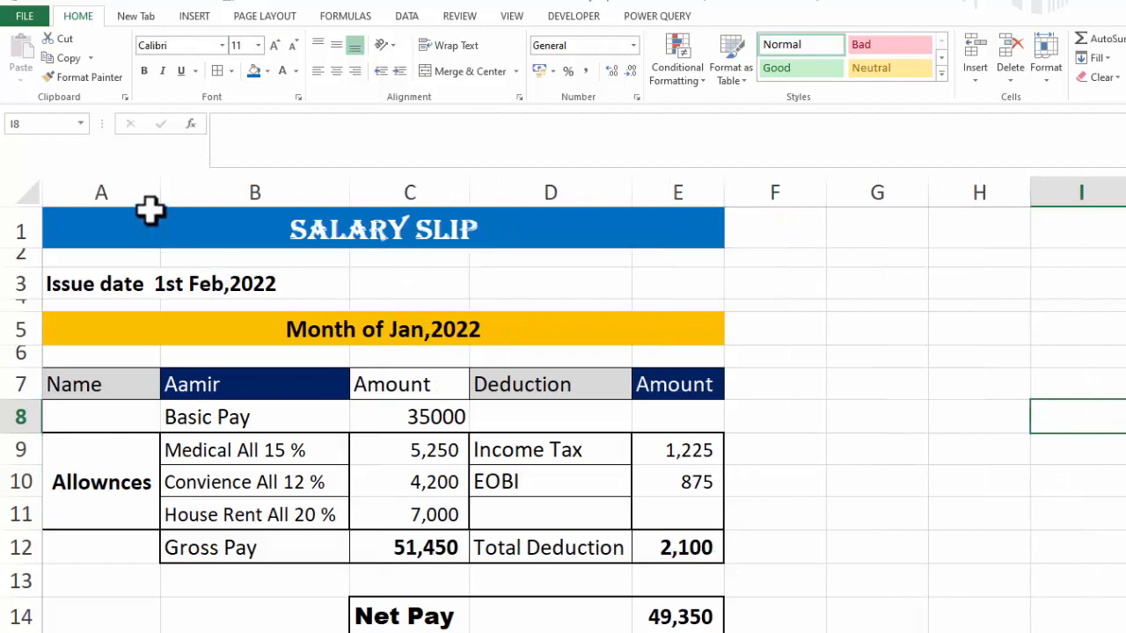
Narrow column A slightly to fit its contents
drag(164, 179, 151, 181)
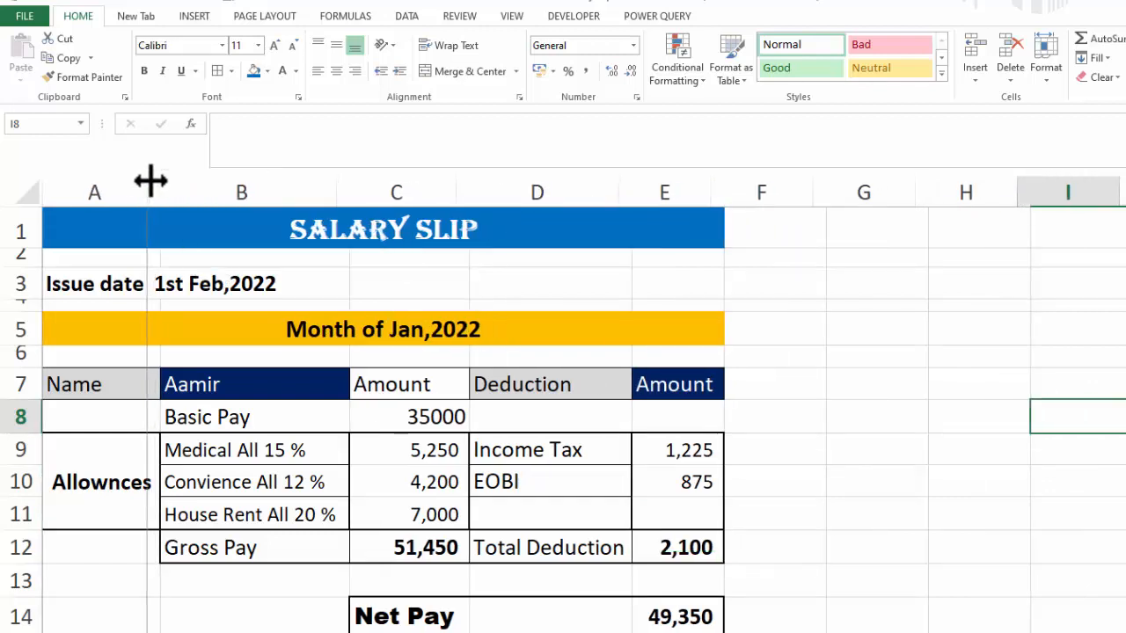
click(934, 475)
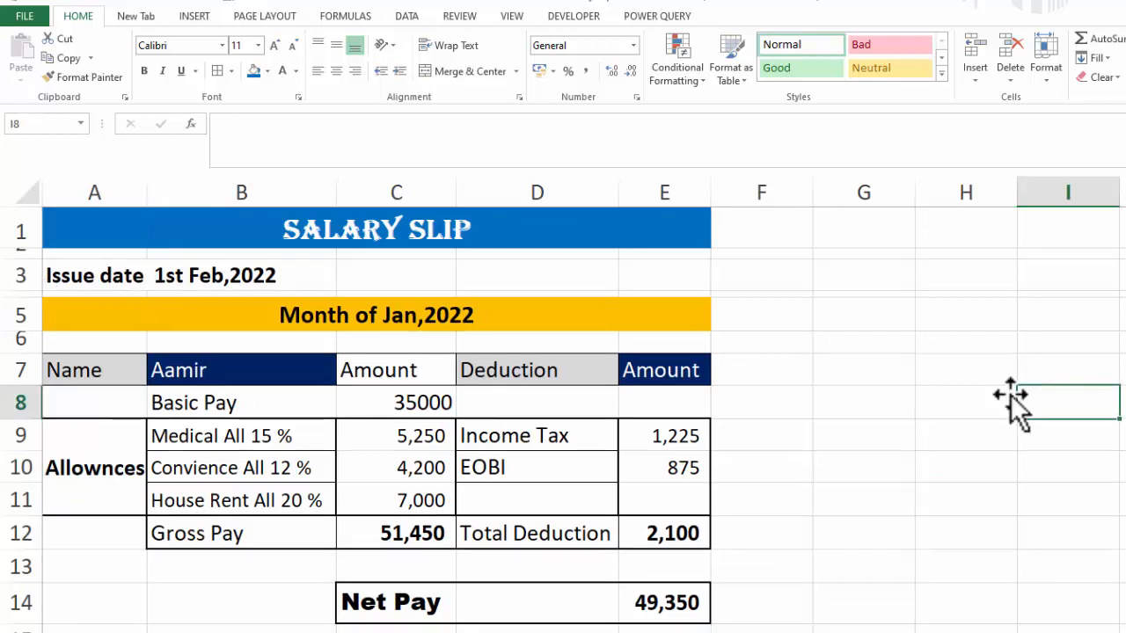
Open the print preview of the salary slip and return to the sheet
click(27, 18)
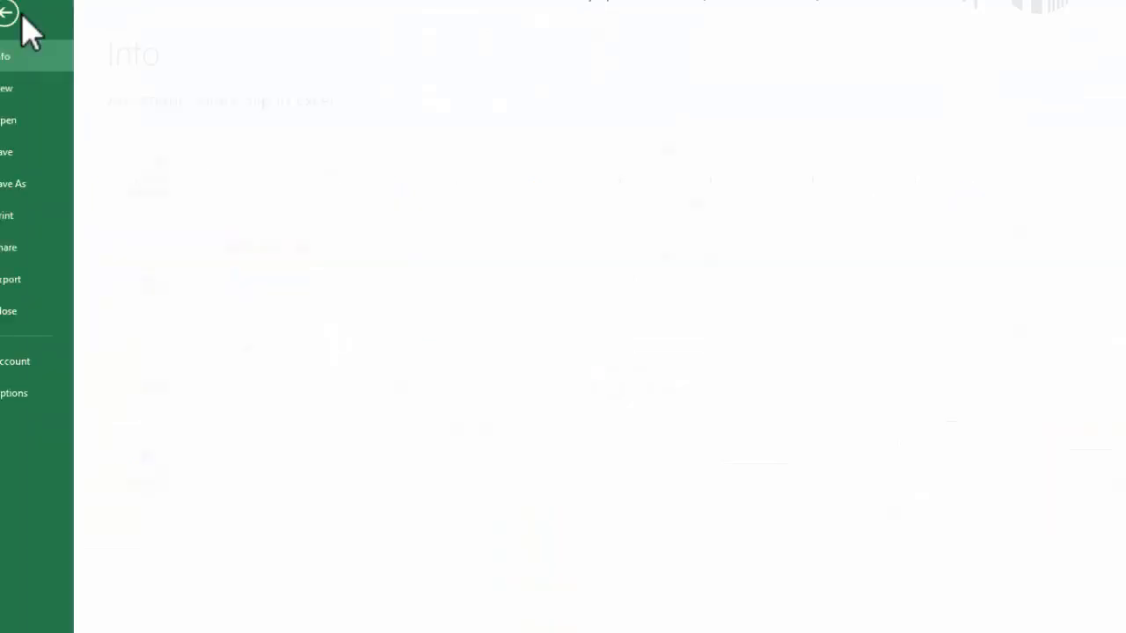
click(57, 218)
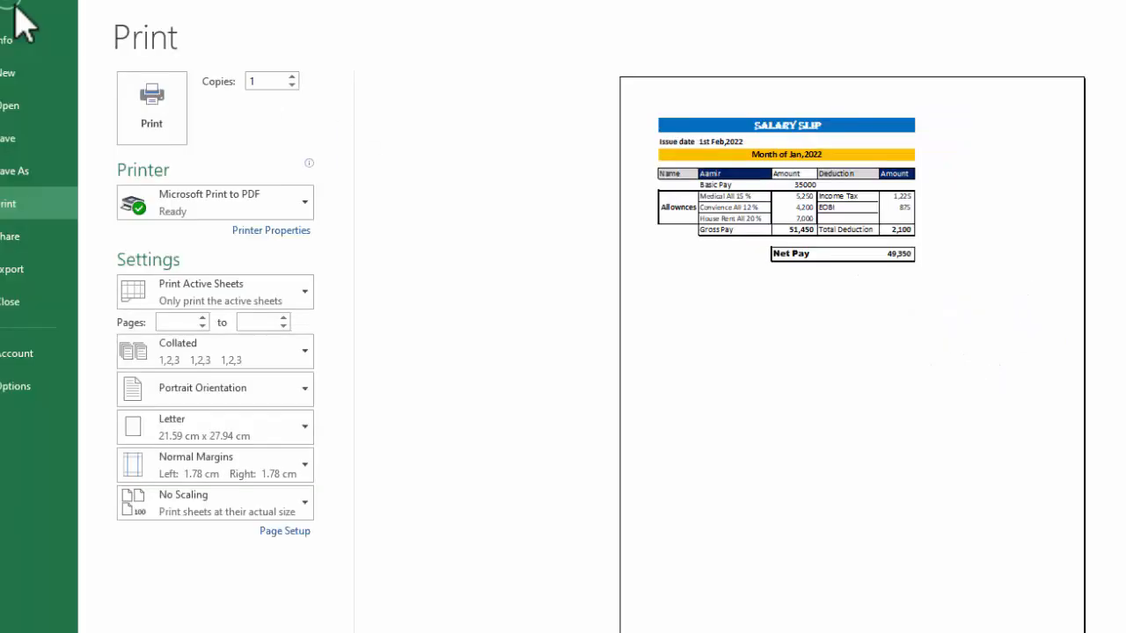
click(20, 22)
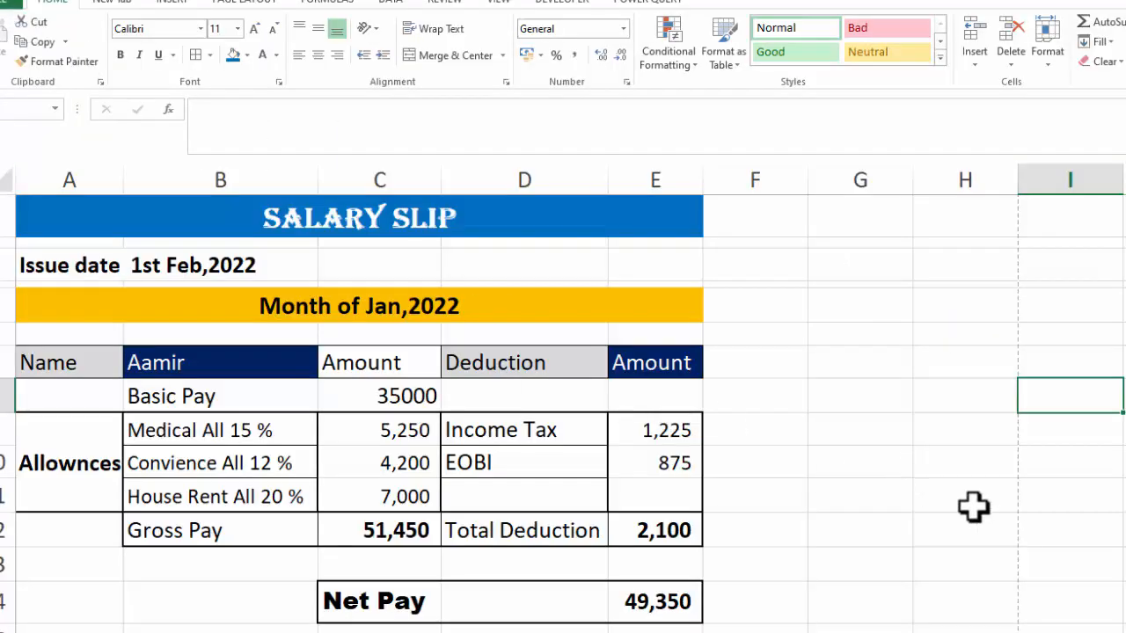
Switch to Page Break Preview and back to Normal view to check the page layout
click(1122, 631)
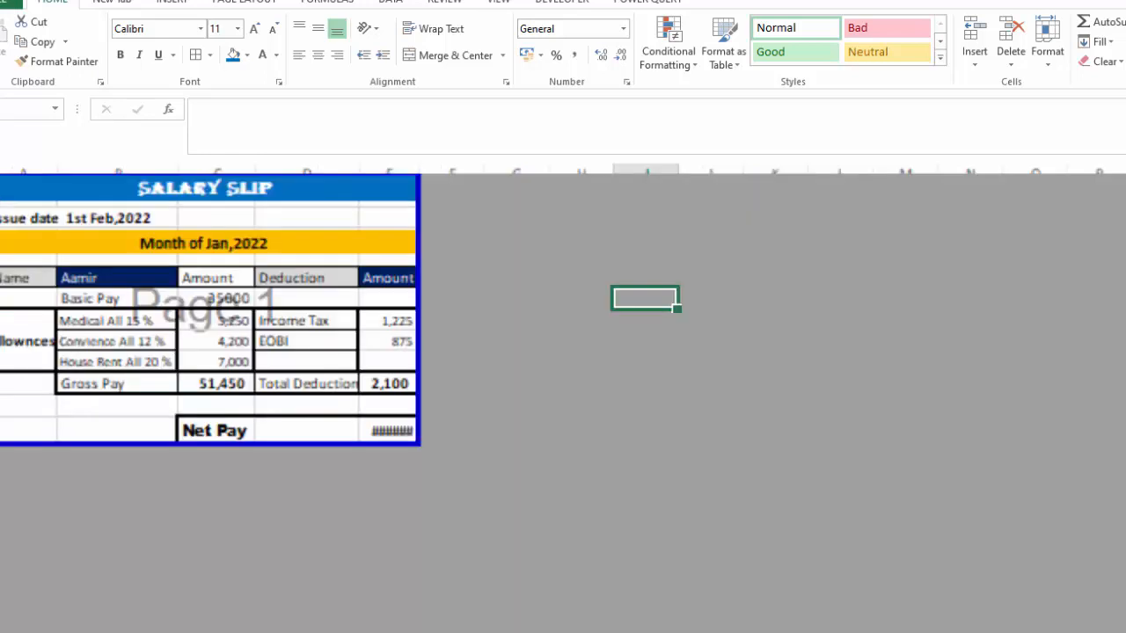
scroll(668, 467, up, 4)
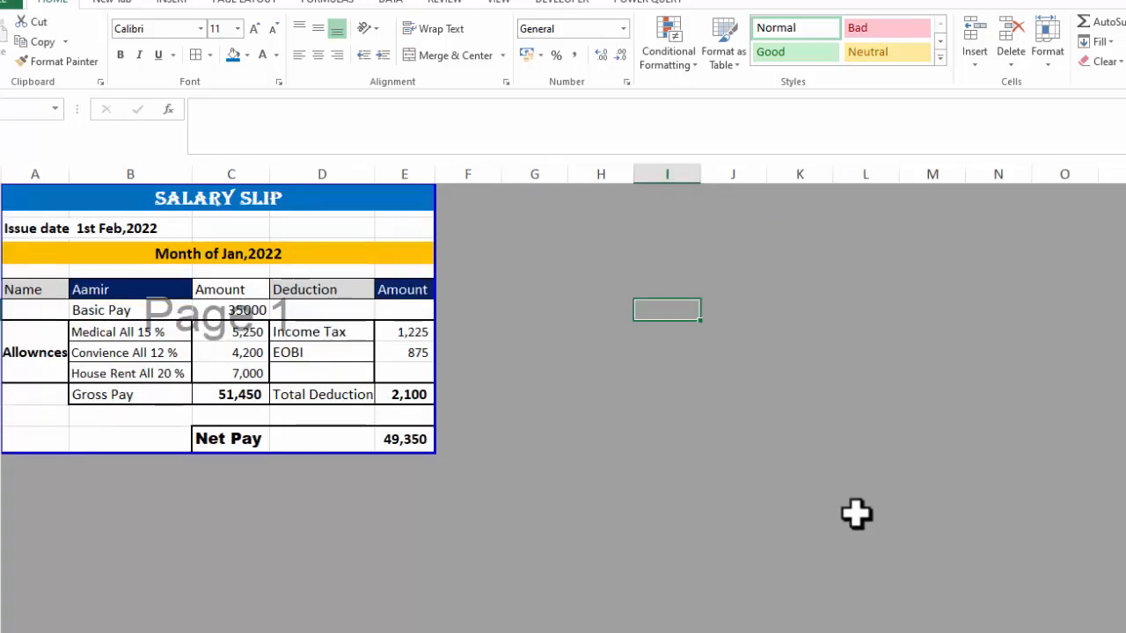
click(1091, 630)
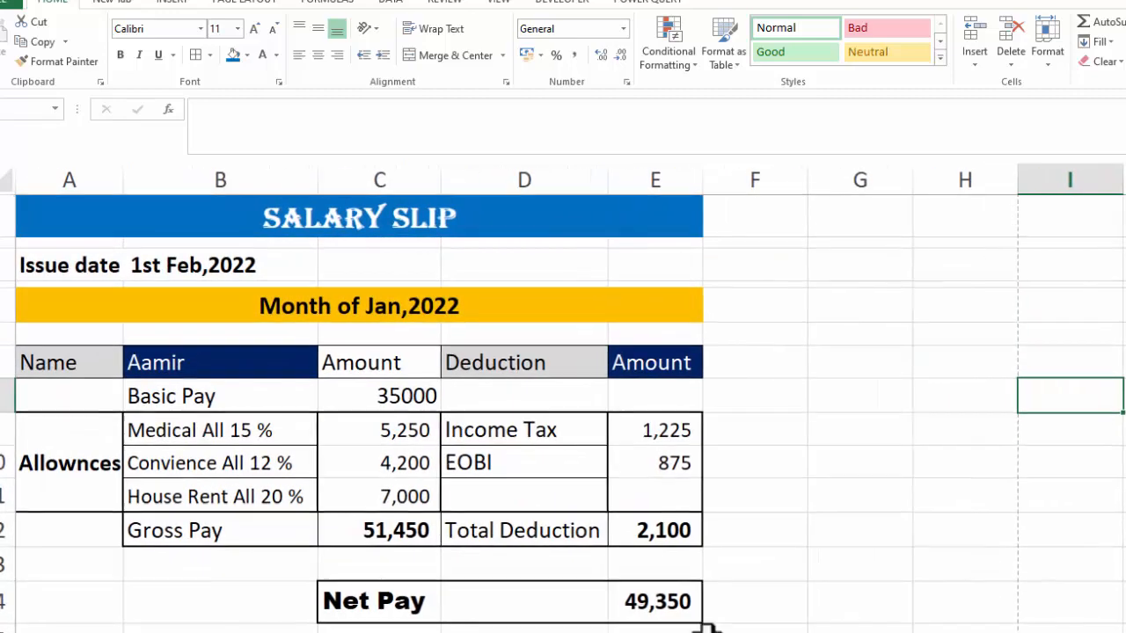